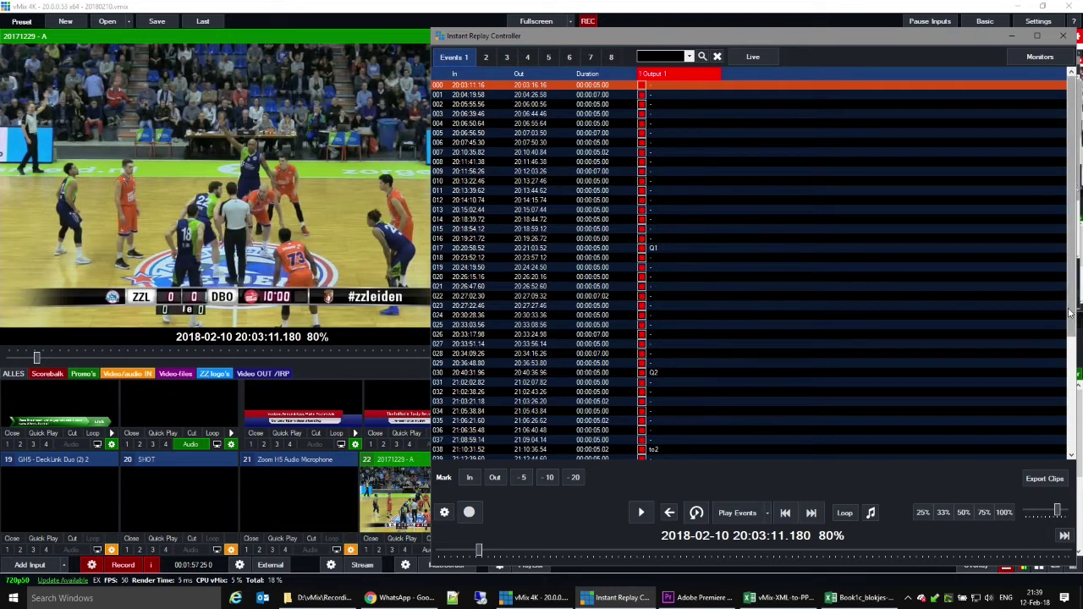
Step: Look over the replay event list and bring up the 20171229 recordings folder containing replay.xml
drag(1068, 313, 1070, 220)
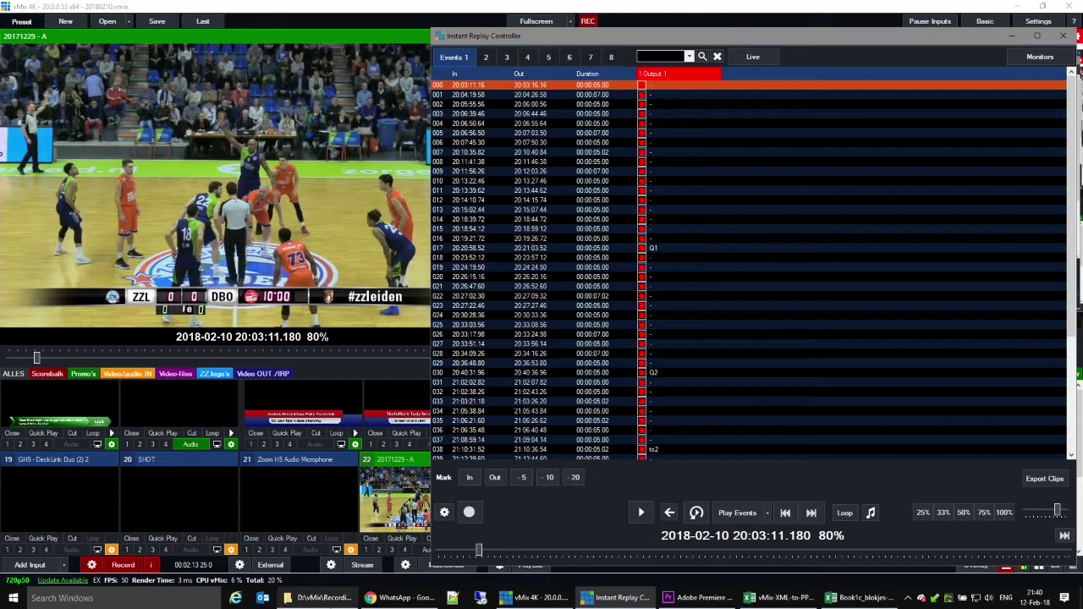
click(338, 600)
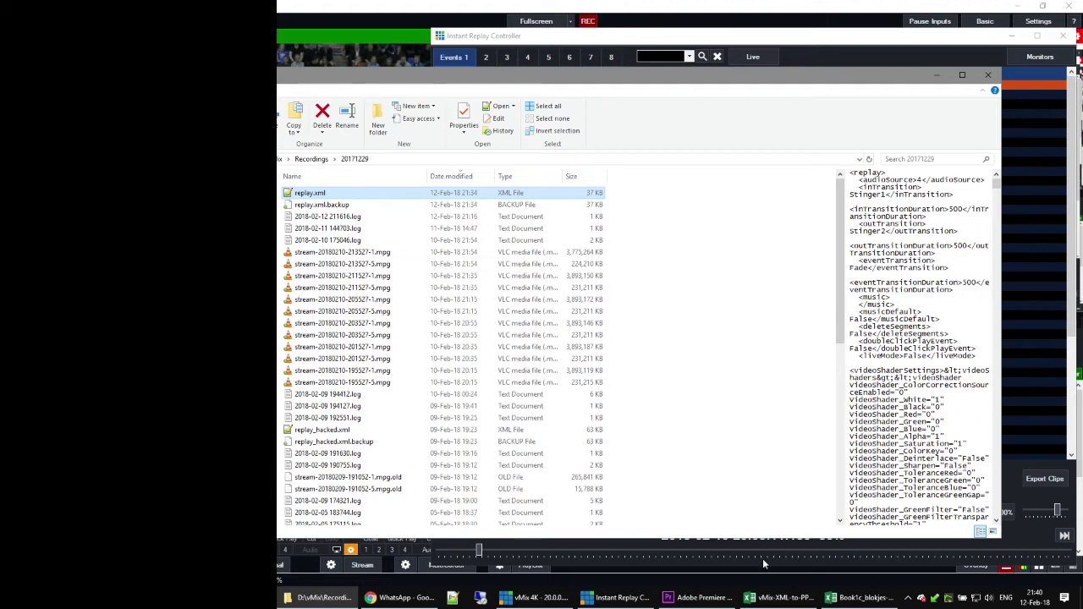
Step: Open replay.xml from the 20171229 recordings folder as an XML table in a new Excel window
middle_click(768, 603)
key(ctrl+o)
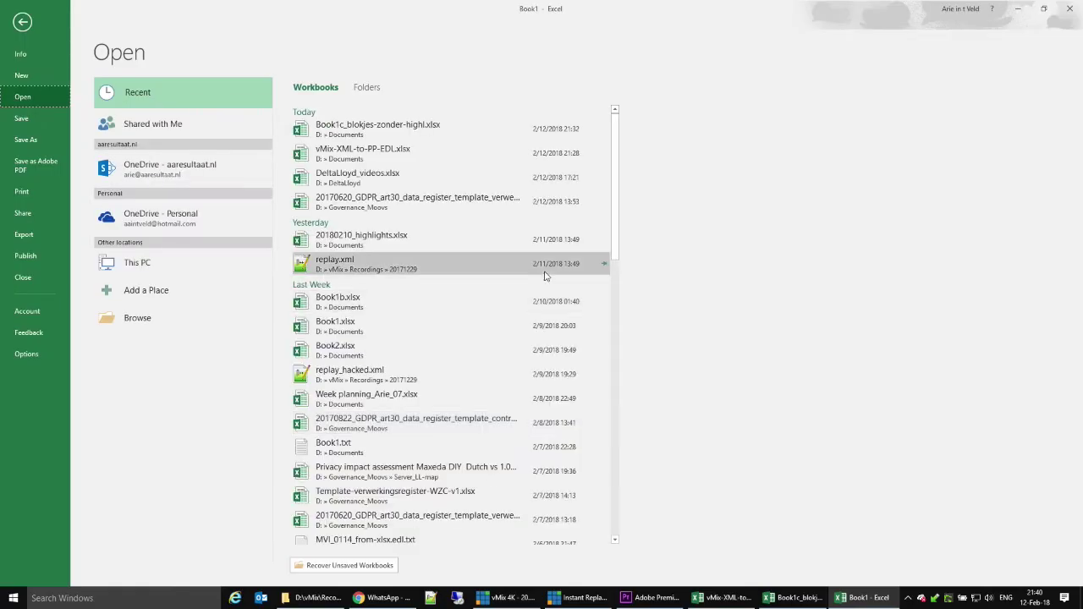
click(489, 260)
click(365, 263)
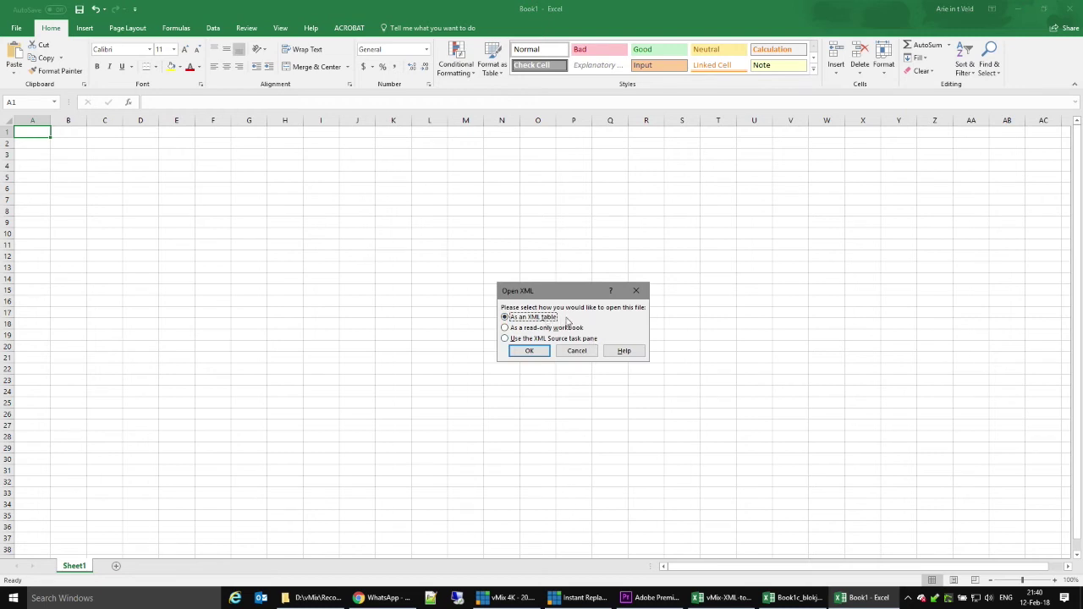
click(548, 354)
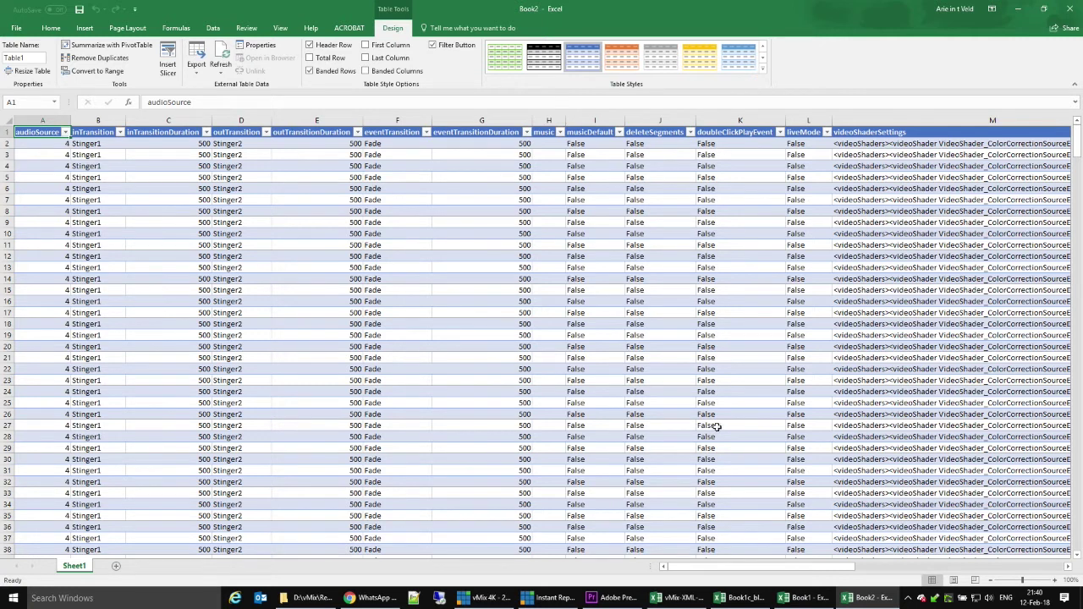
Step: Filter the selectedAngles column of the replay table to only the True rows
click(925, 569)
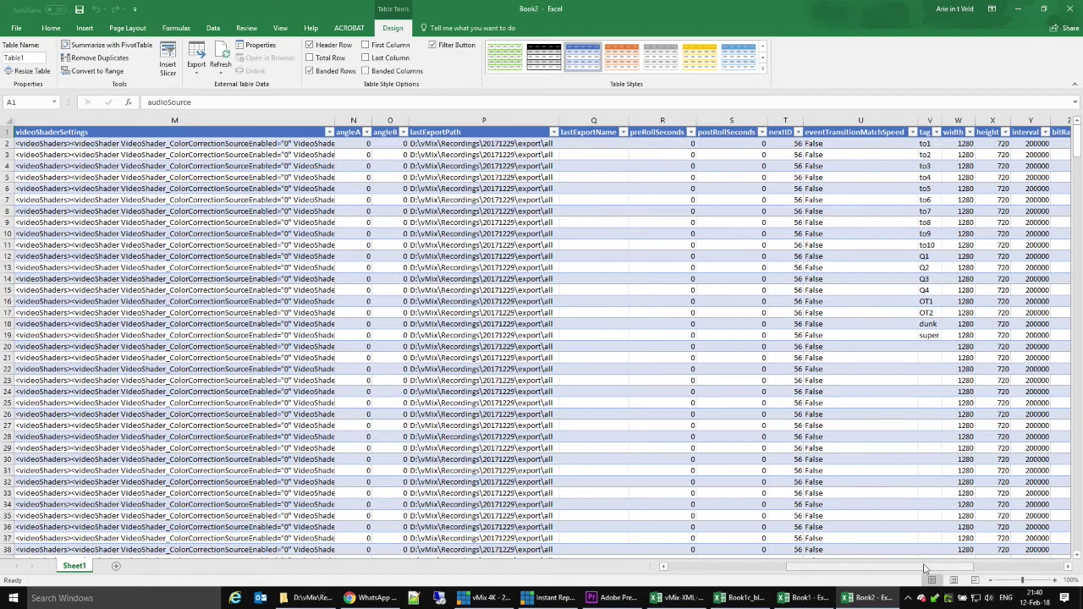
click(1006, 571)
drag(1006, 570, 865, 561)
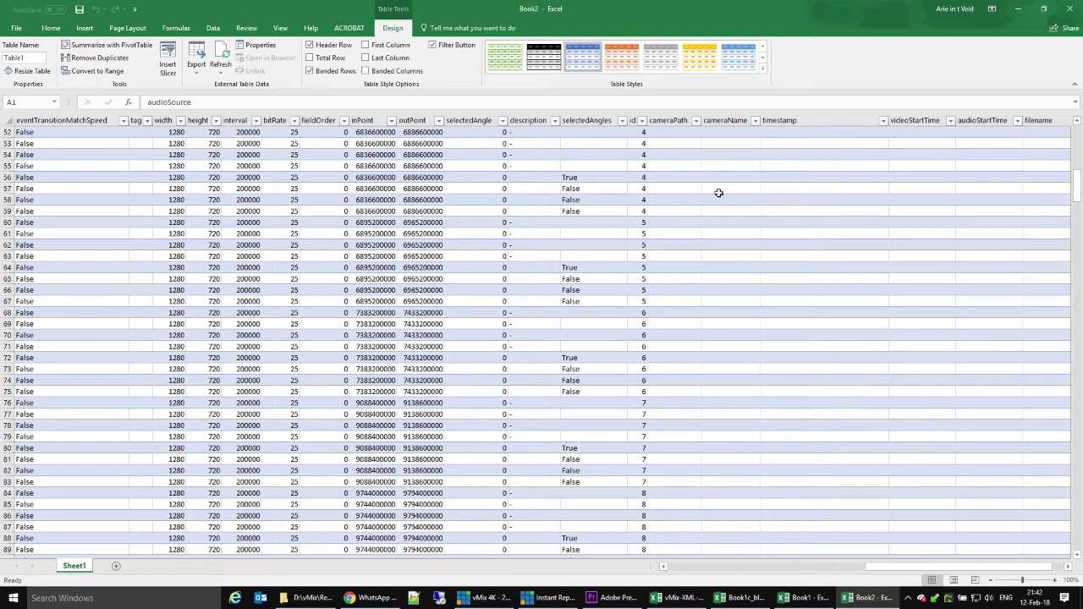
click(608, 117)
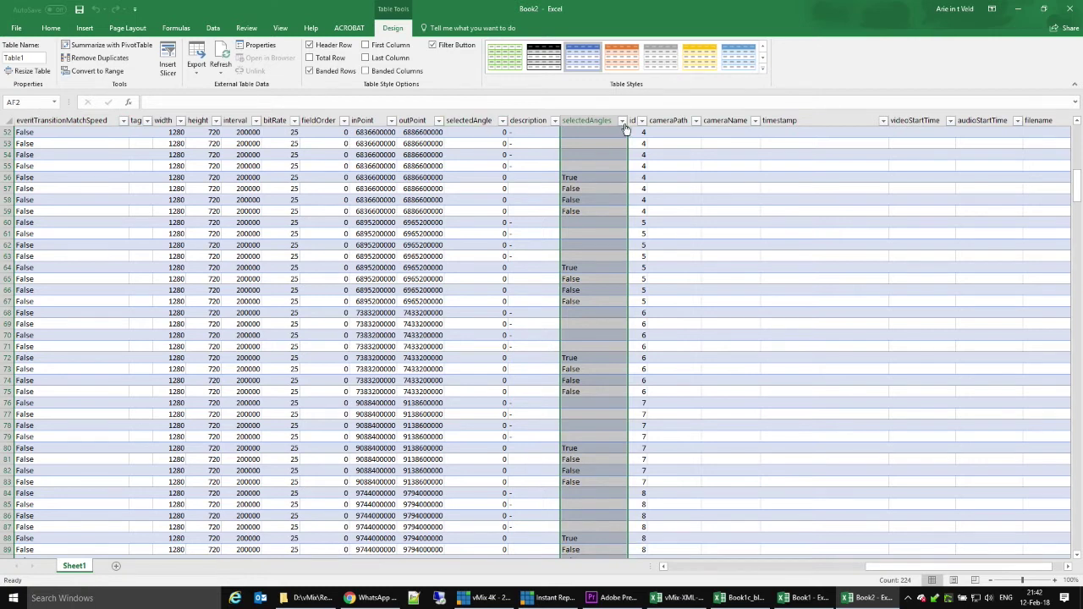
click(622, 121)
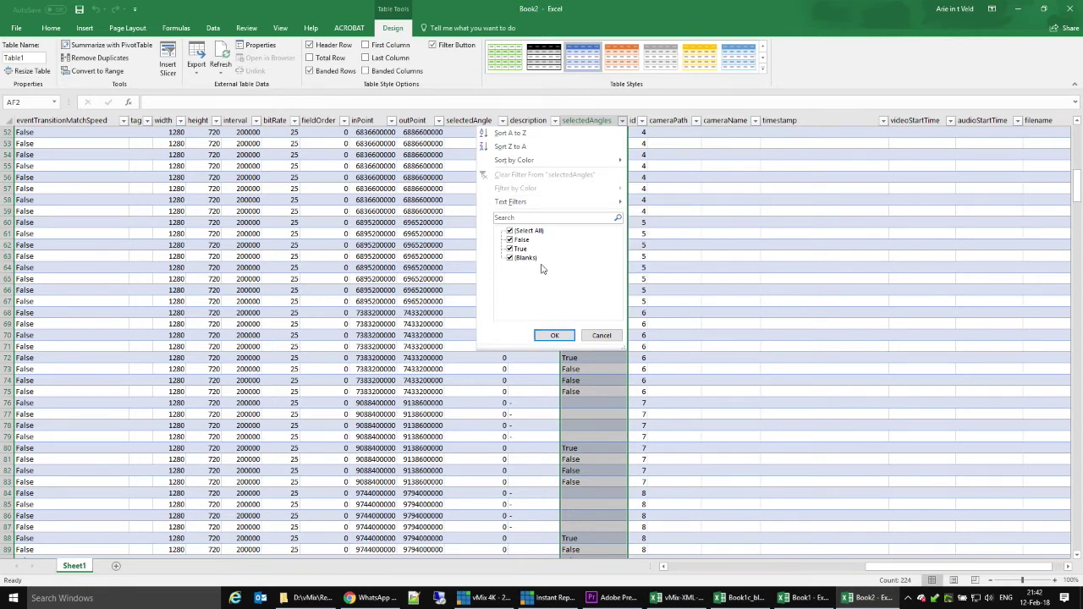
click(528, 230)
click(521, 249)
click(554, 335)
click(578, 357)
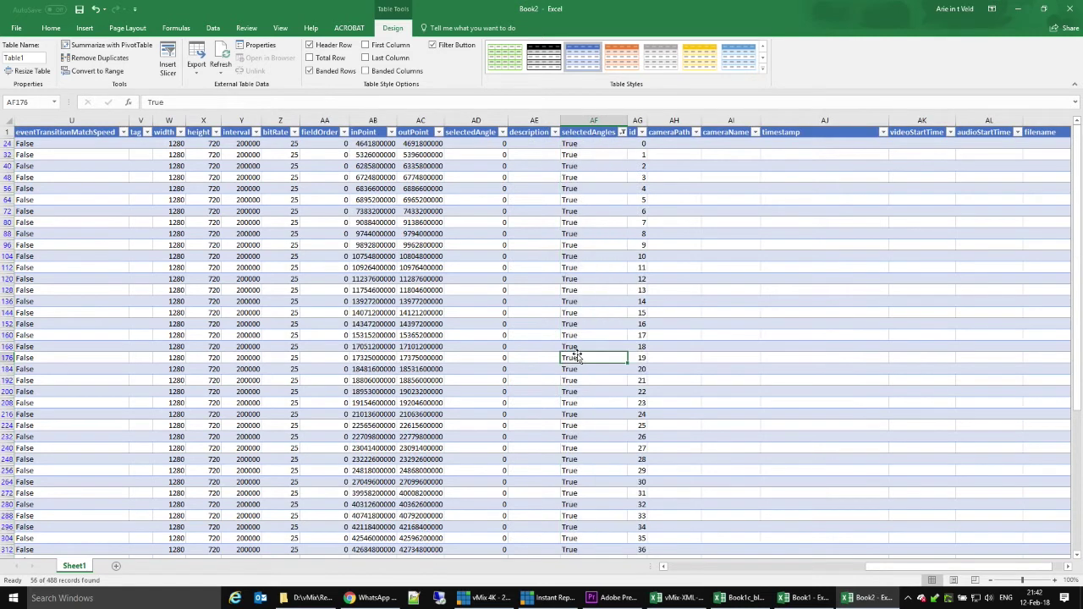
Step: Copy the inPoint and outPoint values of all filtered rows, from id 0 through id 55
scroll(951, 378, down, 1)
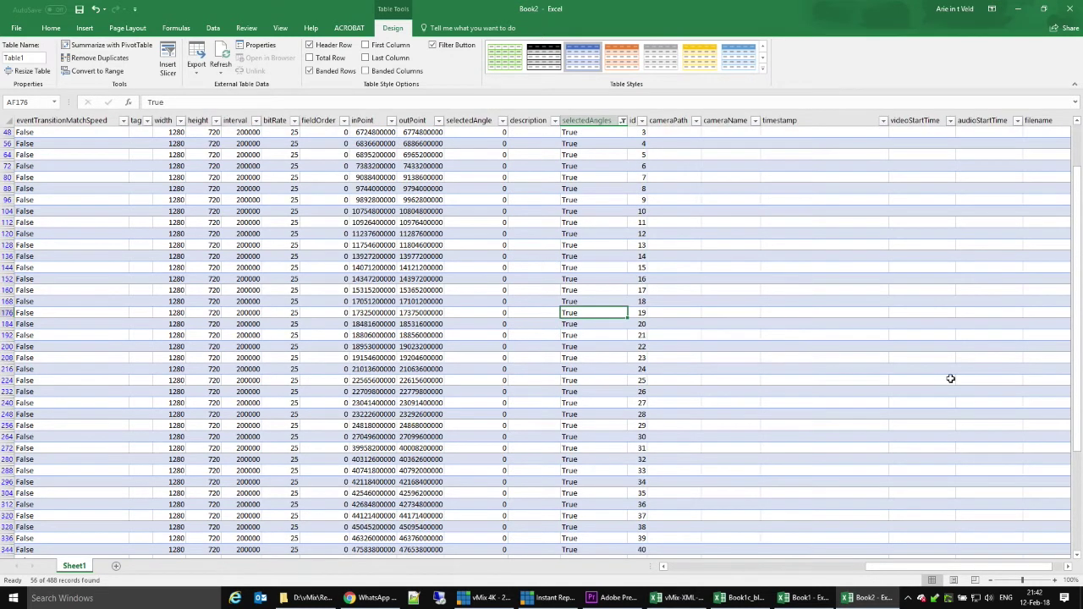
scroll(950, 378, up, 1)
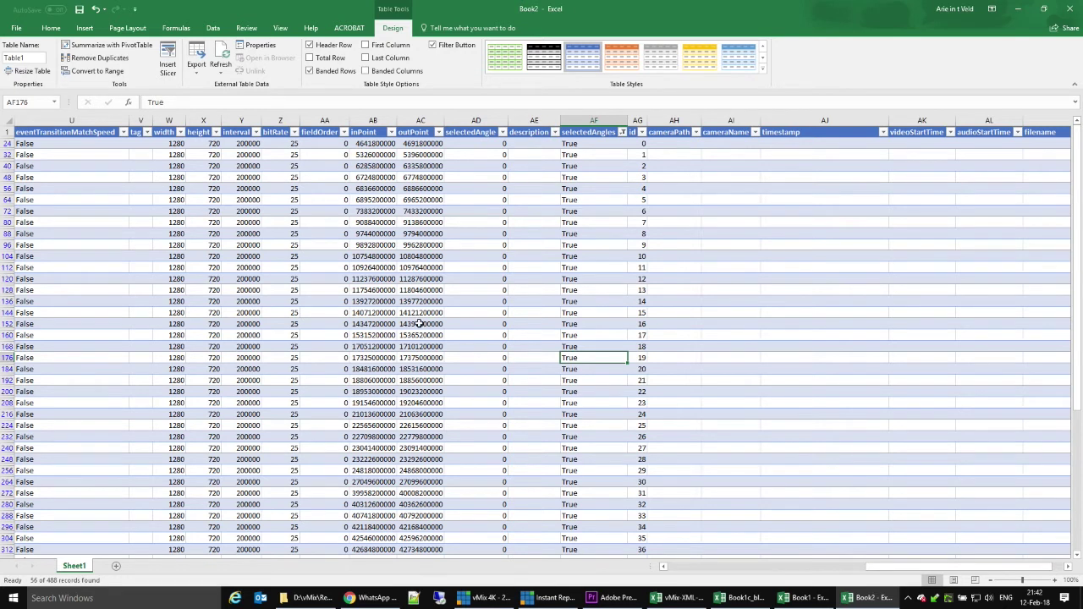
click(375, 144)
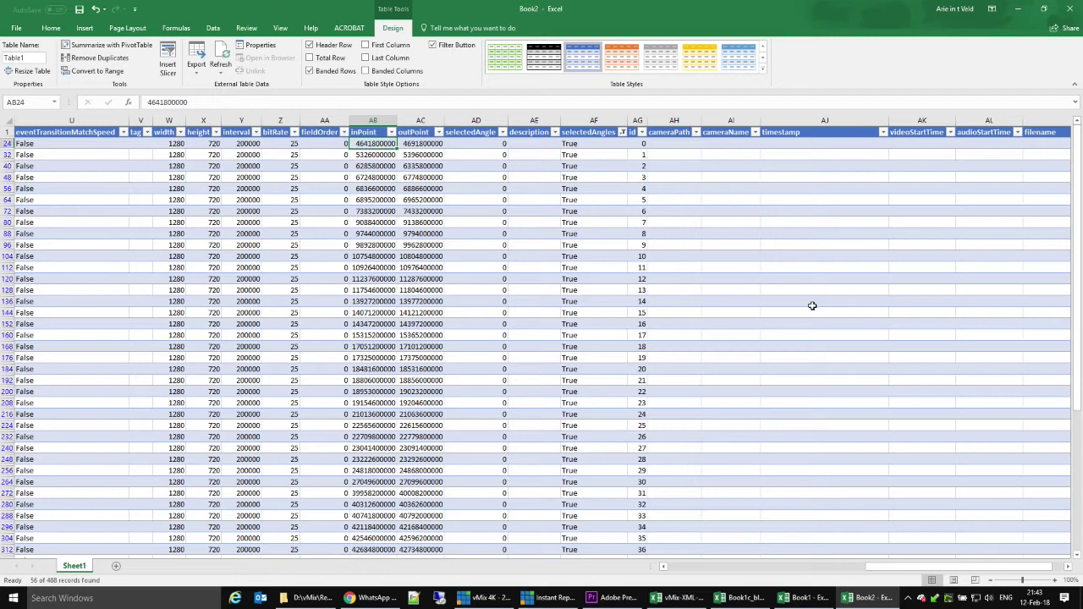
key(shift+Right)
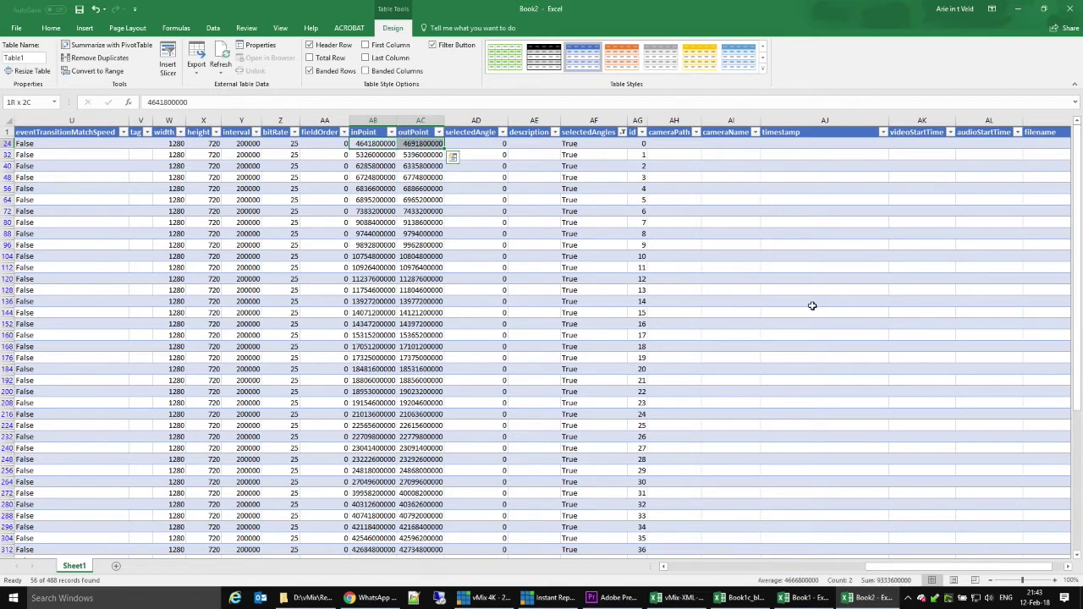
key(shift+Down)
key(shift+Down)
key(shift+Down)
key(shift+Down)
key(shift+Down)
key(shift+Down)
key(shift+Down)
key(shift+Down)
key(shift+Down)
key(shift+Down)
key(shift+Down)
key(shift+Down)
key(shift+Down)
key(shift+Down)
key(shift+Down)
key(shift+Down)
key(shift+Down)
key(shift+Down)
key(shift+Down)
key(shift+Down)
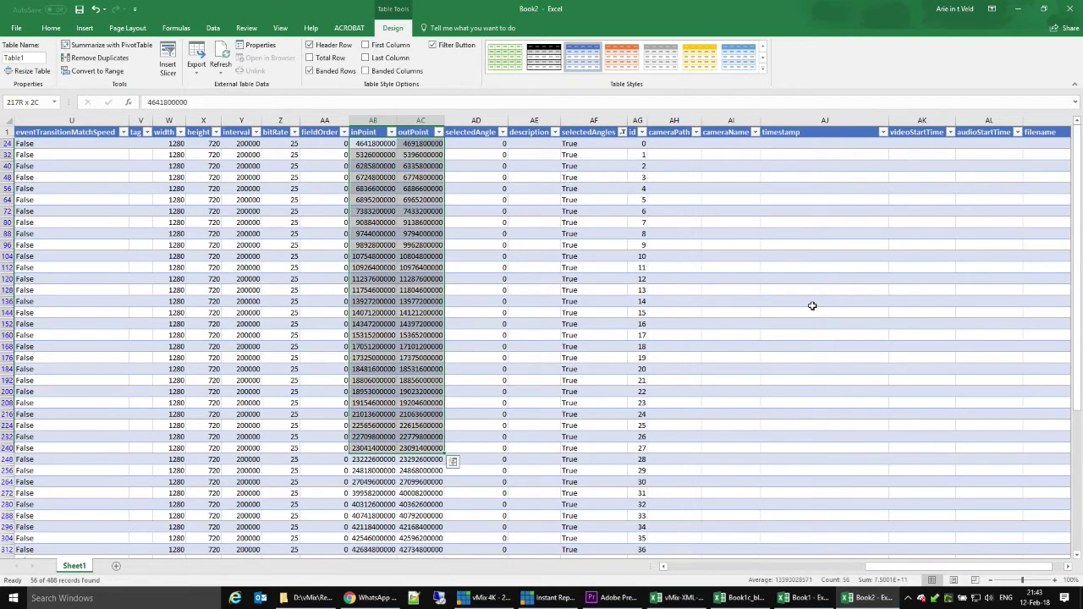
key(shift+Down)
key(shift+Down)
key(shift+Down)
key(shift+Down)
key(shift+Down)
key(shift+Down)
key(shift+Down)
key(shift+Down)
key(shift+Down)
key(shift+Down)
key(shift+Down)
key(shift+Down)
key(shift+Down)
key(shift+Down)
key(shift+Down)
key(shift+Down)
key(shift+Down)
key(shift+Down)
key(shift+Down)
key(shift+Down)
key(shift+Down)
key(shift+Down)
key(shift+Down)
key(shift+Down)
key(shift+Down)
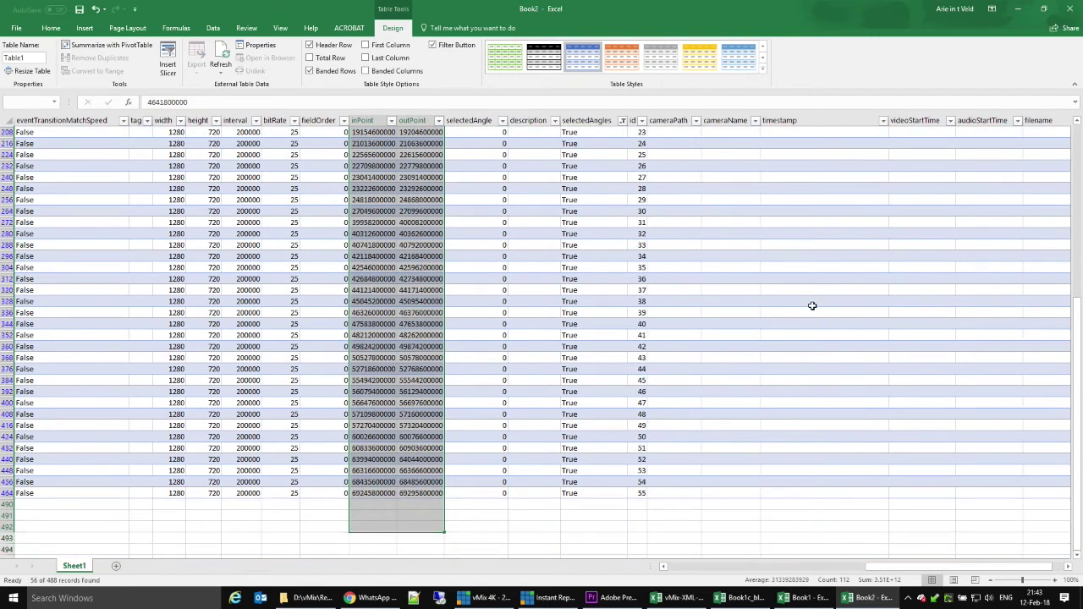
key(shift+Up)
key(shift+Up)
key(shift+Up)
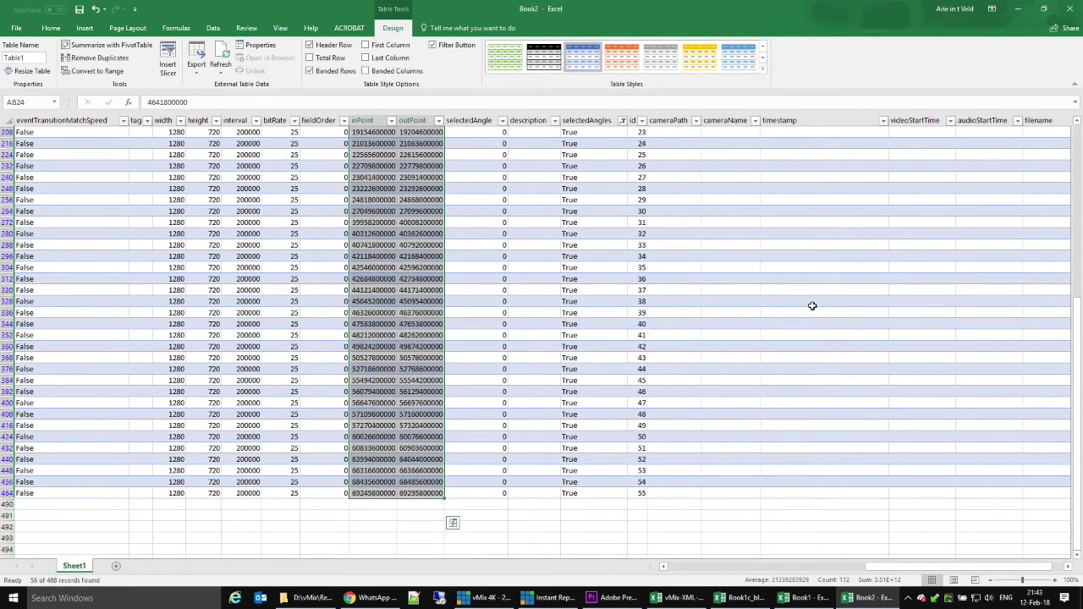
right_click(418, 258)
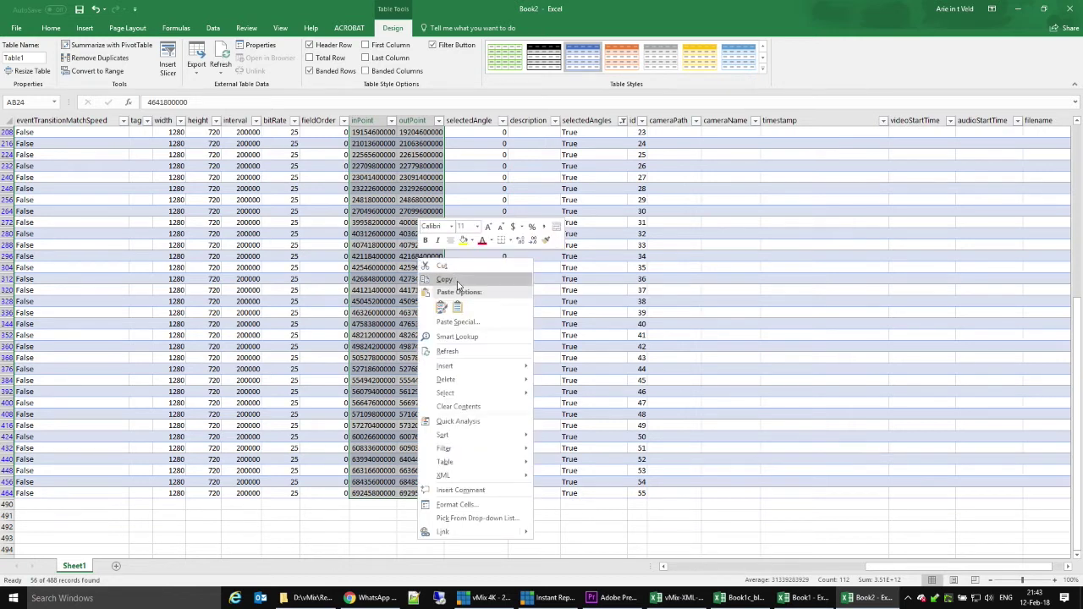
click(456, 279)
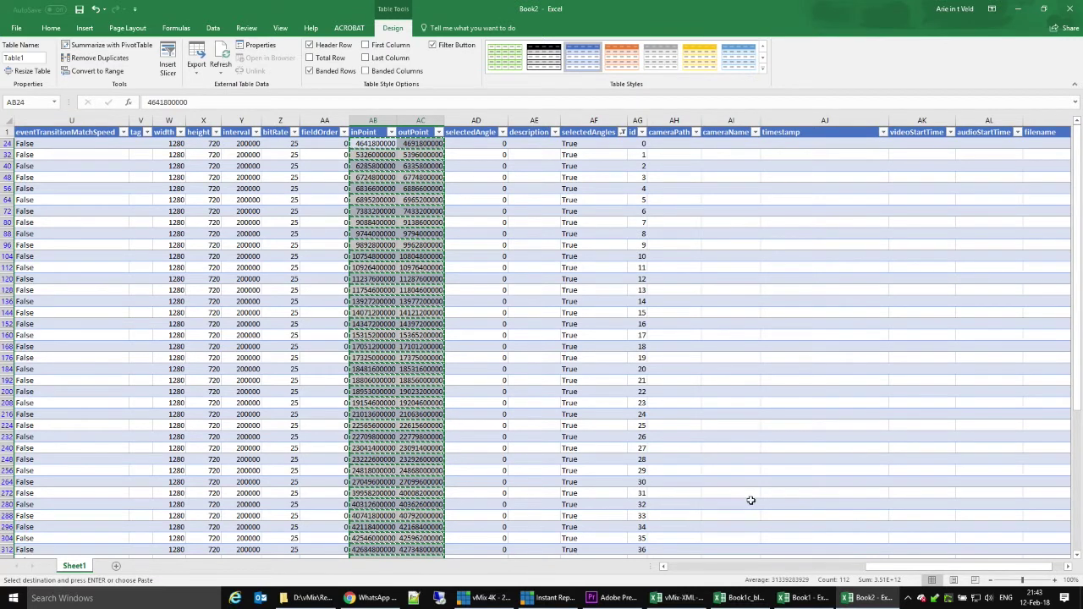
Step: Paste the copied inPoint and outPoint values into vMix-XML-to-PP-EDL.xlsx starting at cell AB45
click(692, 598)
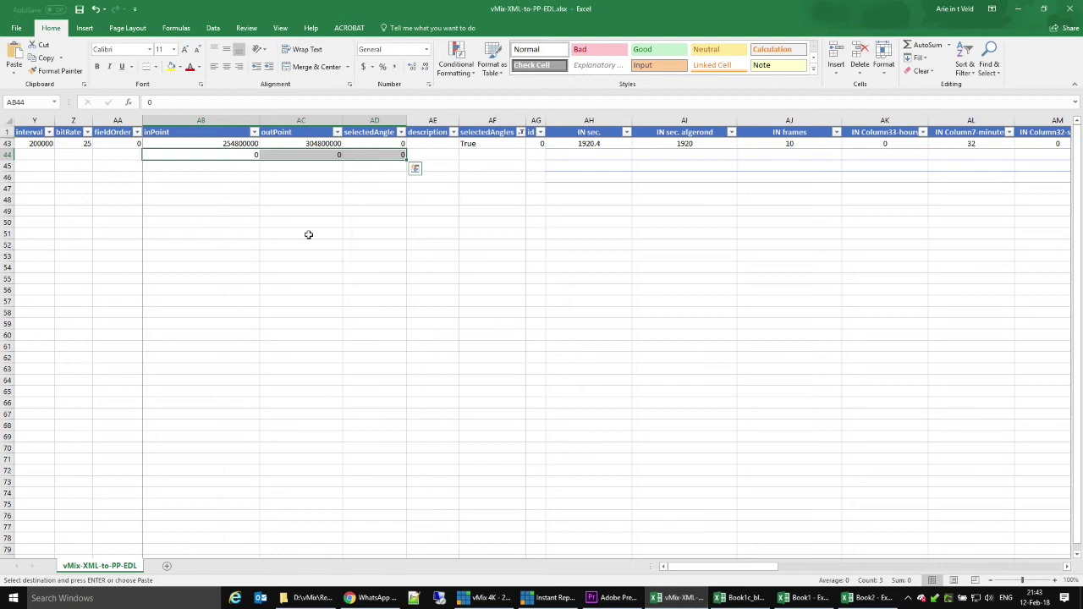
click(311, 177)
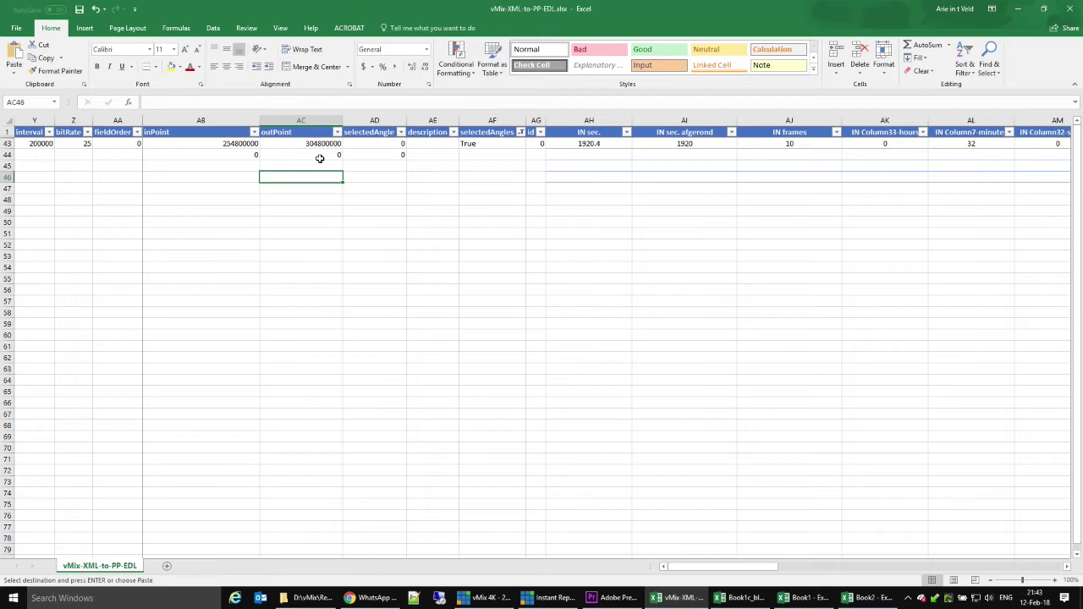
click(239, 165)
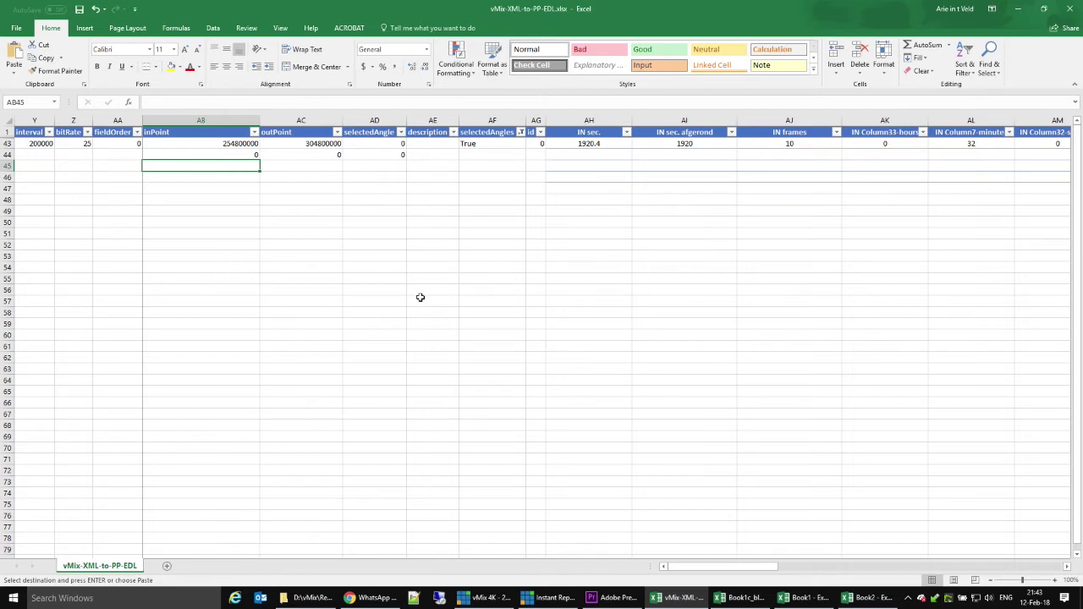
key(ctrl+v)
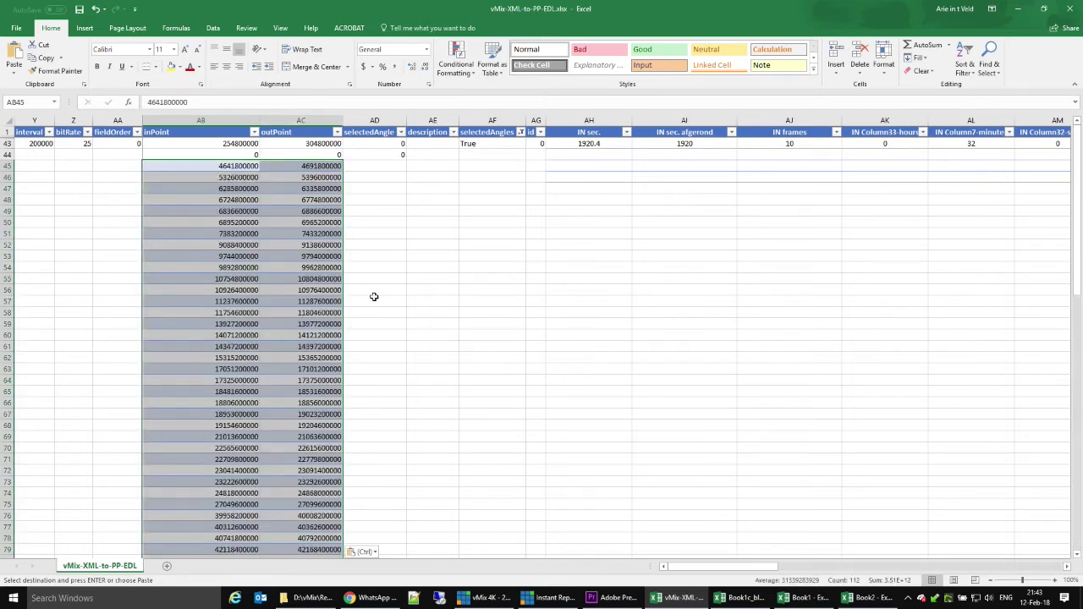
Step: Examine the inPoint and outPoint cells in rows 43 and 44 above the pasted values
click(200, 211)
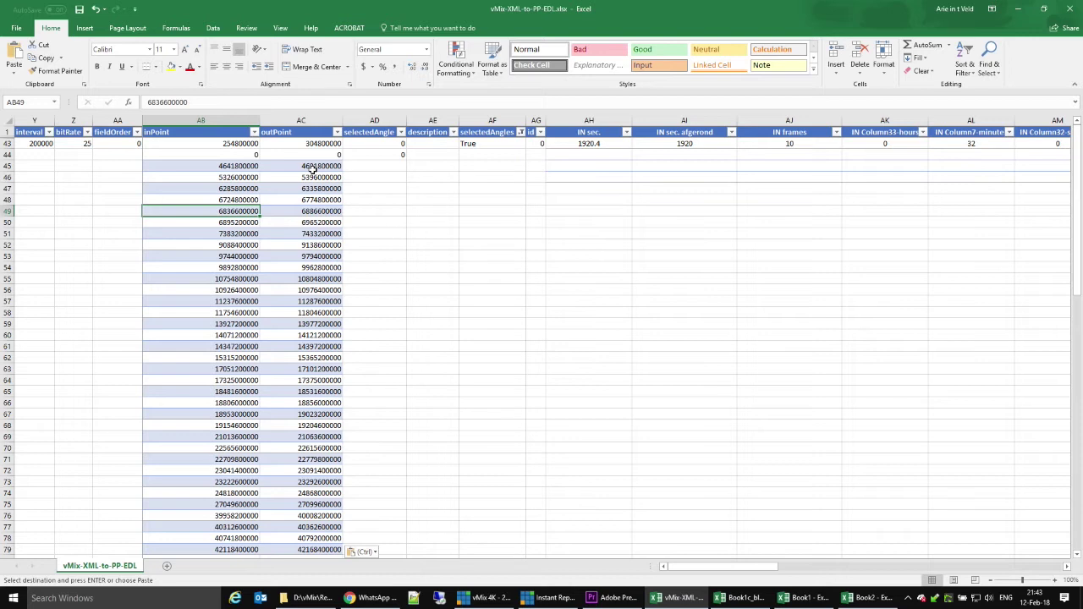
click(236, 155)
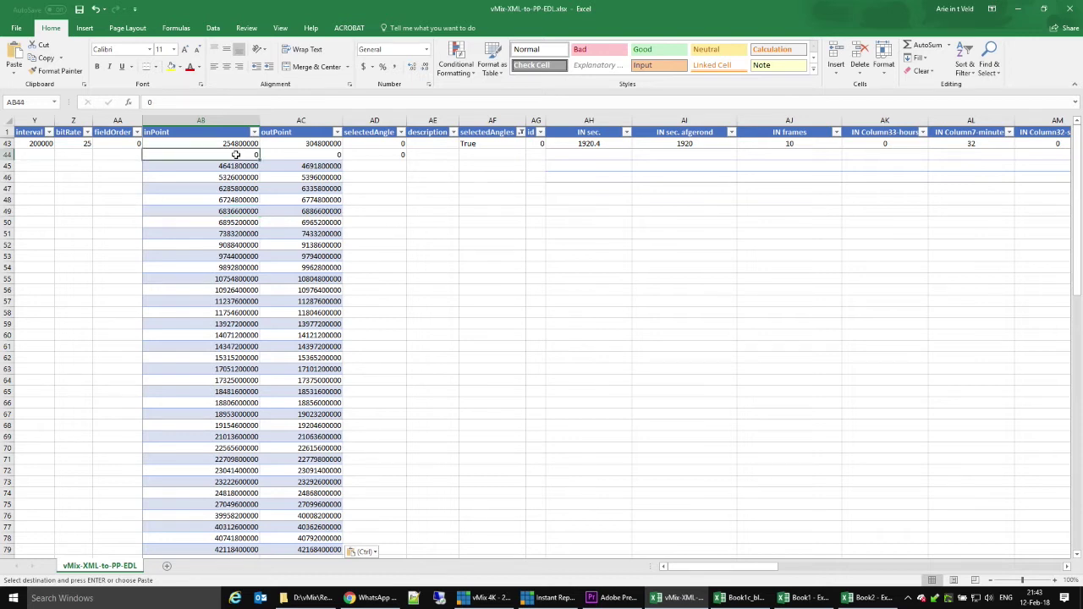
click(329, 155)
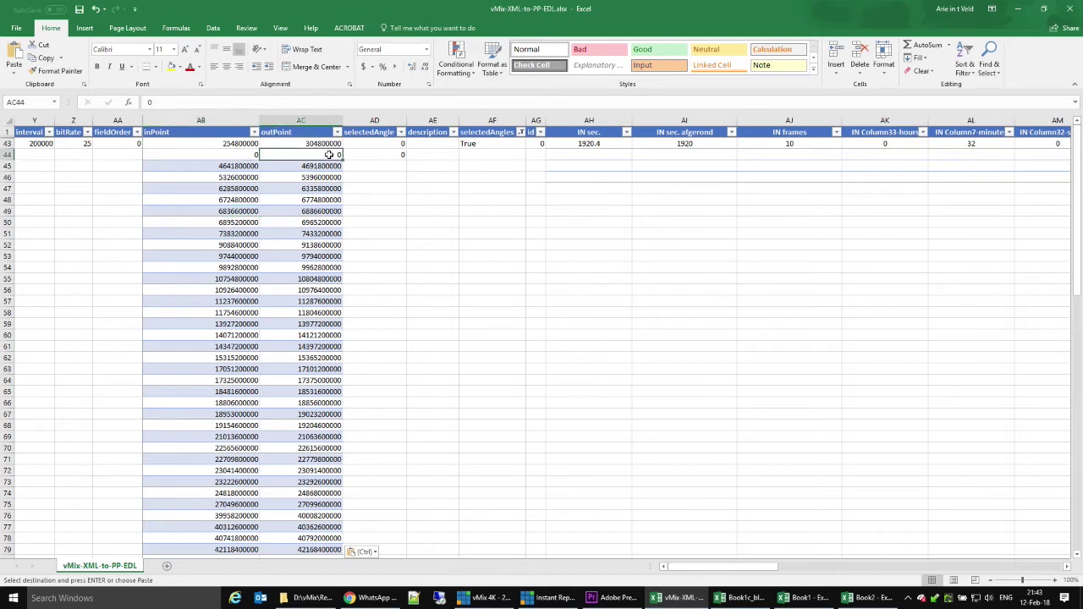
click(234, 144)
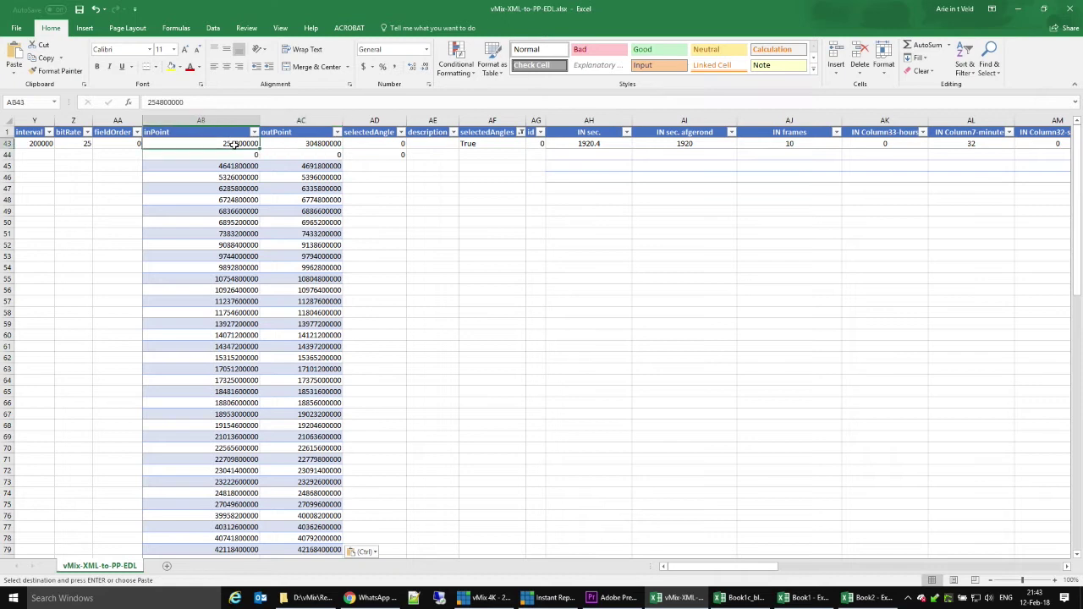
click(313, 144)
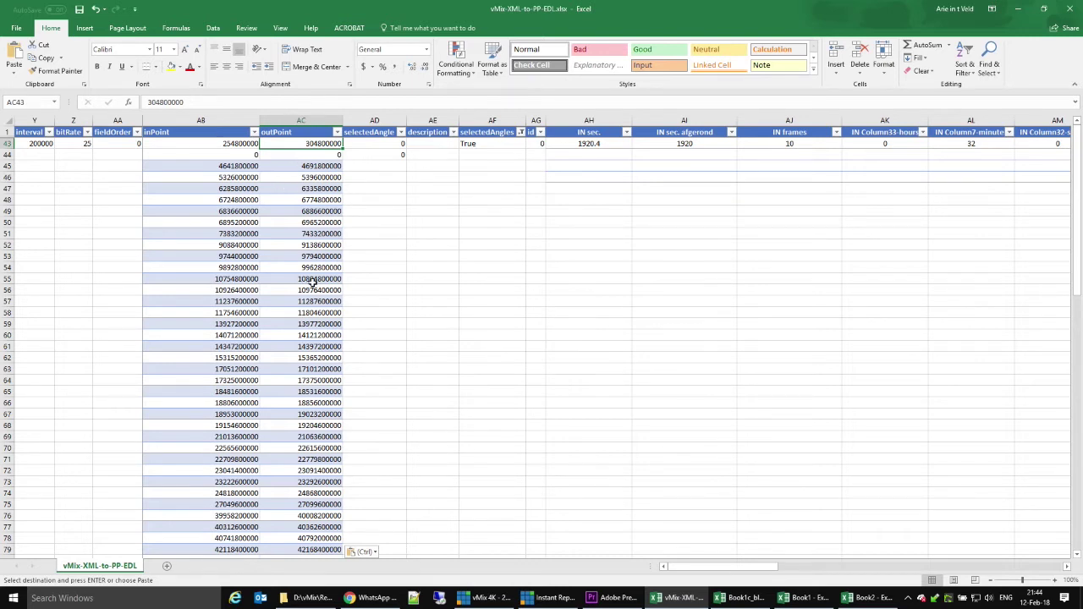
click(244, 154)
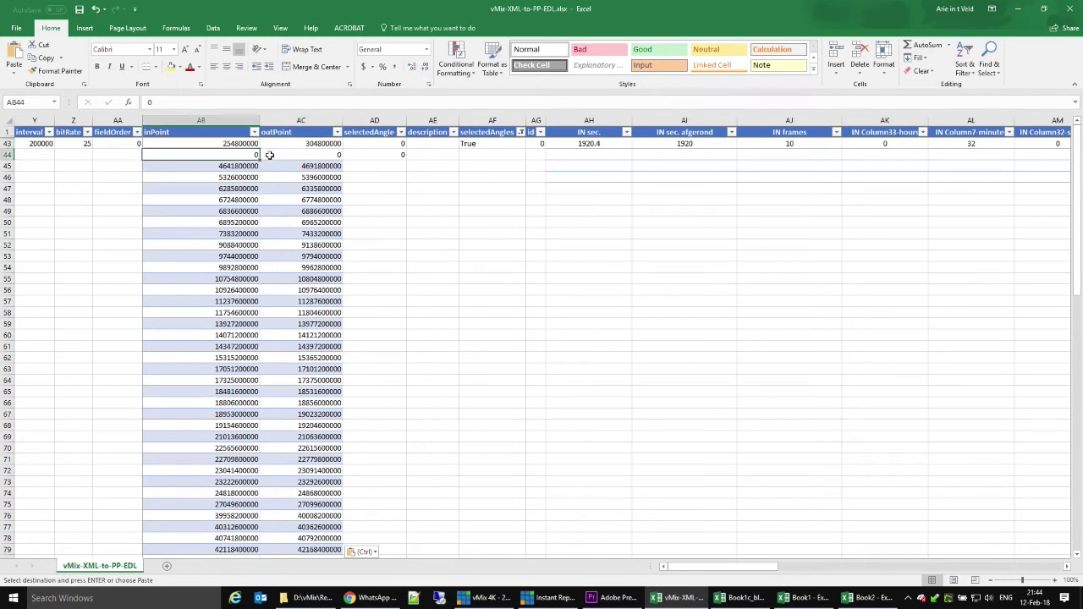
click(314, 154)
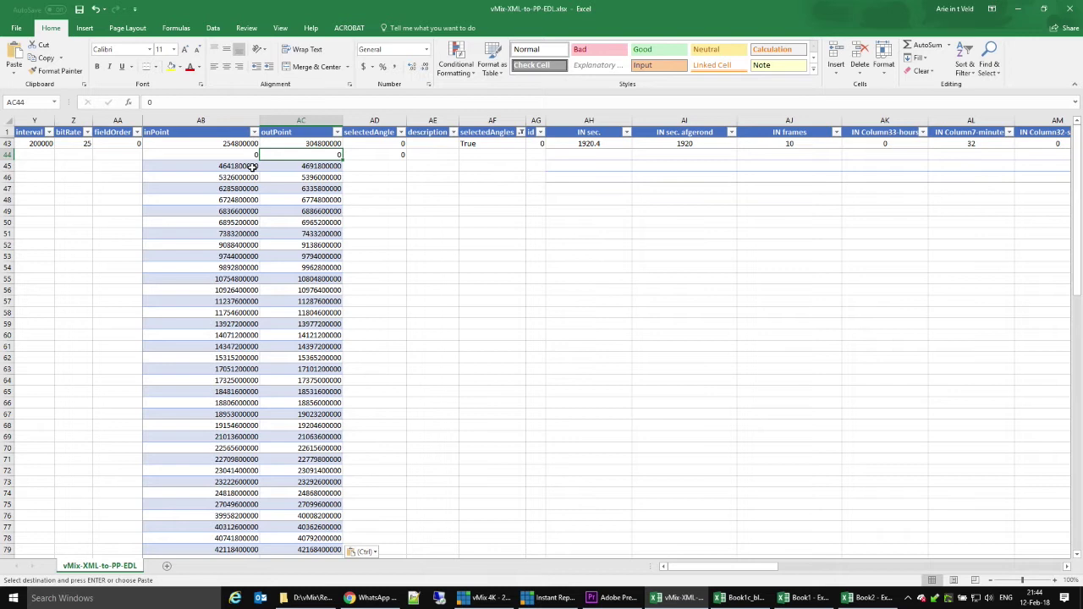
Step: Fill the row 43 formulas from the IN sec. column through Column1 down to row 103
key(Up)
key(Right)
key(Right)
key(Right)
key(Right)
key(Right)
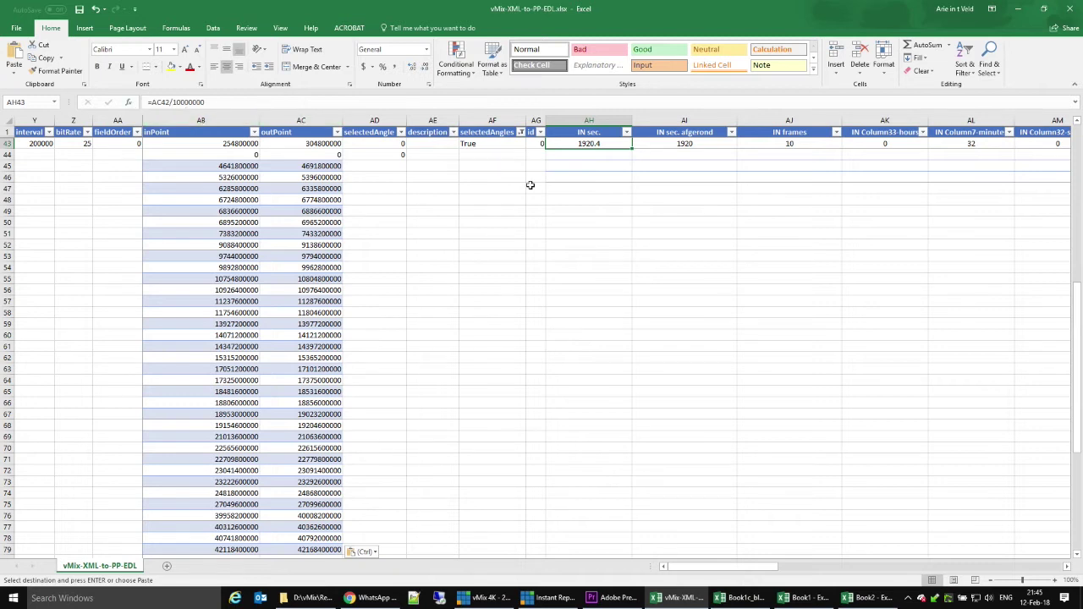
key(shift+Right)
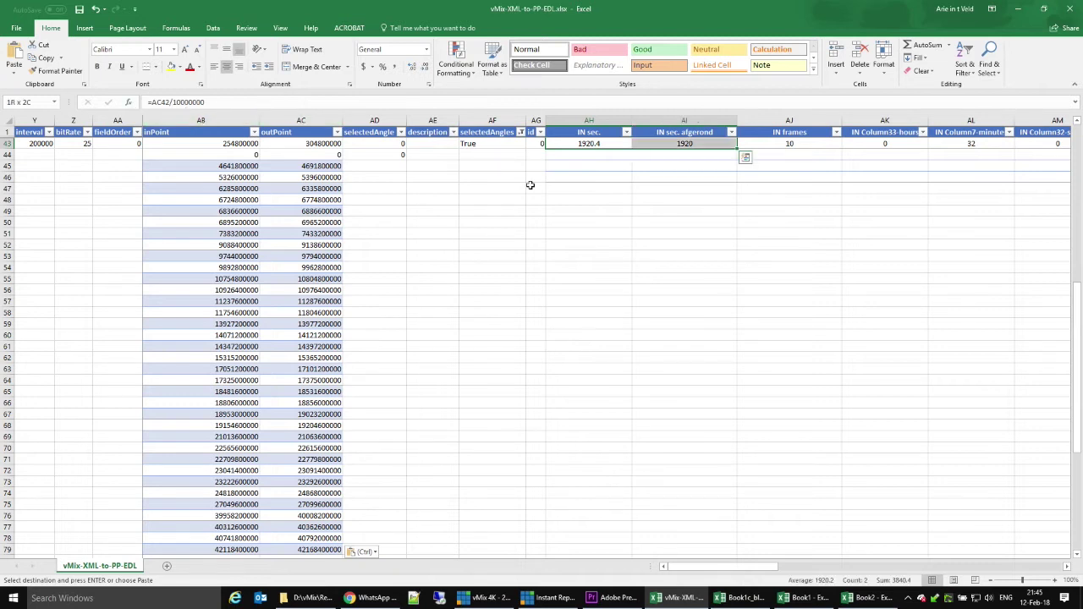
key(shift+Right)
key(shift+Right)
key(shift+Right)
key(shift+Right)
key(shift+Right)
key(shift+Right)
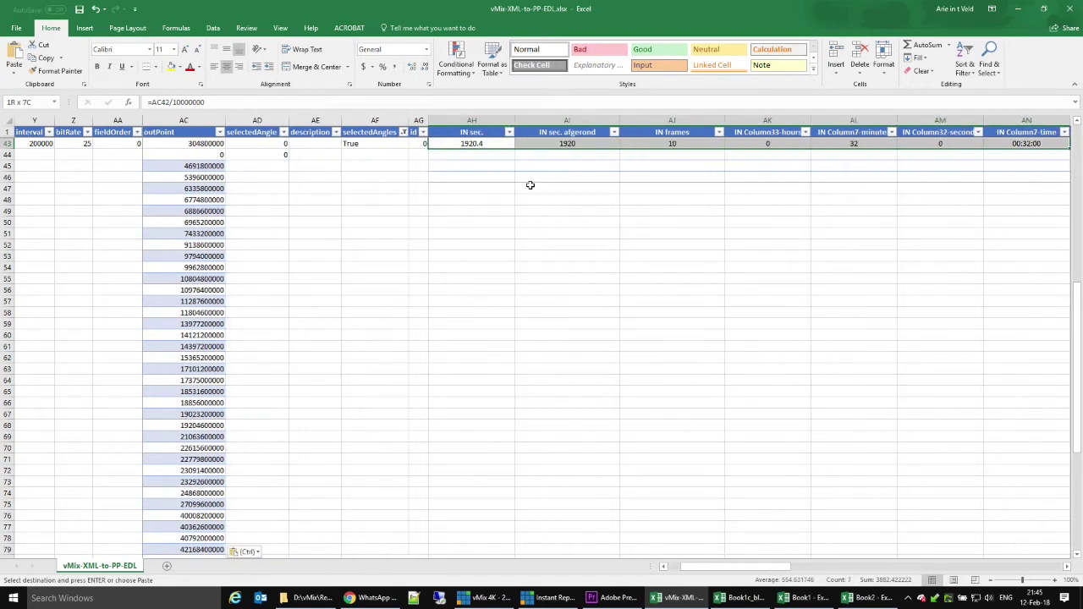
key(shift+Right)
key(shift+Right)
key(shift+Right)
key(shift+Right)
key(shift+Right)
key(shift+Right)
key(shift+Right)
key(shift+Right)
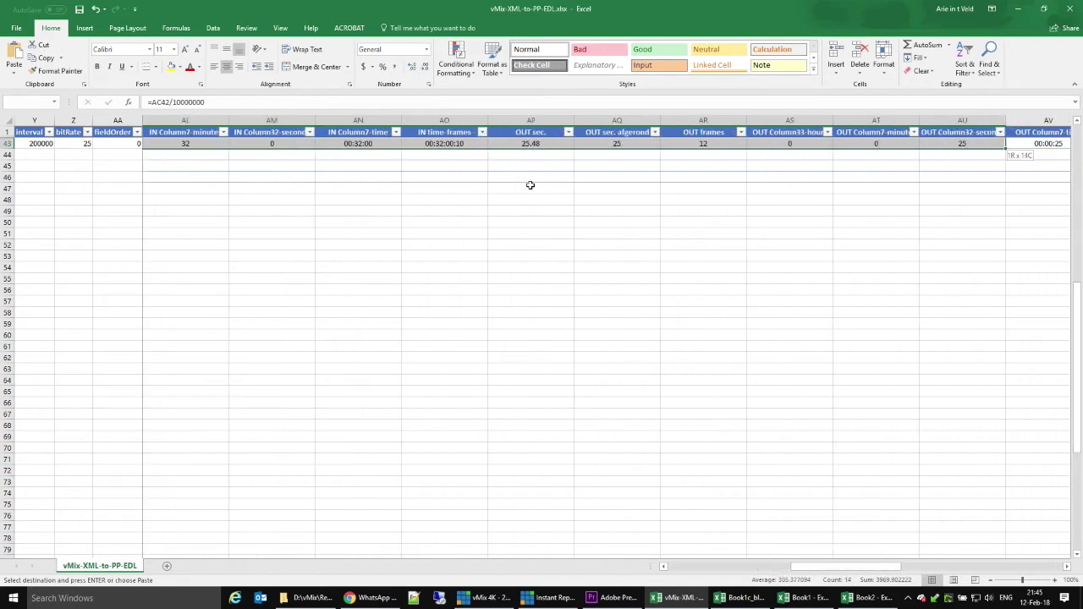
key(shift+Right)
key(shift+Right)
key(shift+Right)
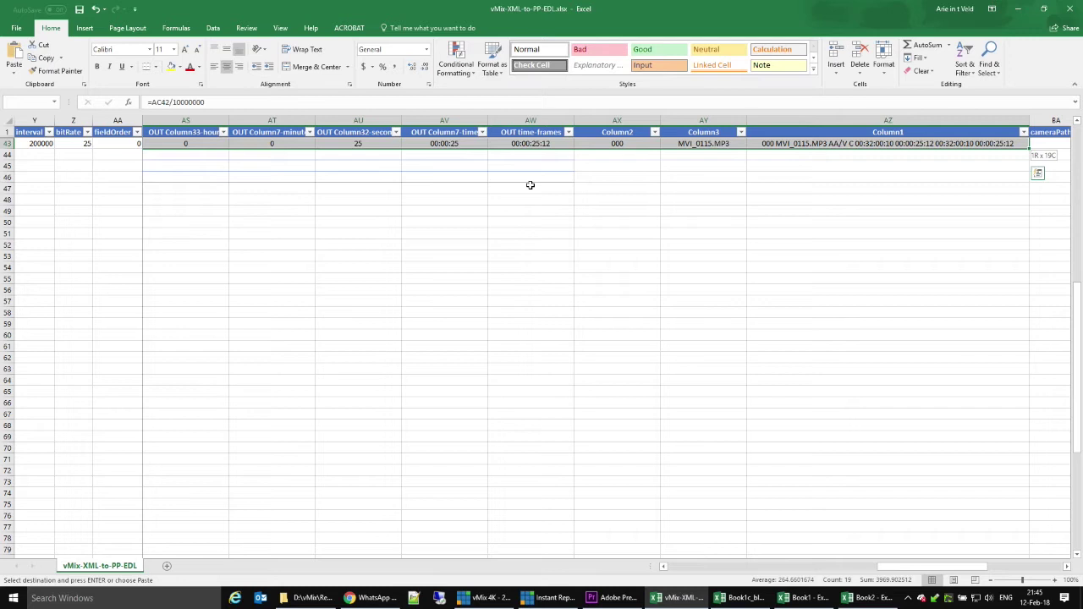
key(shift+Right)
key(shift+Left)
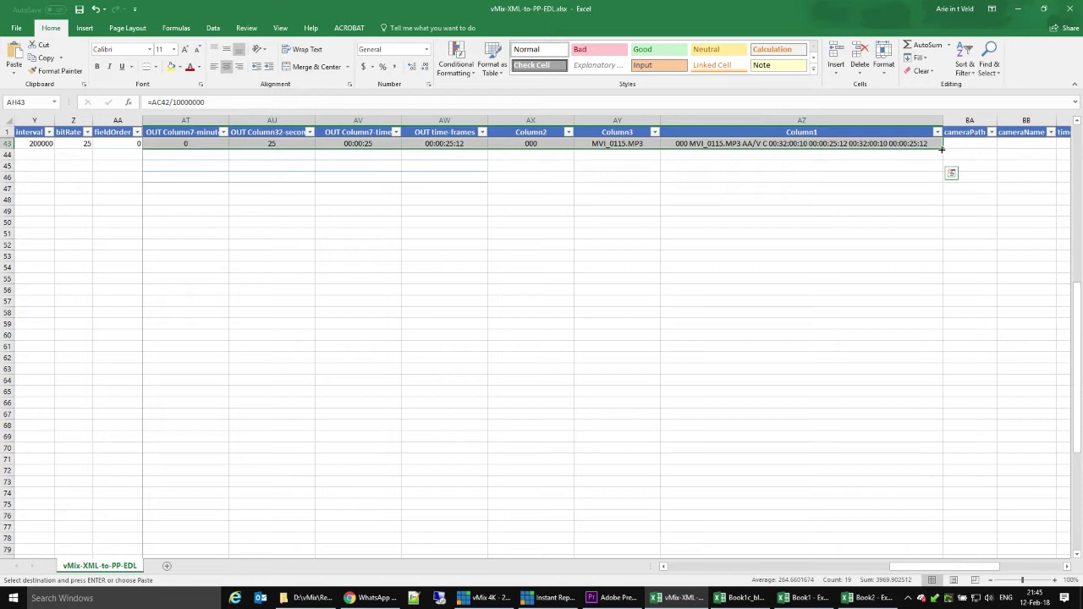
drag(942, 150, 933, 552)
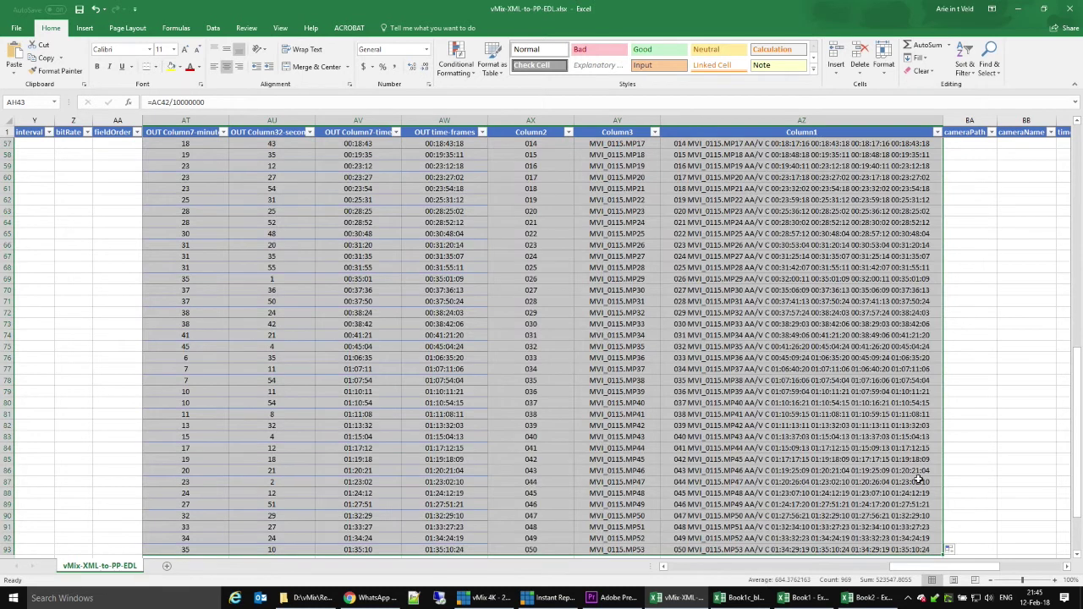
scroll(919, 478, down, 7)
drag(942, 318, 935, 434)
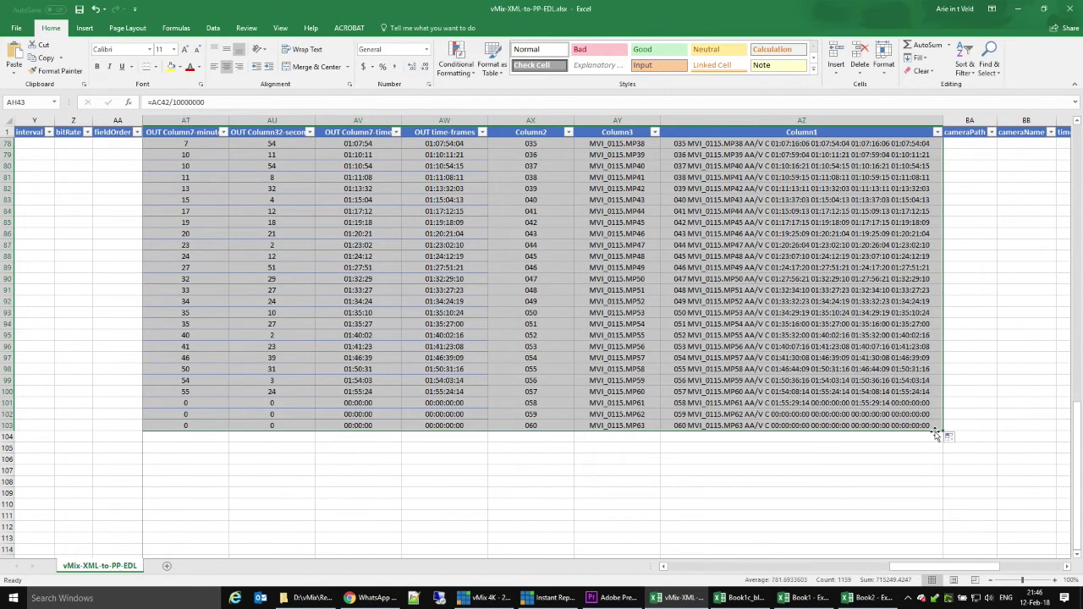
Step: Delete the surplus rows 102 and 103 below the last event
click(888, 414)
key(Left)
key(Left)
key(Left)
key(Left)
key(Left)
key(Left)
key(Left)
key(Left)
key(Left)
key(Left)
key(Left)
key(Left)
key(Left)
key(Left)
key(Left)
key(Left)
key(Left)
key(Left)
key(Left)
key(Left)
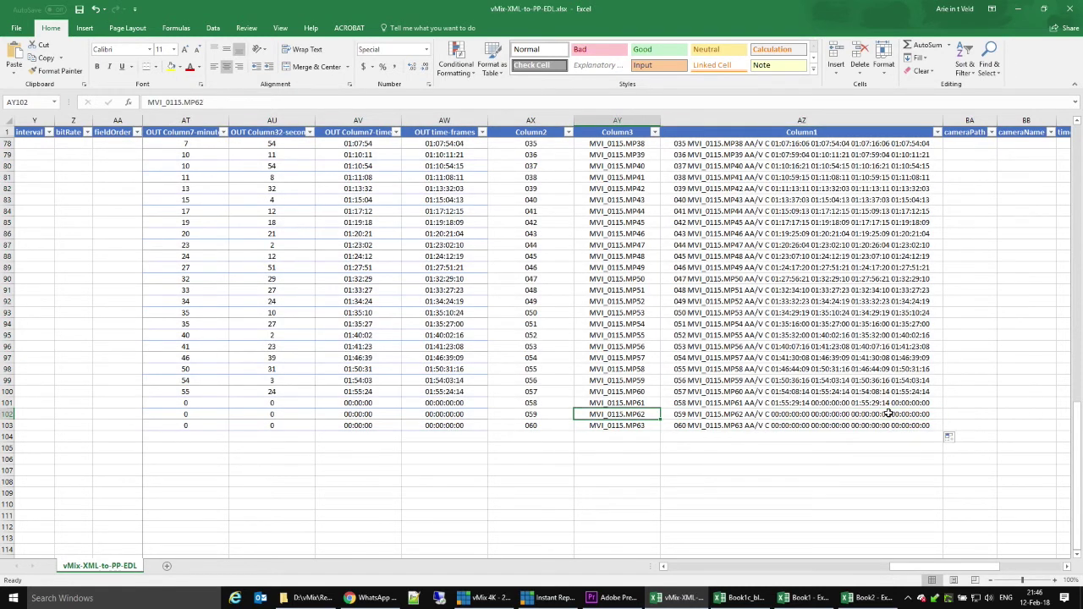
key(Up)
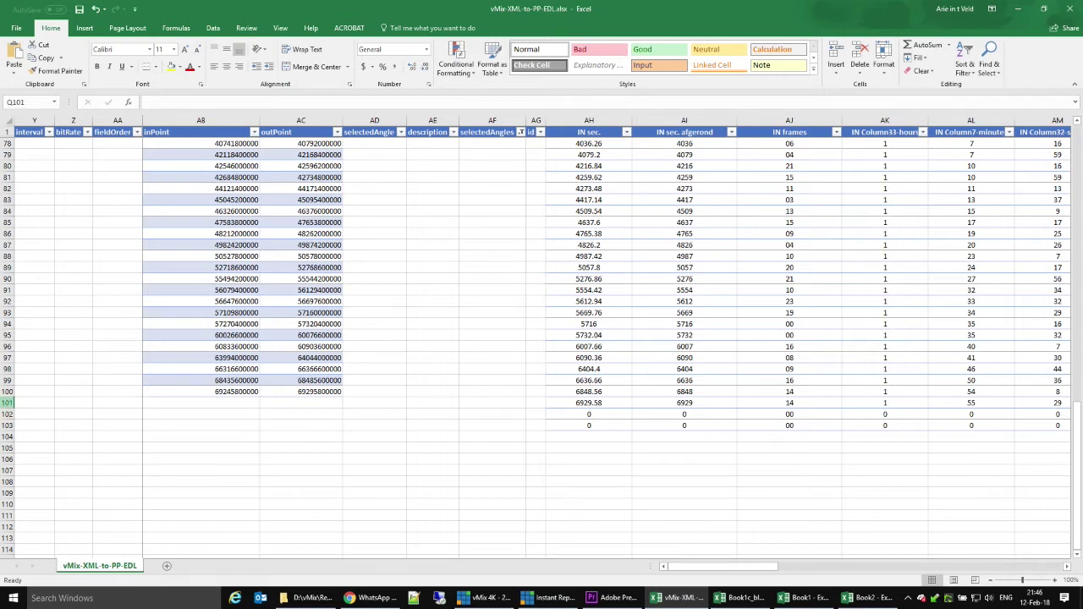
click(7, 414)
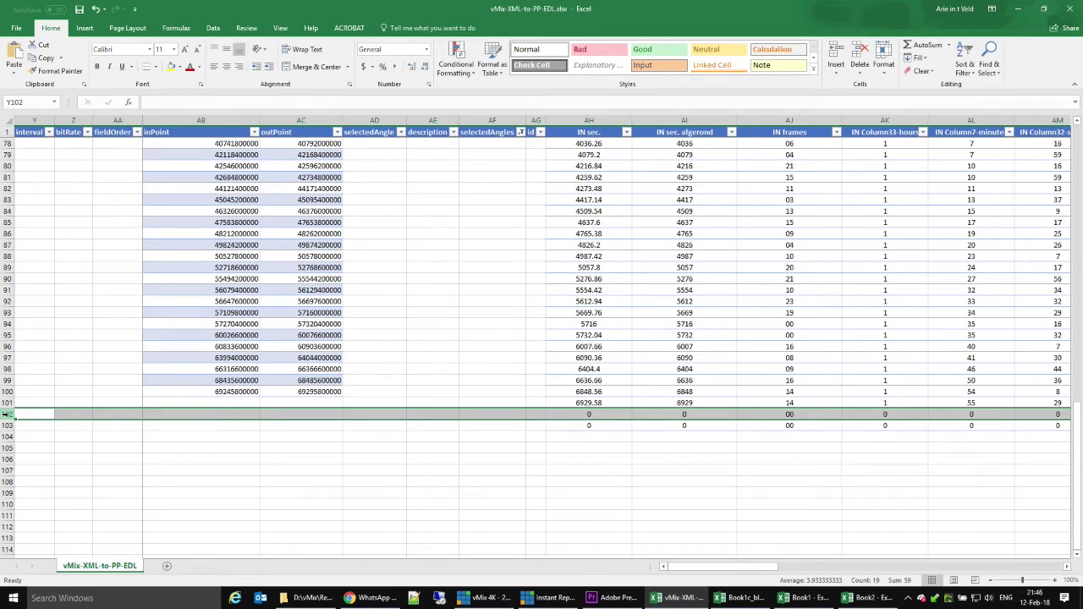
drag(7, 414, 7, 425)
right_click(8, 418)
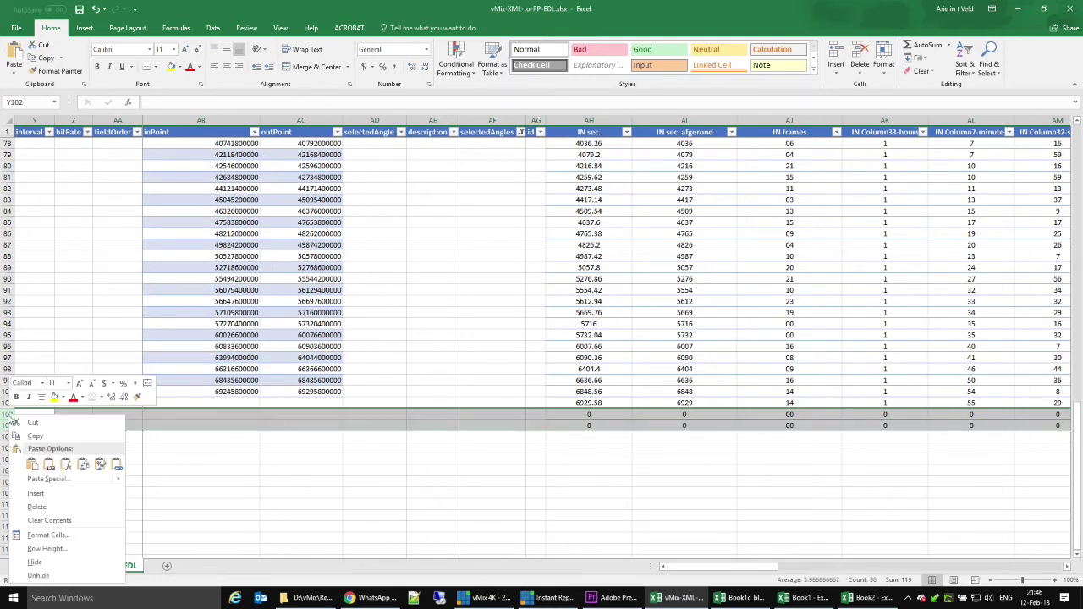
click(93, 510)
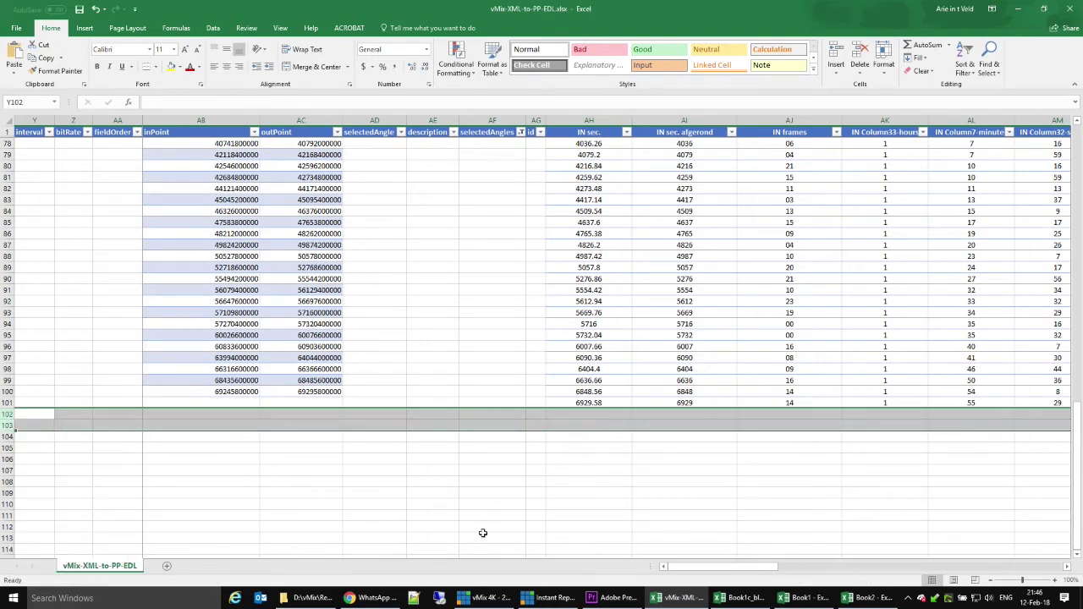
click(596, 504)
Step: Examine the formulas in row 43 from the IN sec. column across to Column1
scroll(620, 375, up, 12)
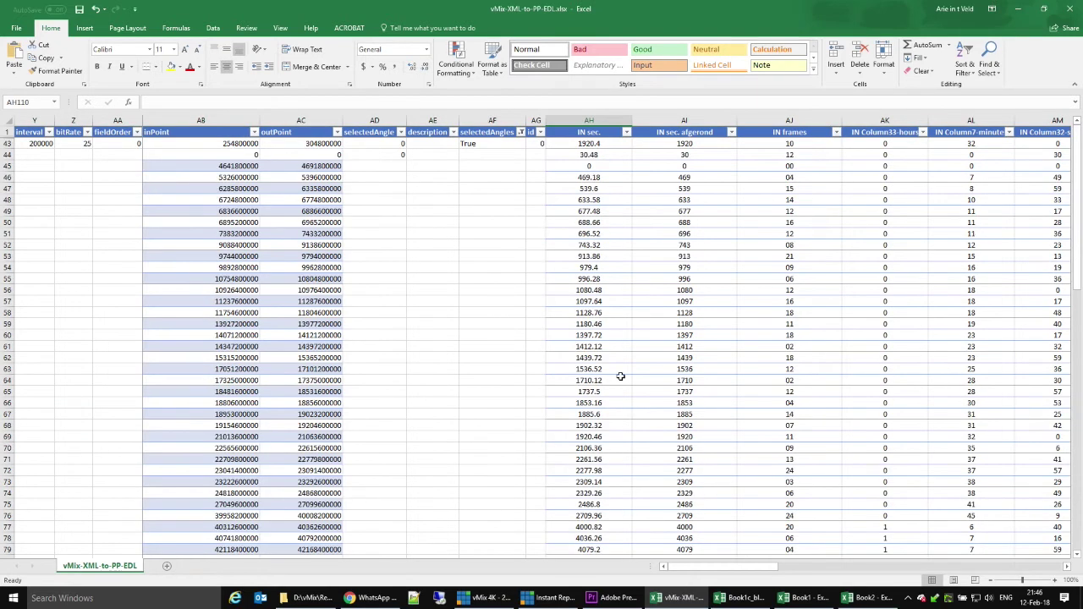
click(607, 158)
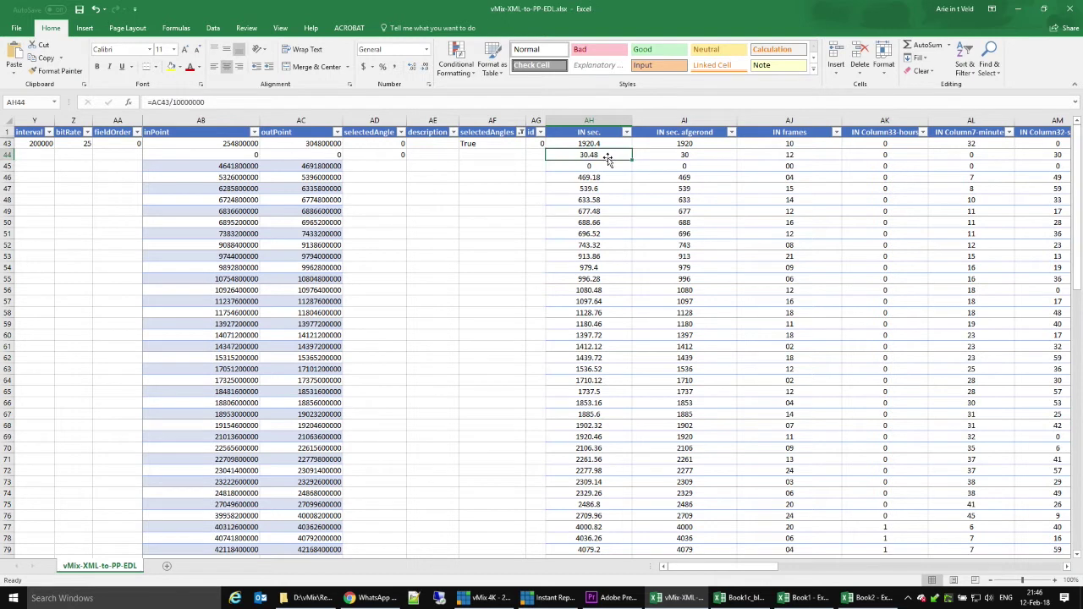
key(Up)
key(Right)
key(Right)
key(Right)
key(Right)
key(Right)
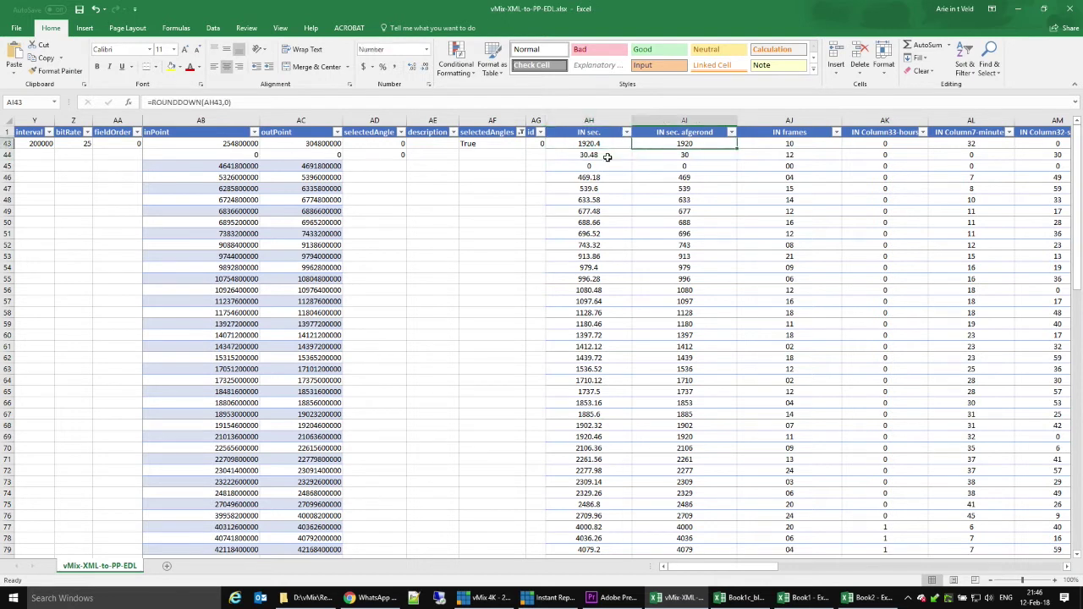
key(Right)
key(Right)
key(Right)
key(Right)
key(Right)
key(Right)
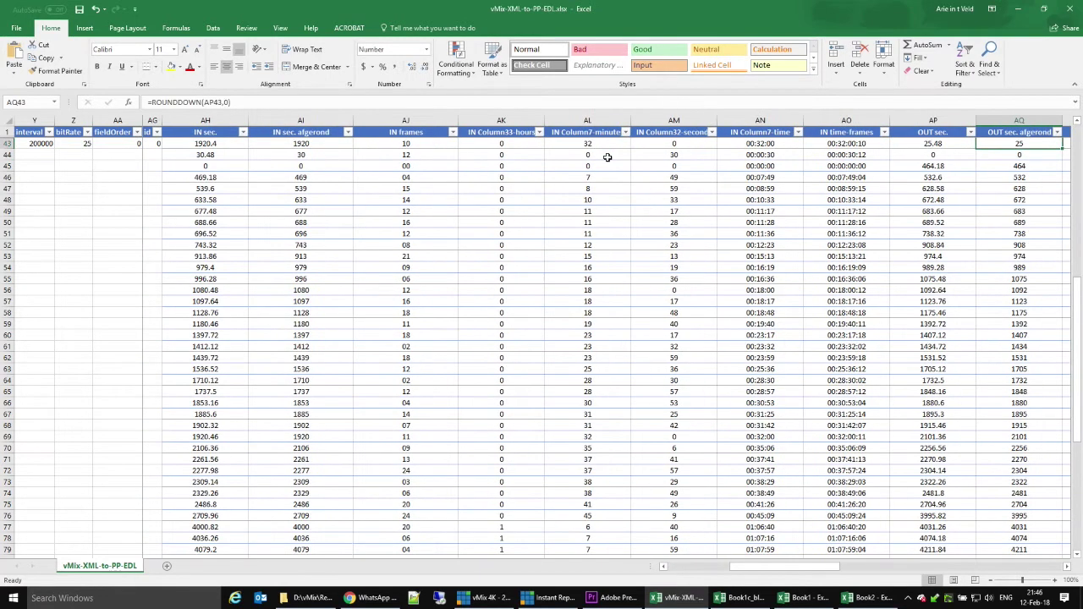
key(Right)
key(Right)
key(Right)
key(Right)
key(Right)
key(Right)
key(Right)
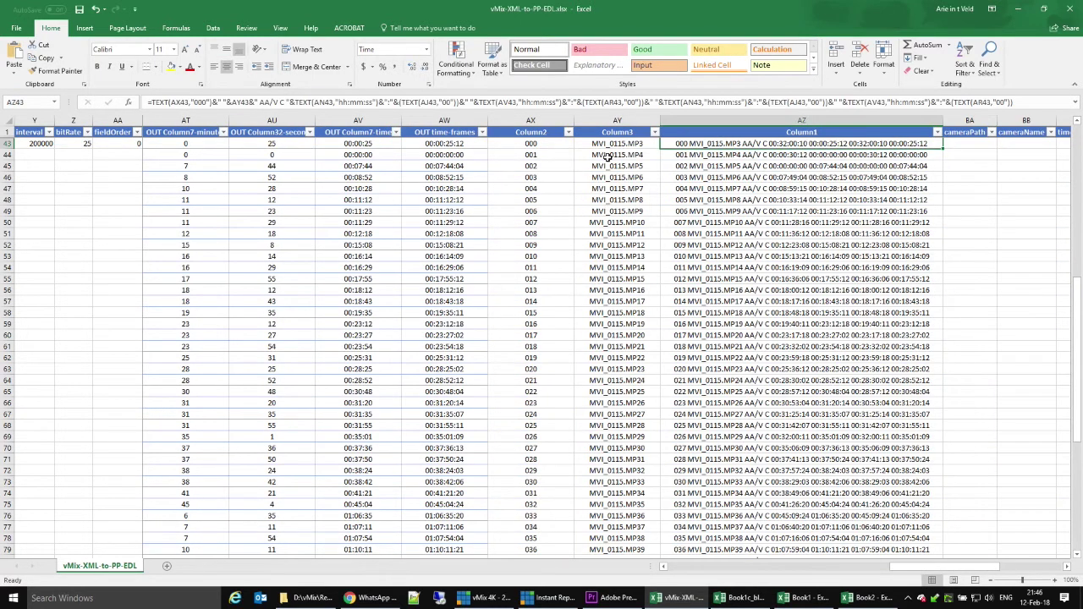
Step: Examine the clip name in Column3 and the sequence numbers in the first rows of Column2
key(Left)
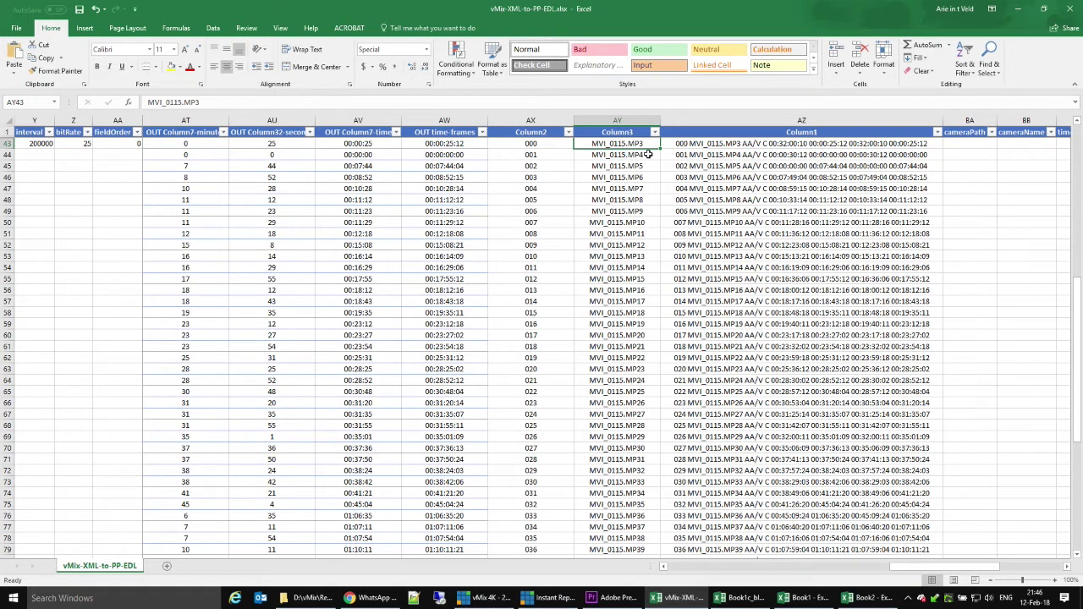
key(Left)
key(Down)
key(Down)
key(Down)
key(Up)
key(Up)
key(Up)
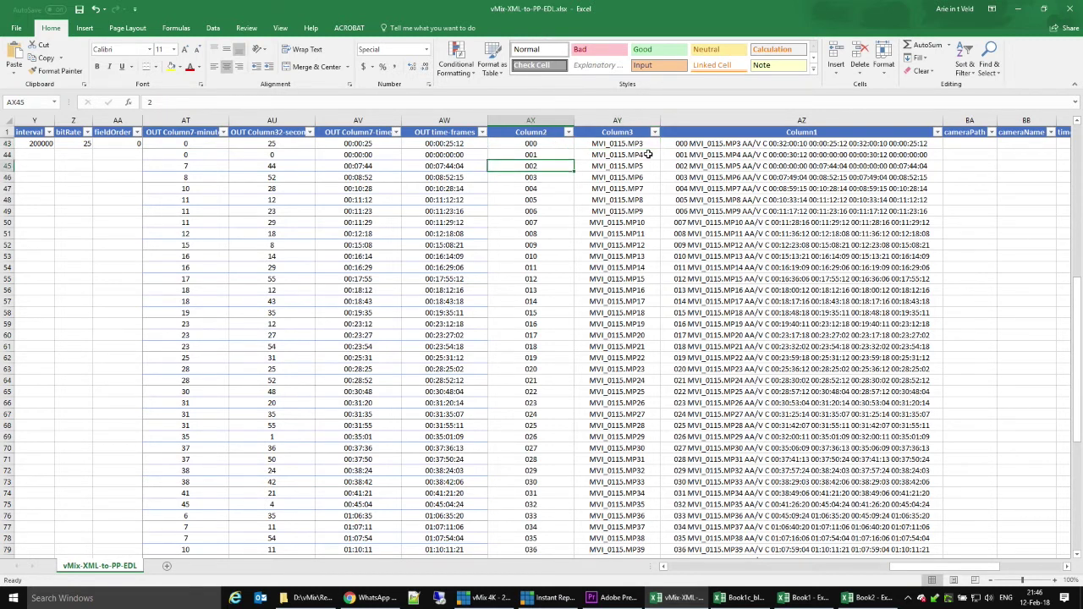
Step: Inspect the frame-conversion formula of the IN frames column in cell AJ43
key(Left)
key(Left)
key(Left)
key(Left)
key(Left)
key(Left)
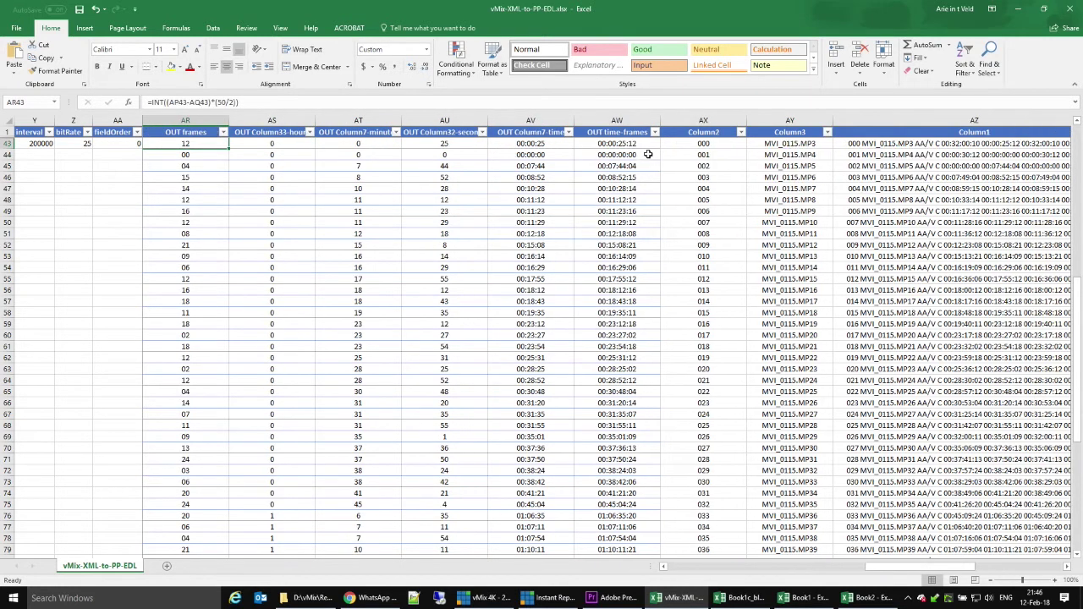
key(Left)
key(Left)
key(Left)
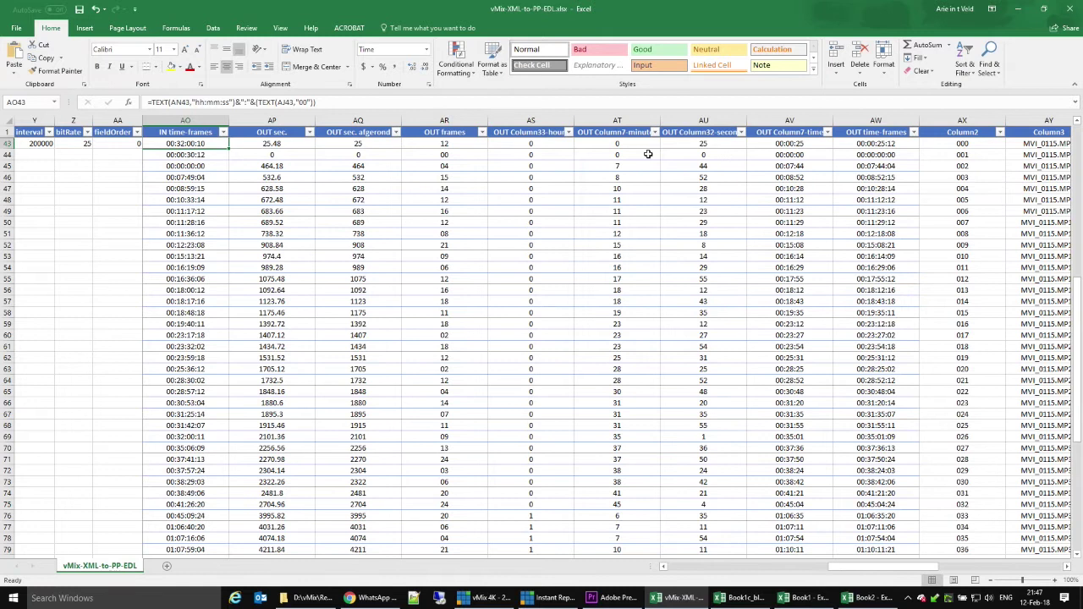
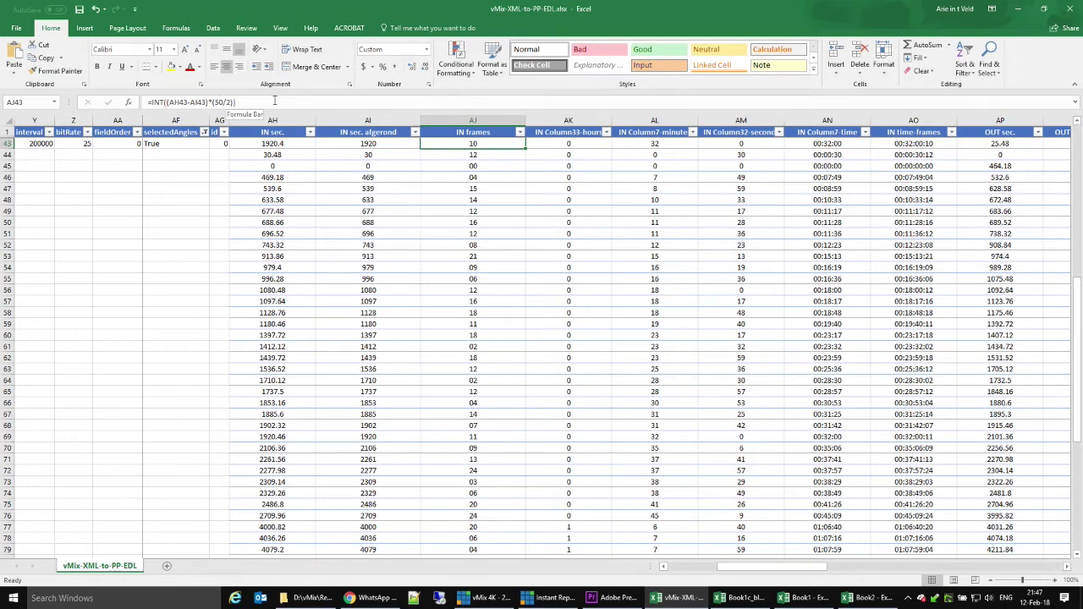
click(274, 100)
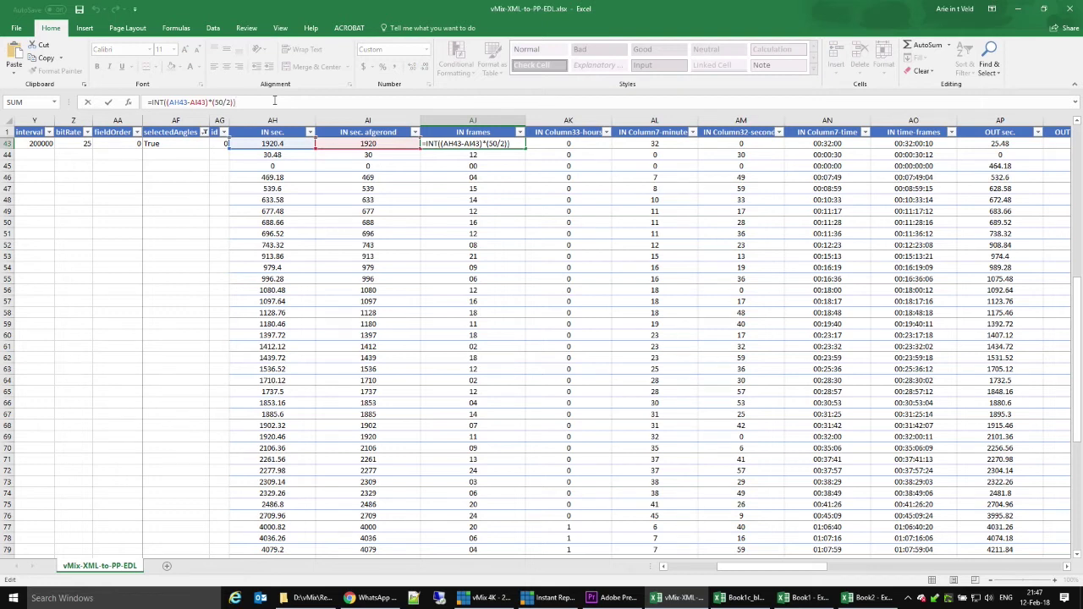
key(Return)
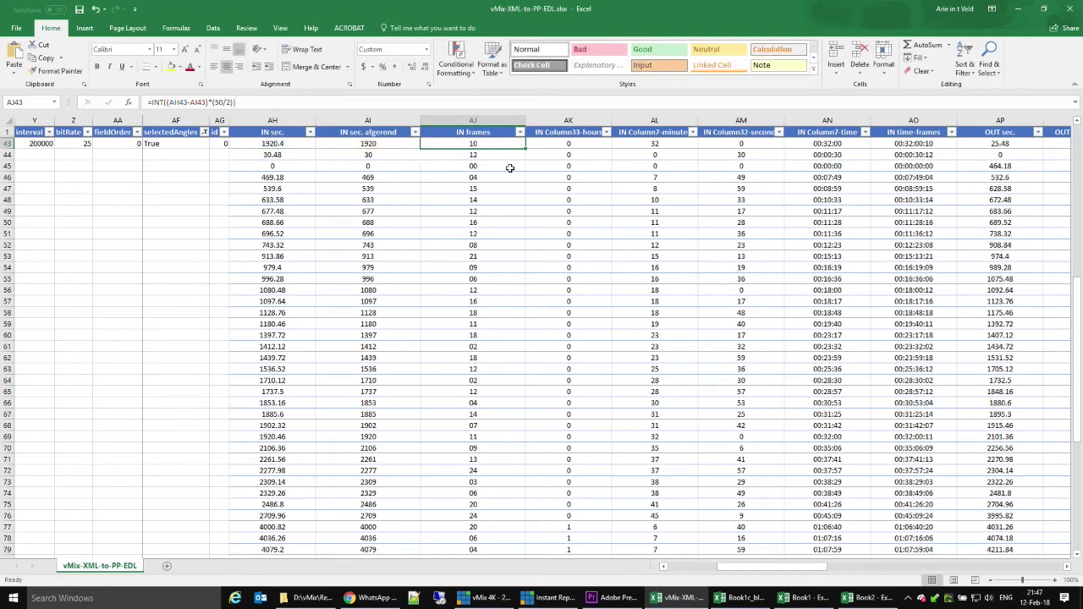
Step: Compare the OUT time-frames formula in AW43 with the IN time-frames formula in AO43
key(Right)
key(Right)
key(Right)
key(Right)
key(Right)
key(Right)
key(Right)
key(Right)
key(Right)
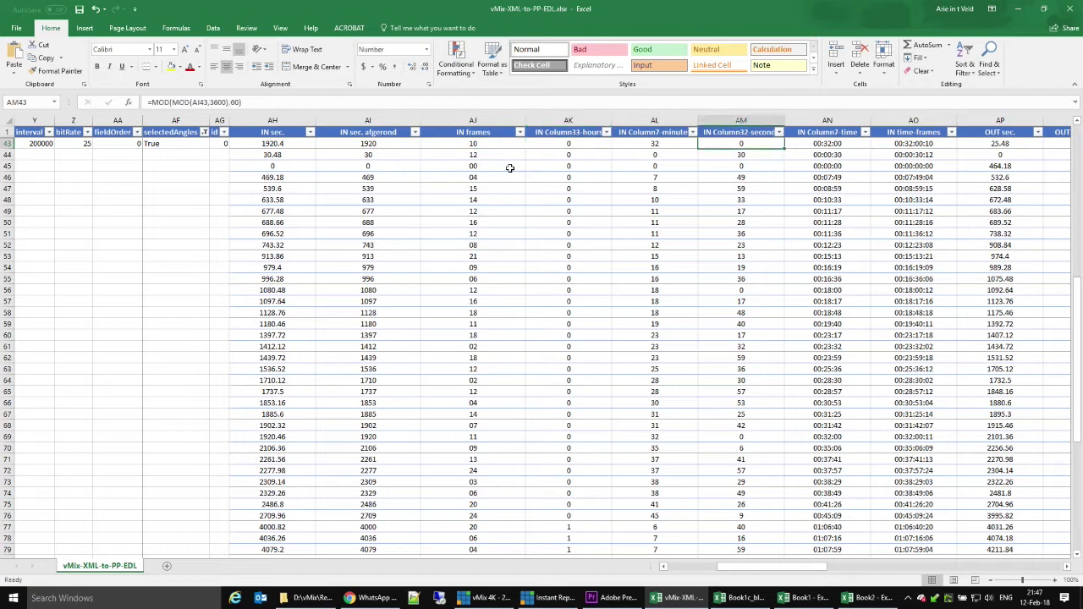
key(Right)
key(Right)
key(Right)
key(Right)
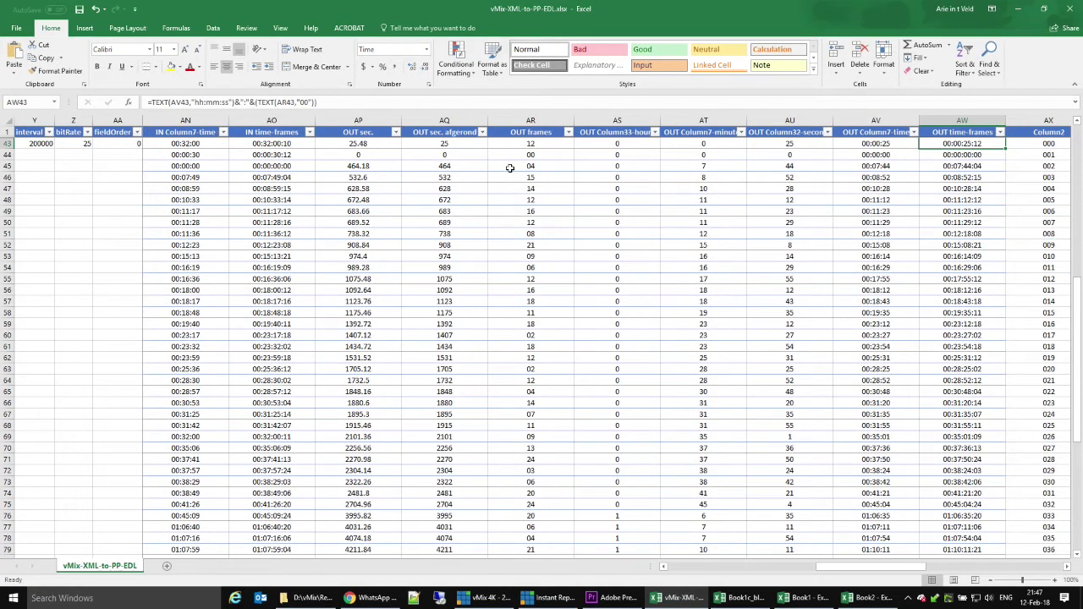
key(Left)
key(Left)
key(Left)
key(Left)
key(Left)
key(Left)
key(Left)
key(Left)
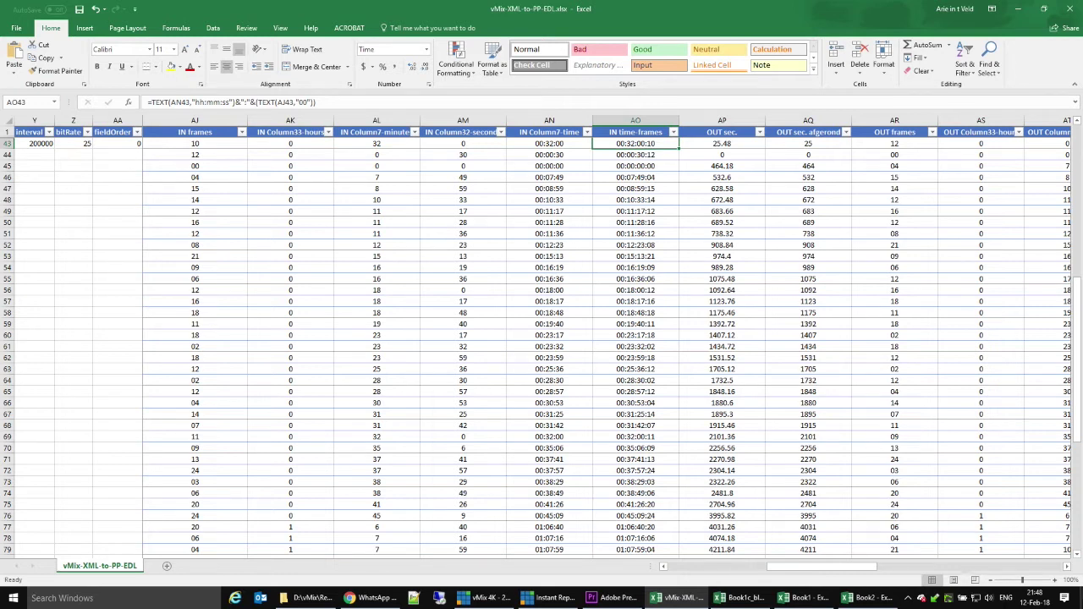
Step: Examine the combined EDL text formula of Column1 in cells AZ43 through AZ45
click(1068, 567)
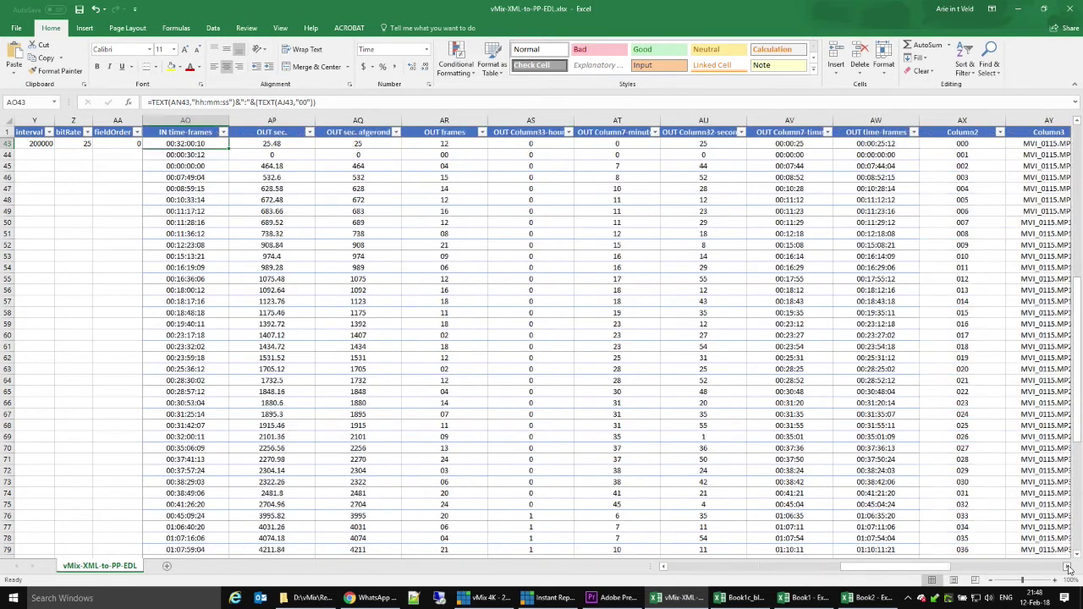
click(1068, 567)
click(1068, 567)
click(1068, 567)
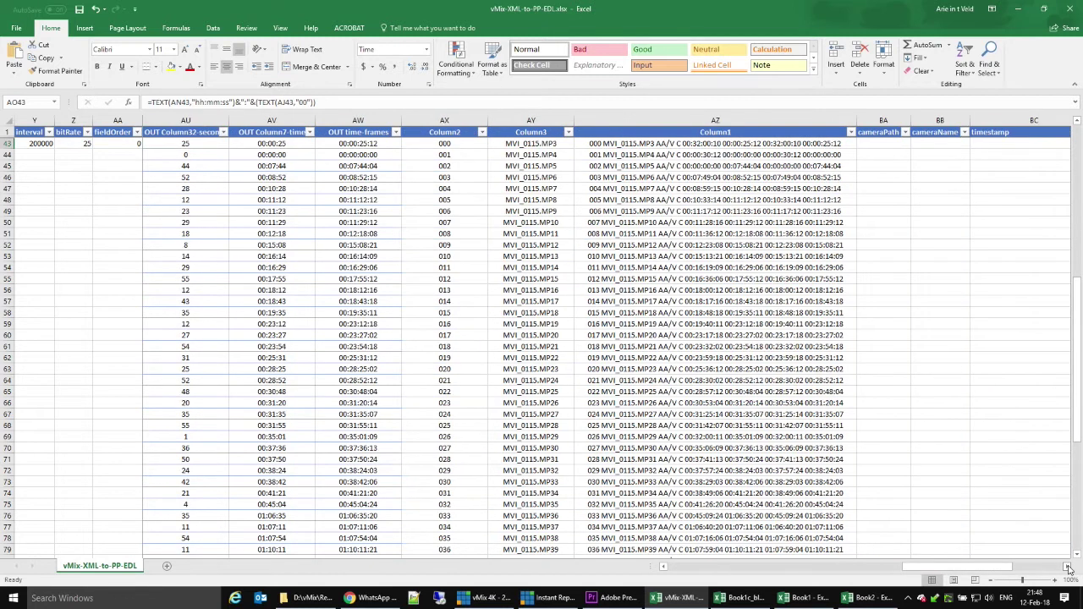
click(1068, 568)
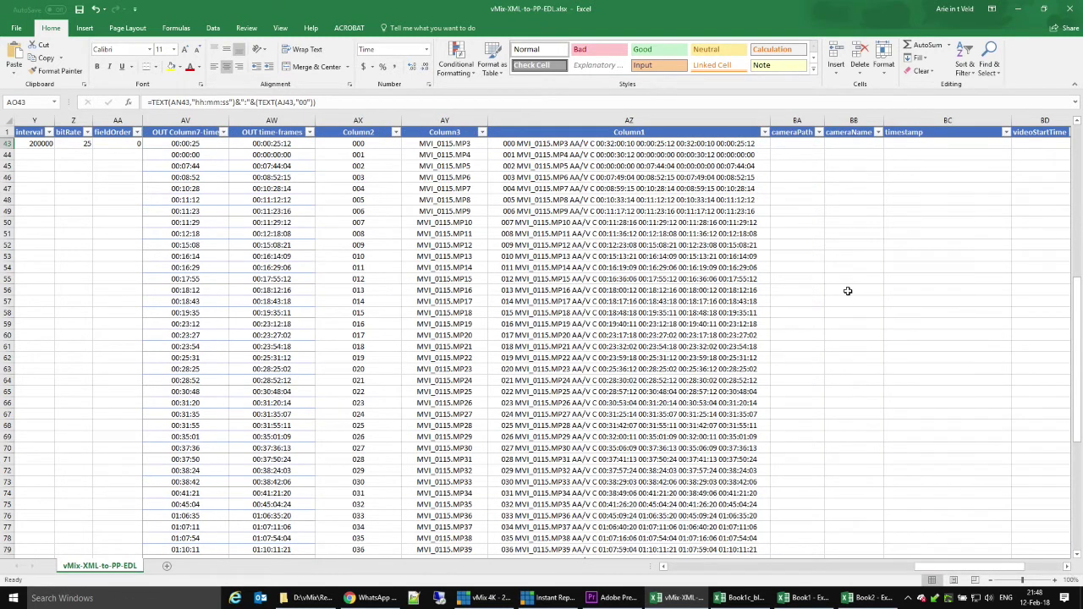
click(627, 143)
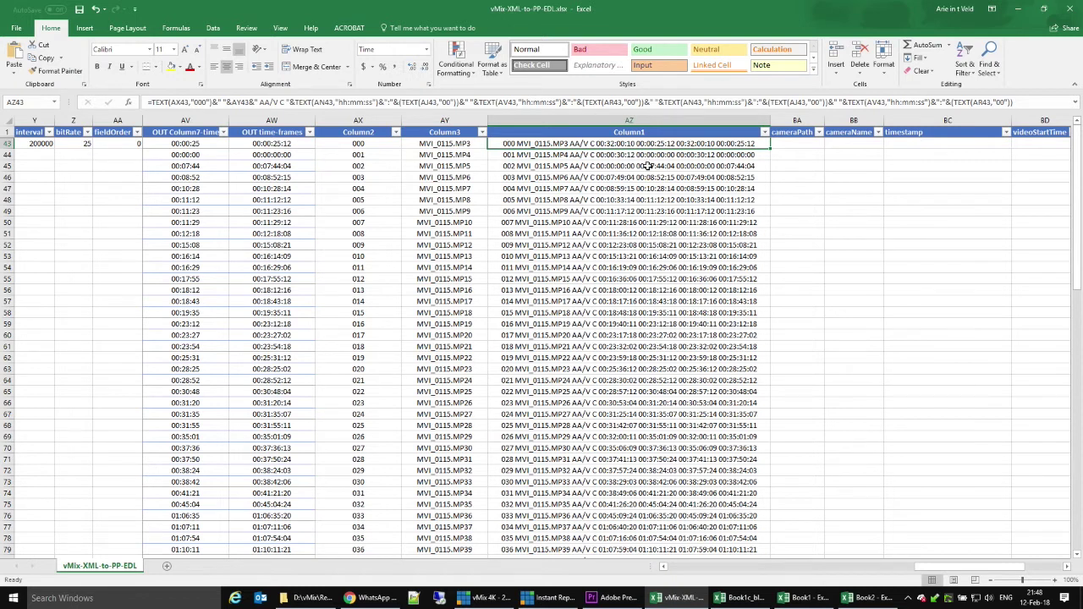
key(Down)
key(Down)
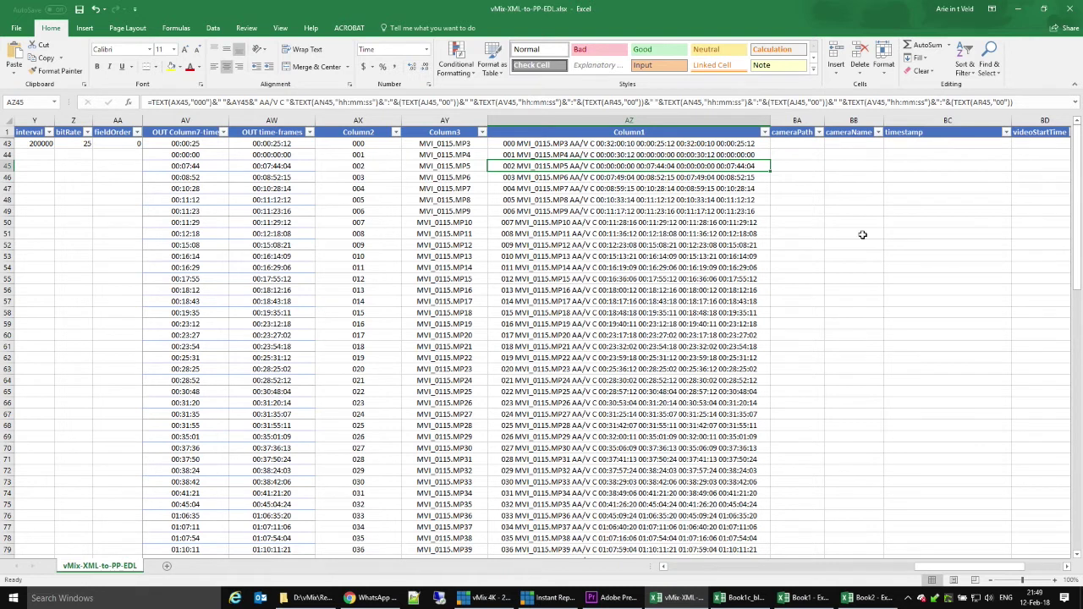
Step: Copy the EDL lines of Column1 from cell AZ45 through AZ100, excluding the last event with a zero OUT time
key(shift+Down)
key(shift+Down)
key(shift+Down)
key(shift+Down)
key(shift+Down)
key(shift+Down)
key(shift+Down)
key(shift+Down)
key(shift+Down)
key(shift+Down)
key(shift+Down)
key(shift+Down)
key(shift+Down)
key(shift+Down)
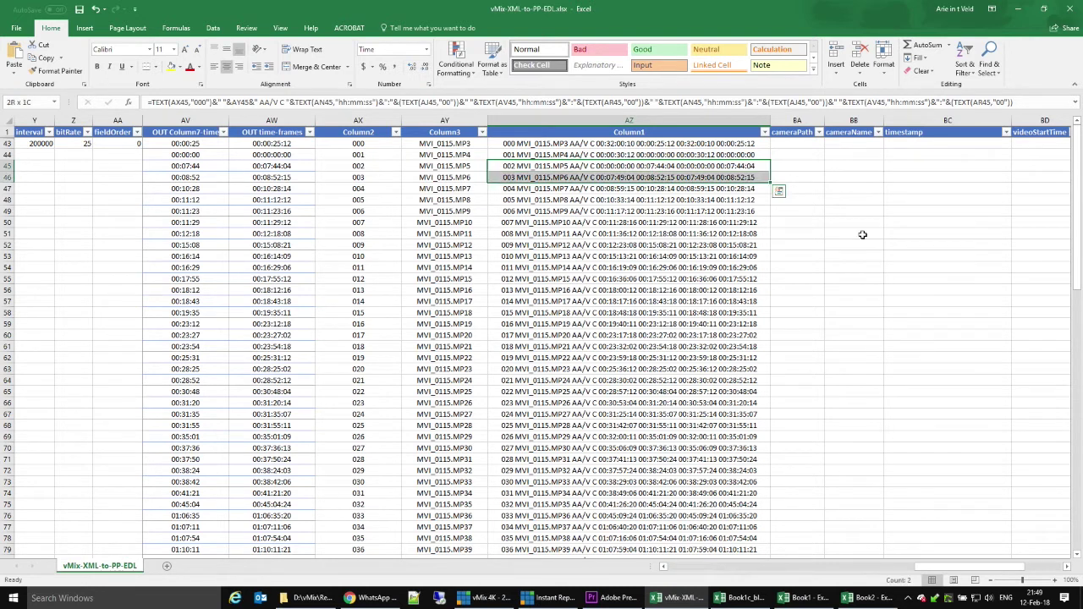
key(shift+Down)
key(shift+Down)
key(shift+Down)
key(shift+Down)
key(shift+Down)
key(shift+Down)
key(shift+Down)
key(shift+Down)
key(shift+Down)
key(shift+Down)
key(shift+Down)
key(shift+Down)
key(shift+Down)
key(shift+Down)
key(shift+Down)
key(shift+Down)
key(shift+Down)
key(shift+Down)
key(shift+Down)
key(shift+Down)
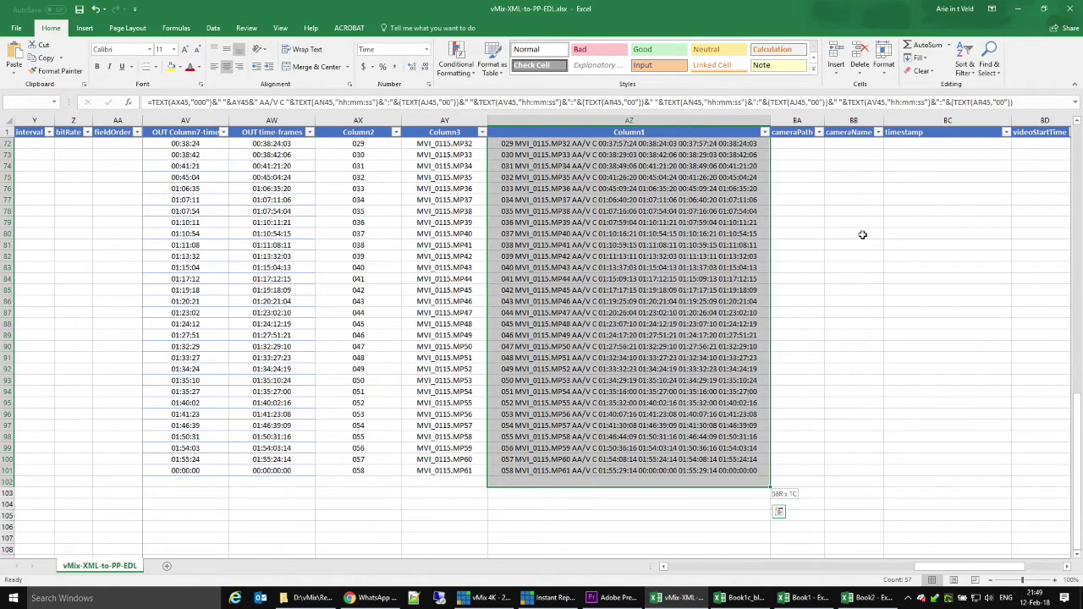
key(shift+Up)
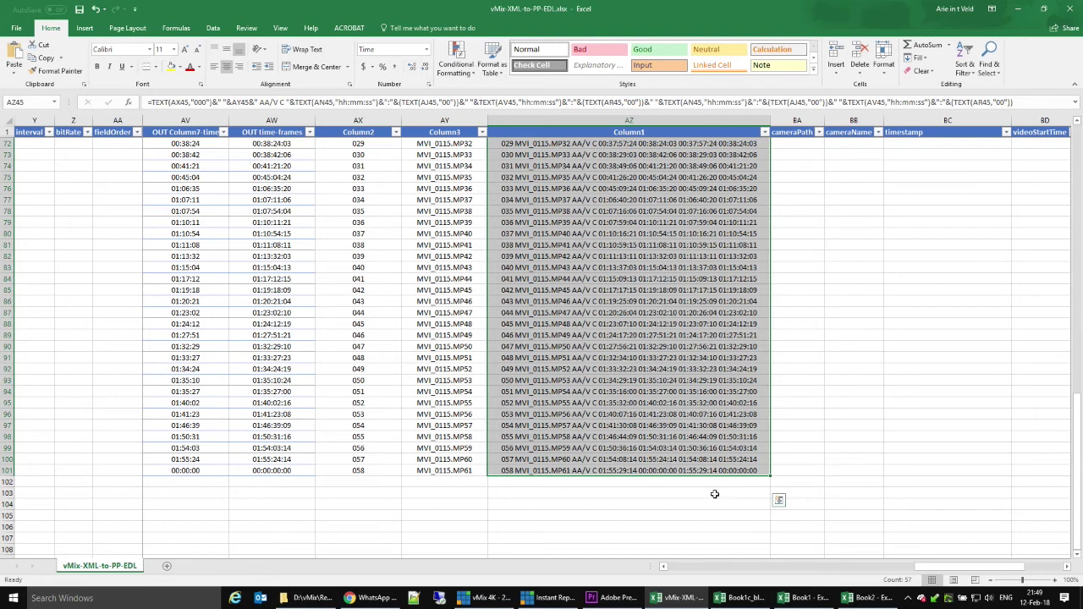
key(shift+Up)
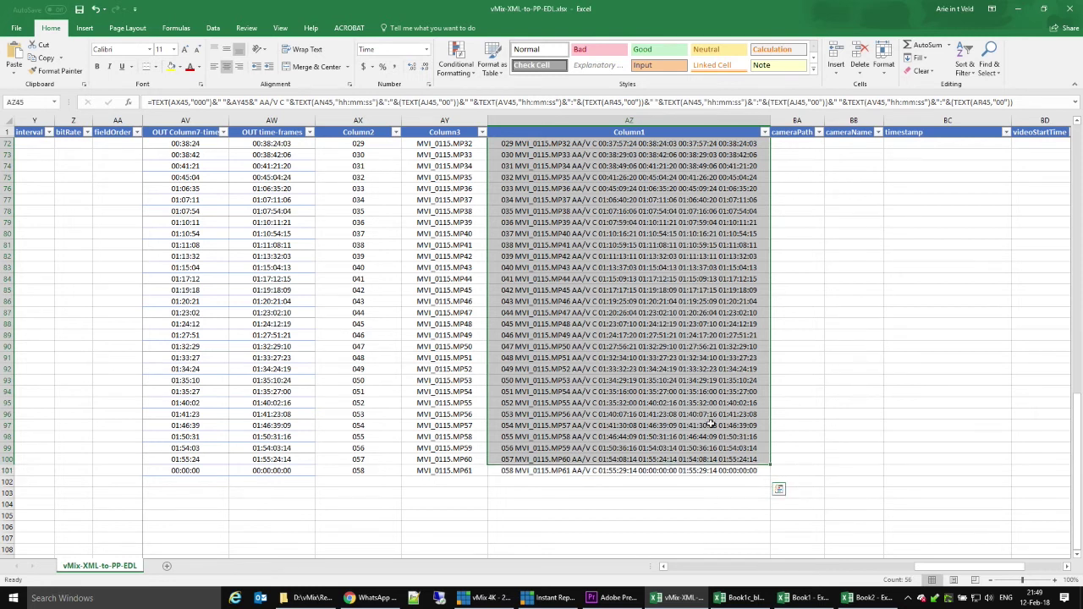
key(ctrl+c)
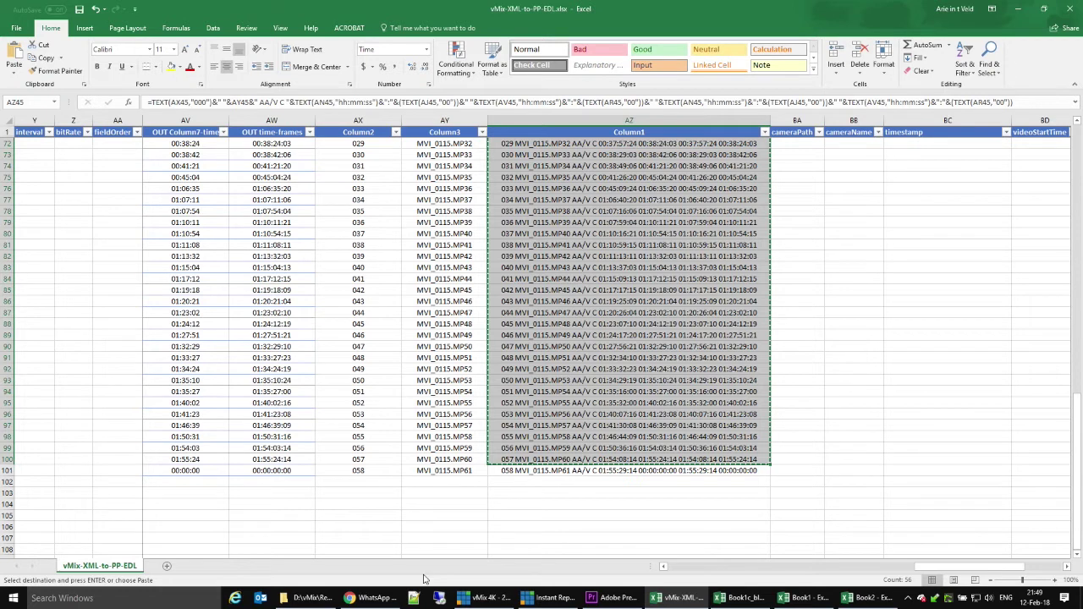
Step: Switch to Notepad++ and paste the copied EDL lines at line 4 of test5_gaten_audio-en-video.edl, below the title and FCM header
click(414, 598)
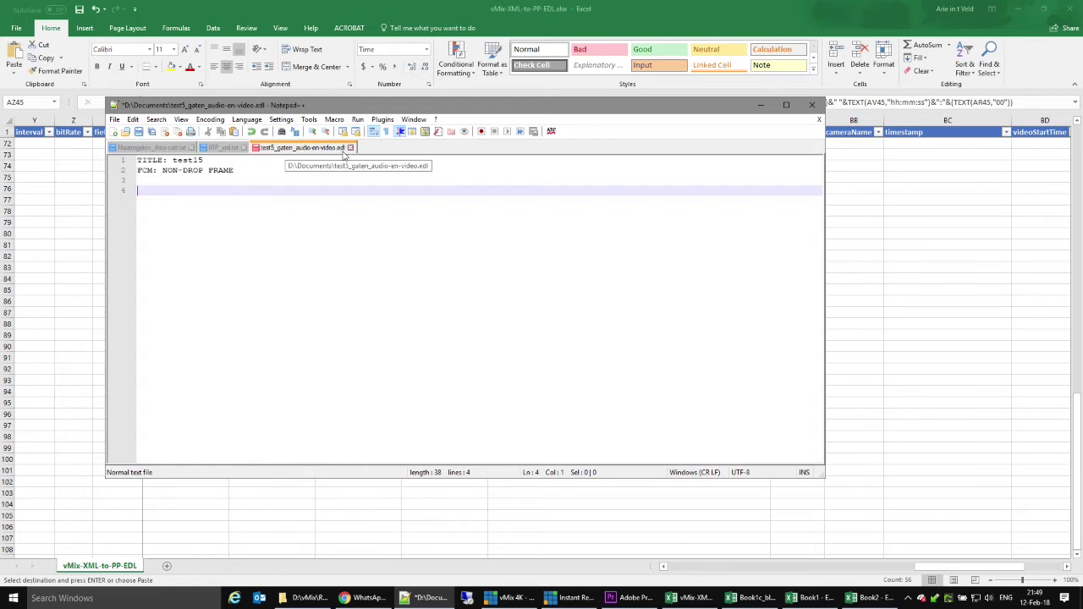
drag(174, 160, 204, 161)
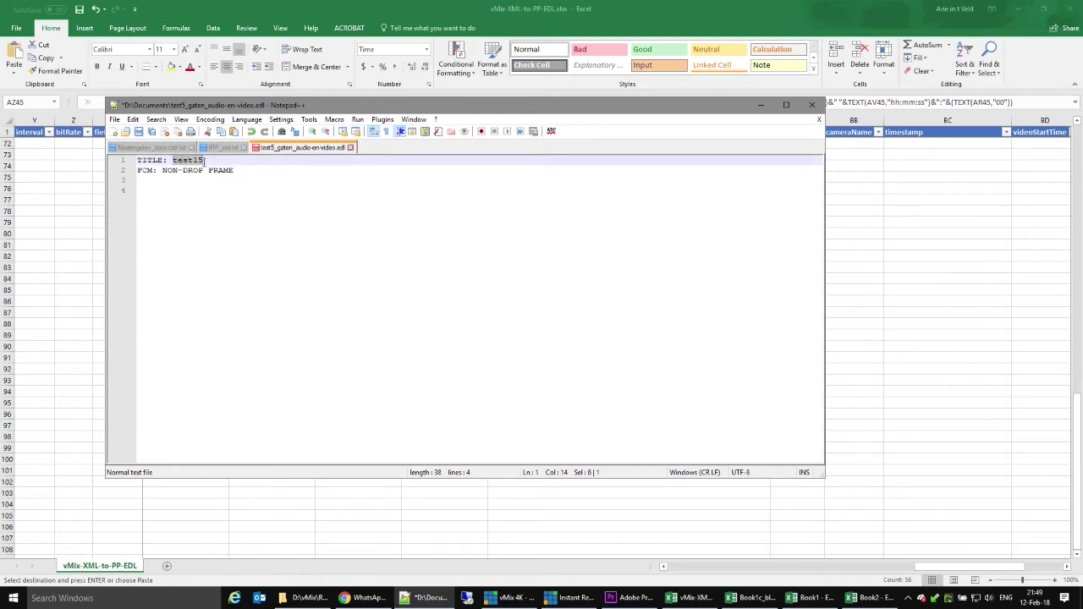
click(208, 170)
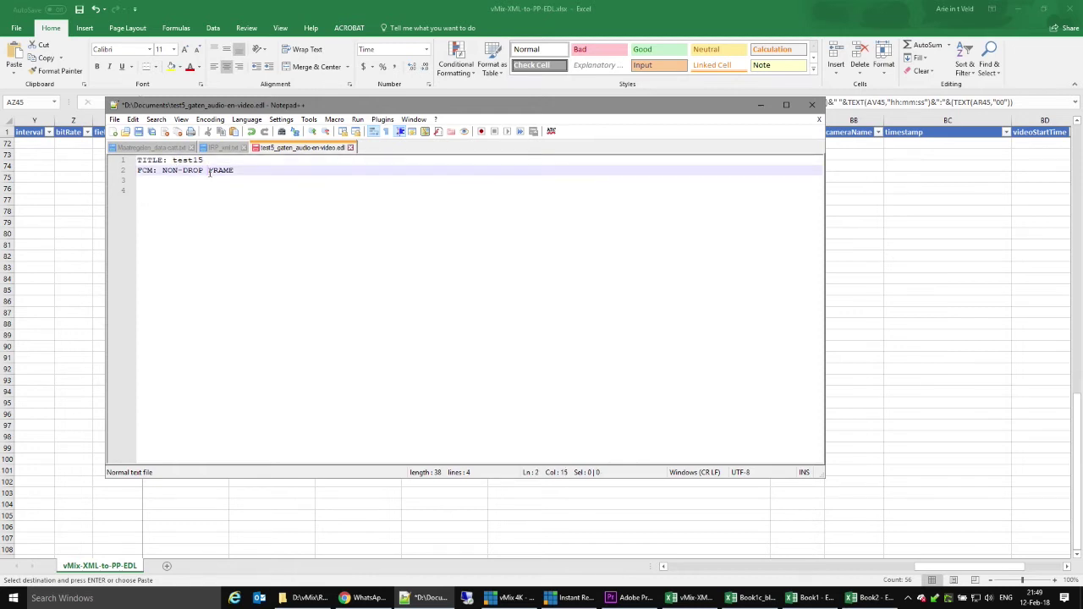
click(158, 182)
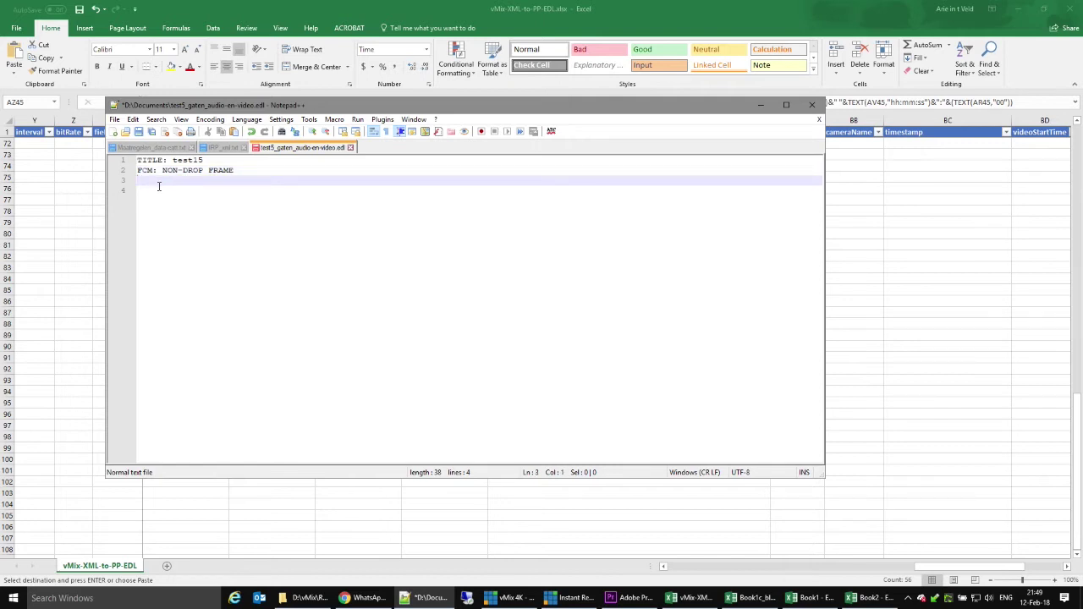
click(175, 192)
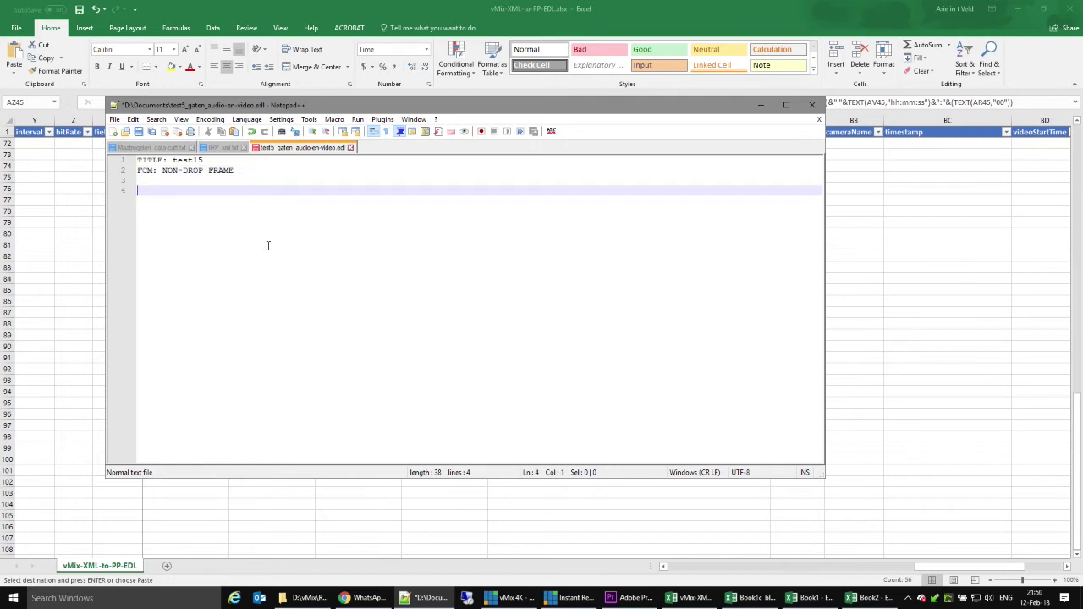
key(ctrl+v)
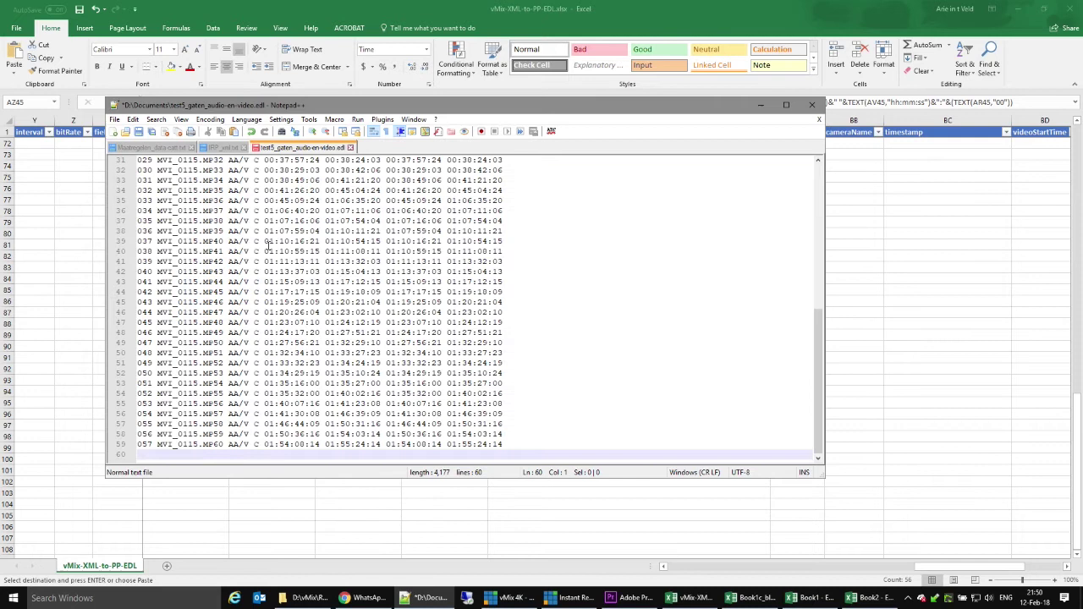
scroll(267, 244, up, 10)
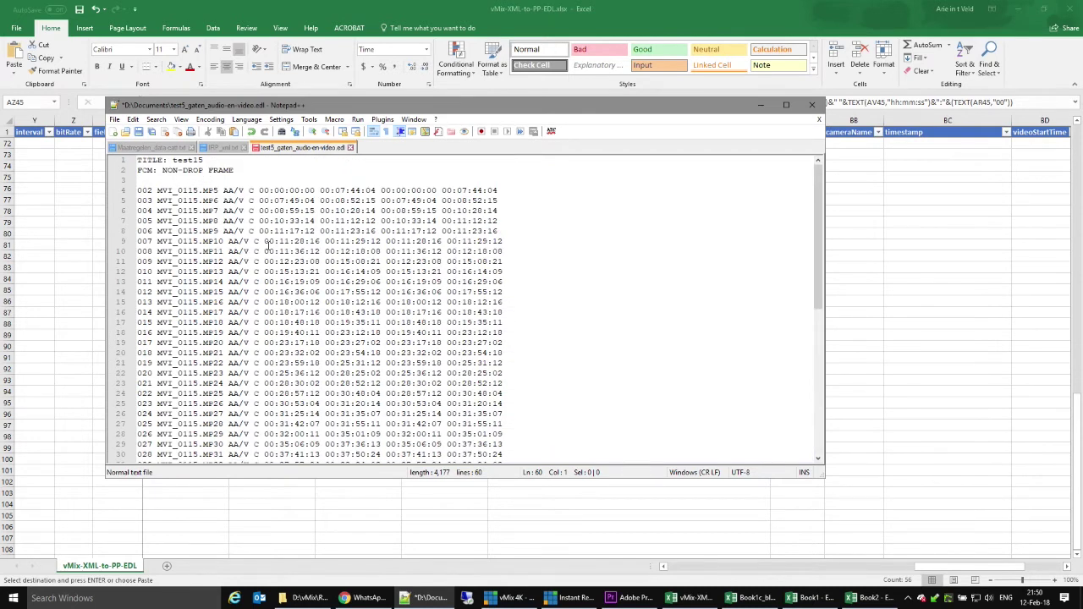
Step: Review the copied Column1 lines in Excel and compare them with the Events 1 list in the vMix Instant Replay Controller
key(alt+Tab)
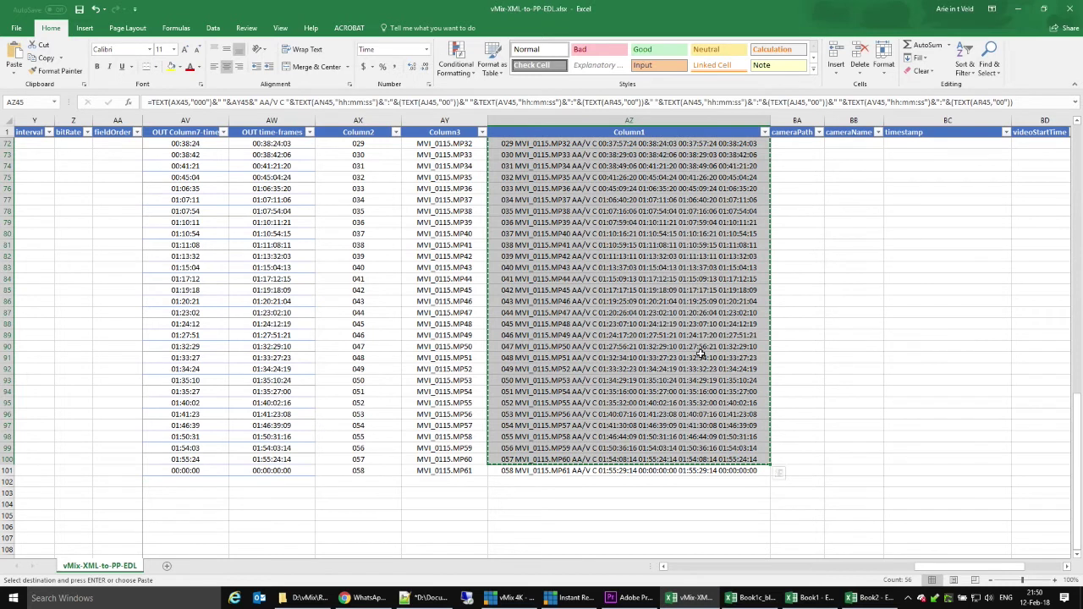
scroll(700, 354, up, 10)
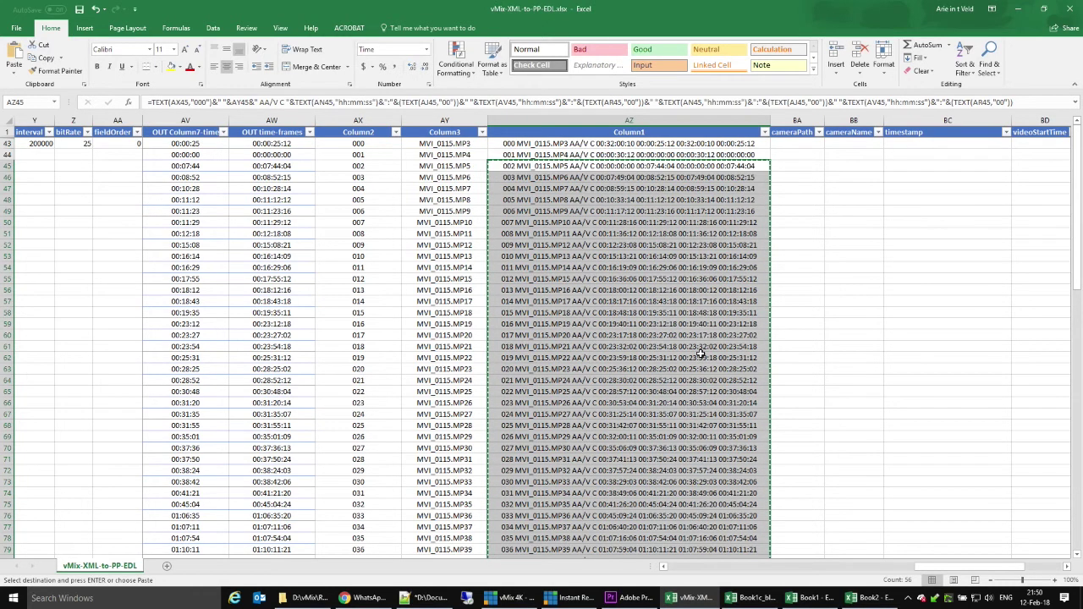
scroll(700, 353, down, 12)
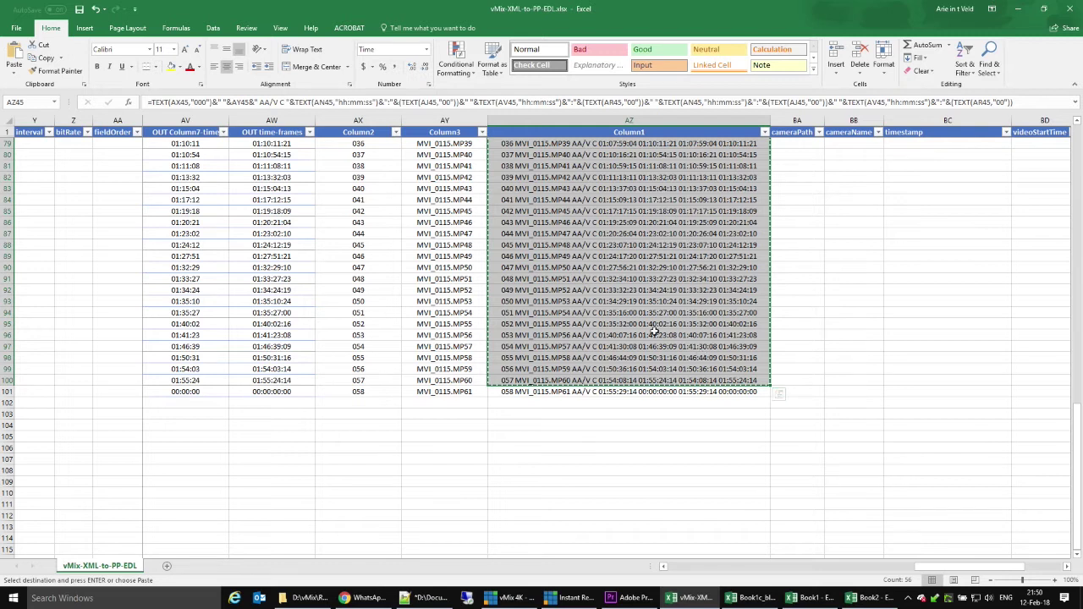
scroll(653, 330, up, 12)
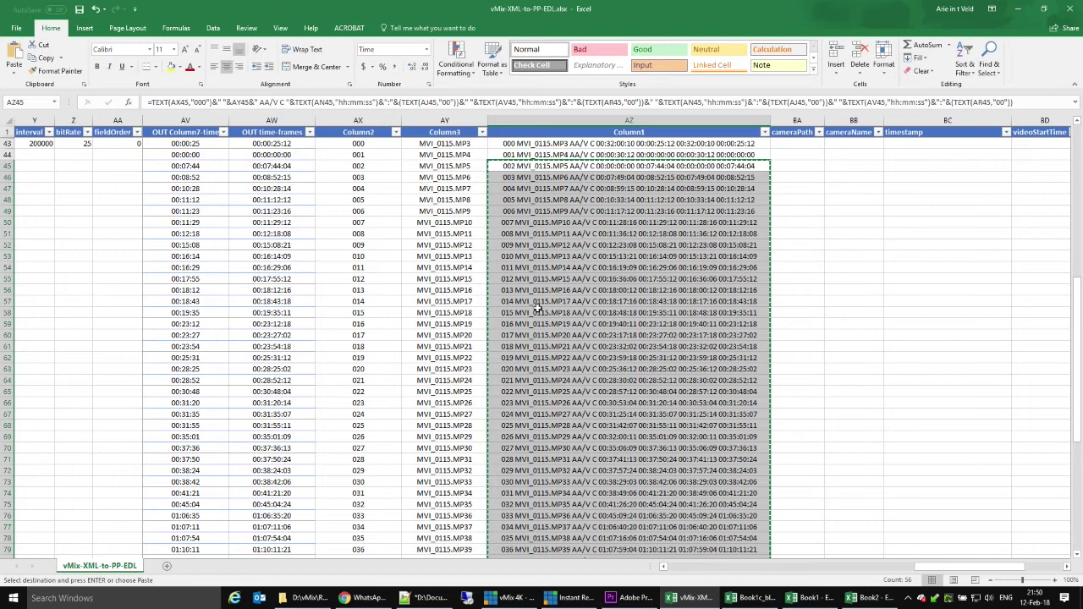
scroll(536, 307, down, 6)
scroll(536, 309, down, 5)
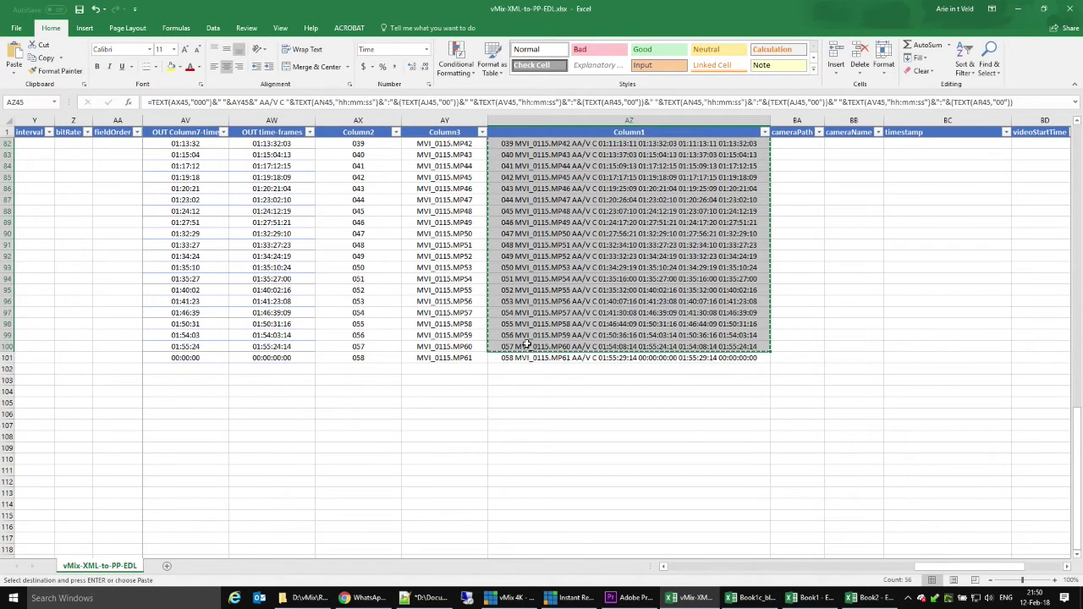
scroll(526, 345, up, 11)
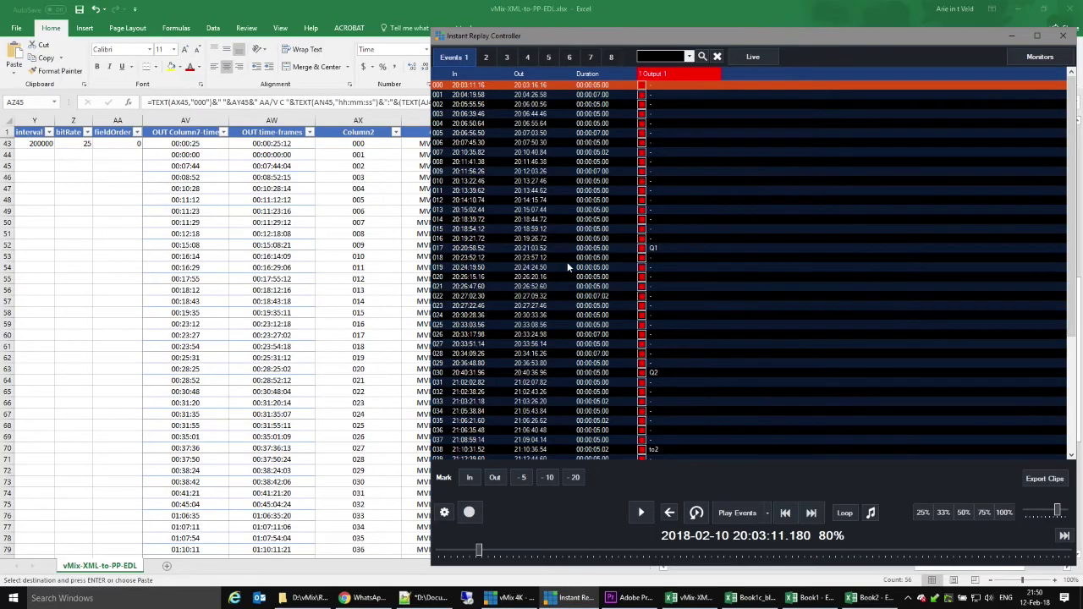
scroll(486, 291, down, 6)
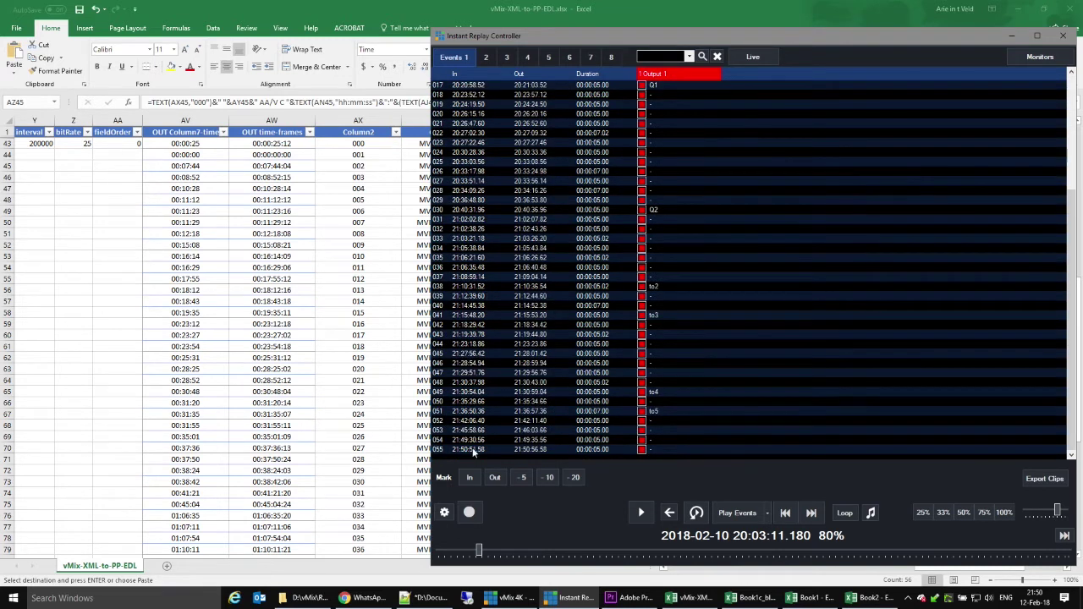
Step: Back in Notepad++, replace everything below the FCM: NON-DROP FRAME header with the EDL lines copied from the workbook
key(alt+Tab)
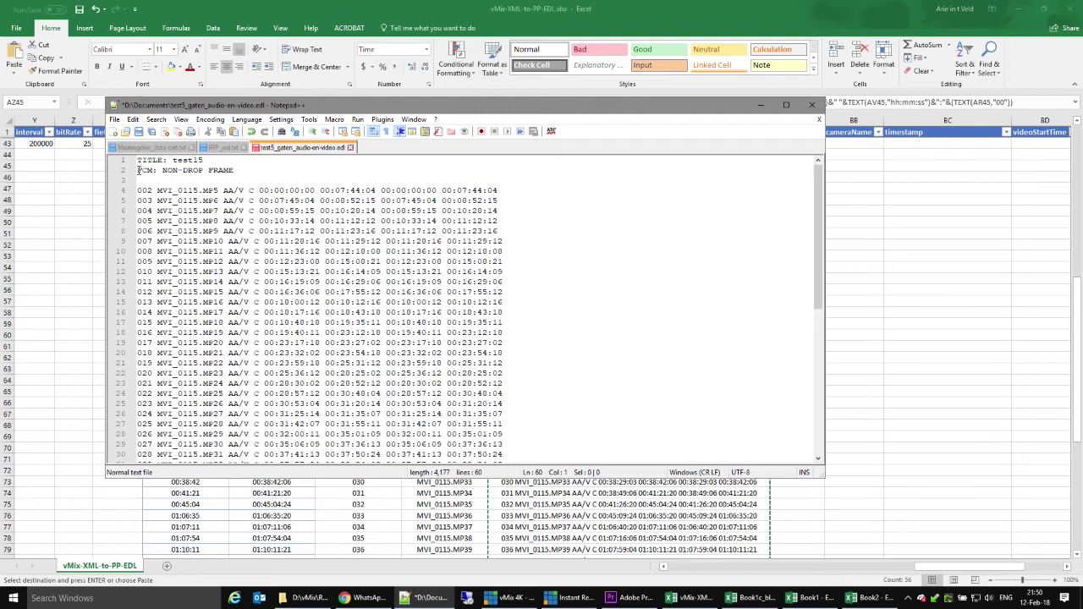
drag(137, 170, 256, 168)
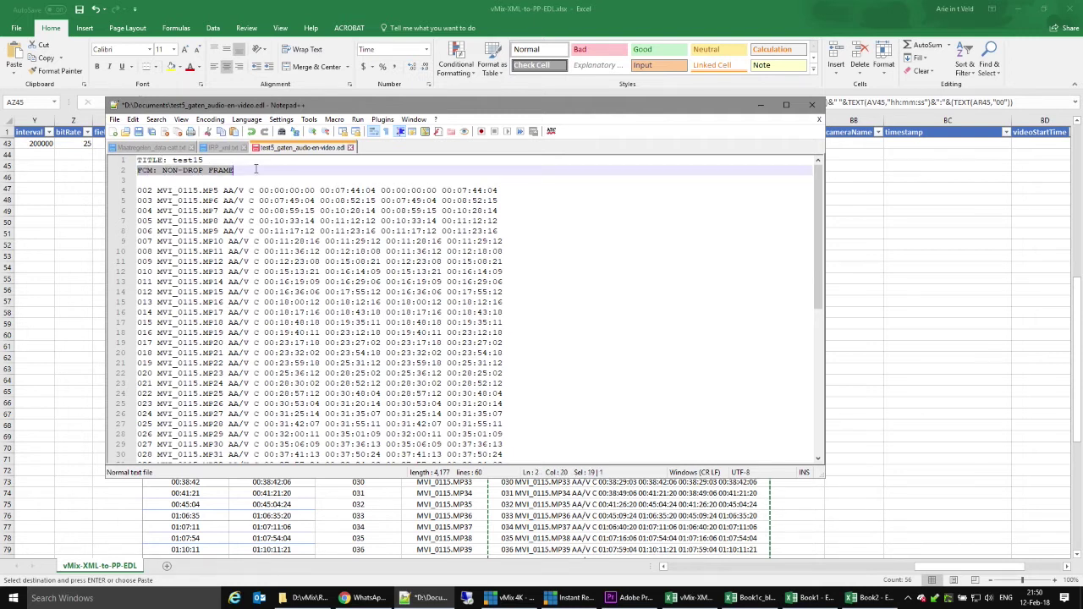
click(259, 176)
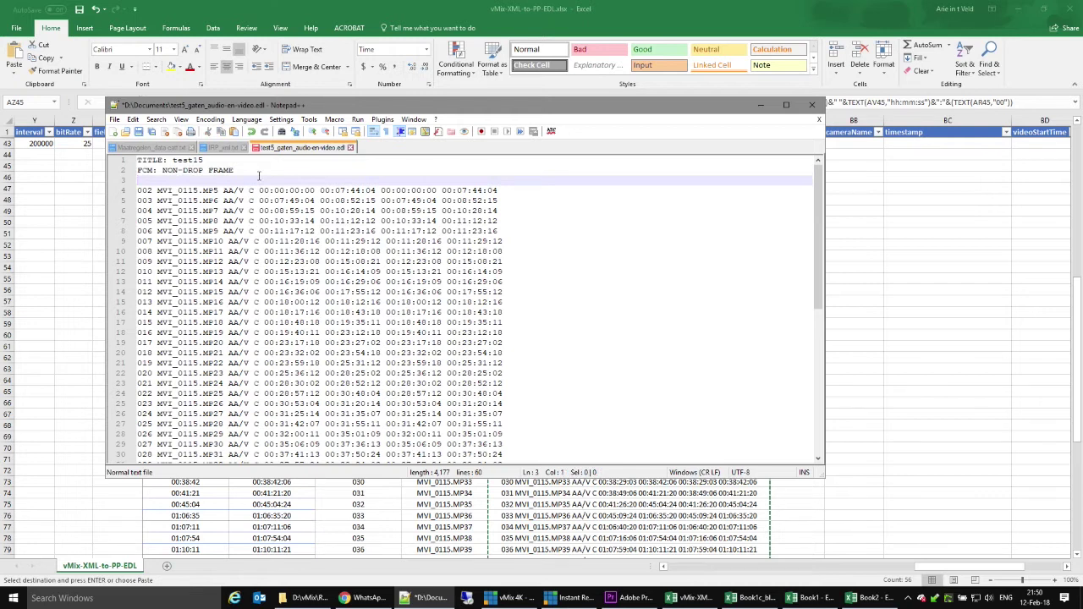
key(Down)
key(ctrl+shift+End)
key(Delete)
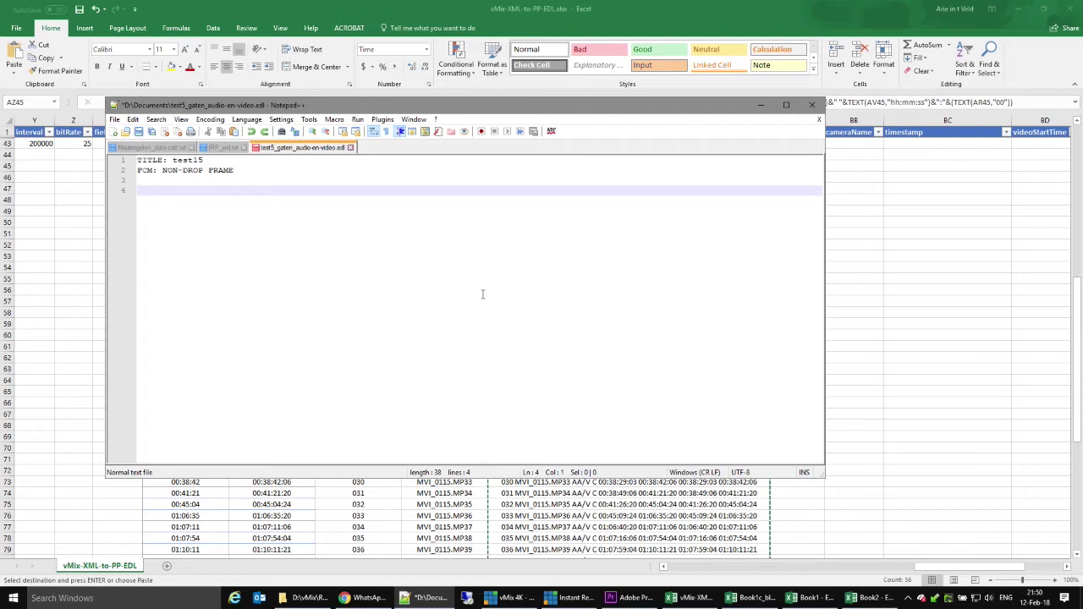
key(ctrl+v)
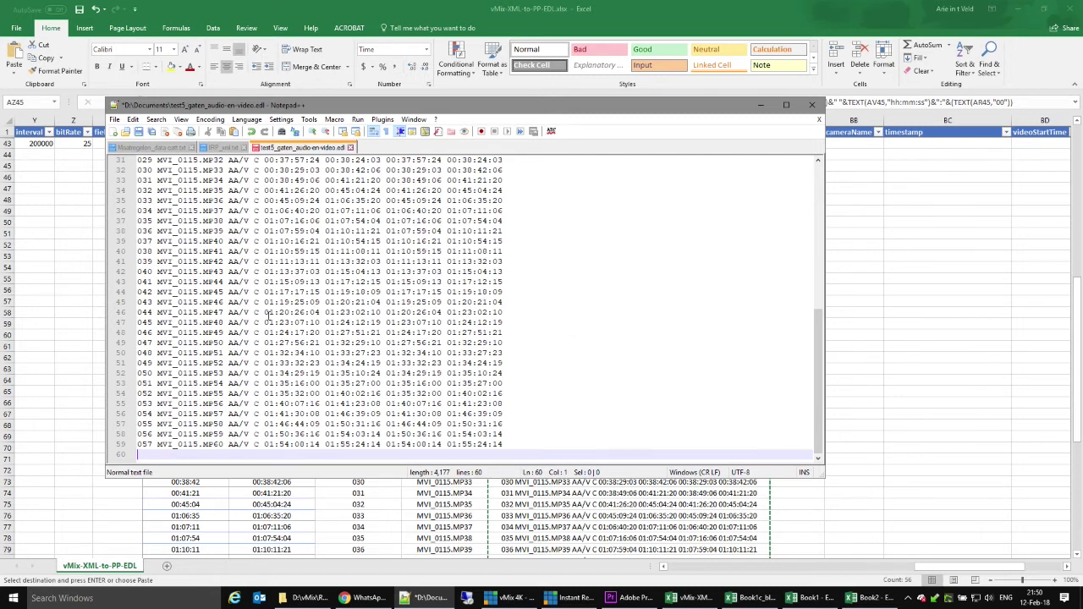
Step: Save the EDL file under the new name test6_gaten_audio-en-video.edl
click(114, 119)
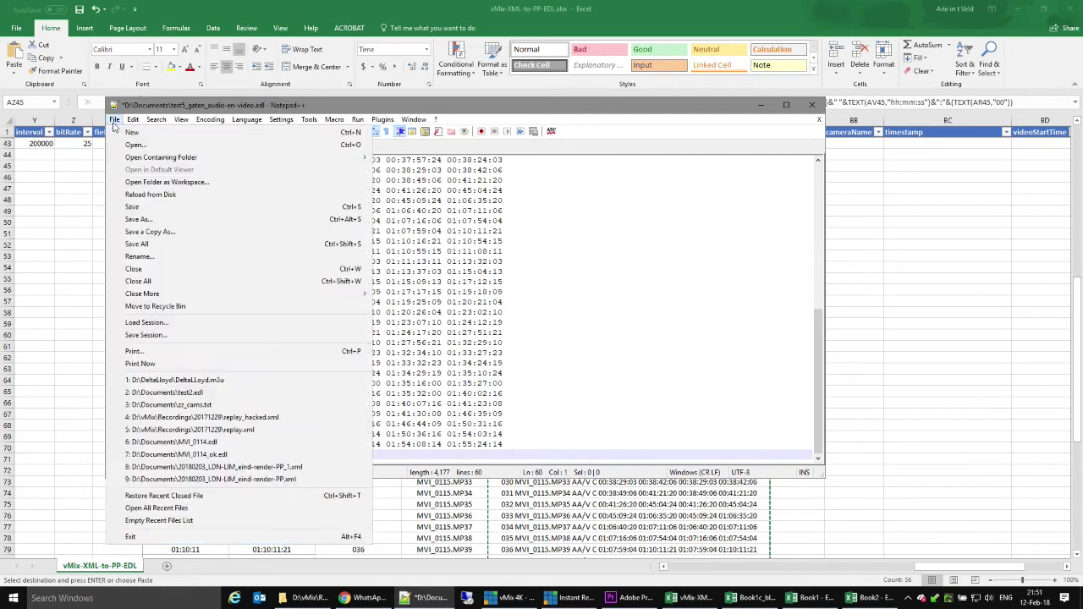
click(137, 219)
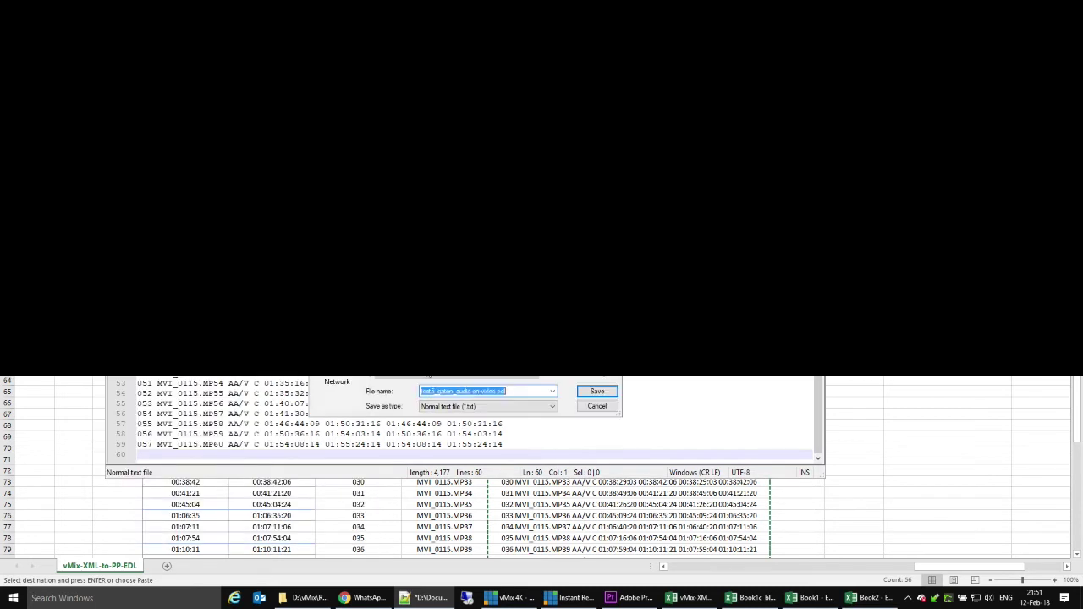
click(434, 393)
key(BackSpace)
text(8)
key(Return)
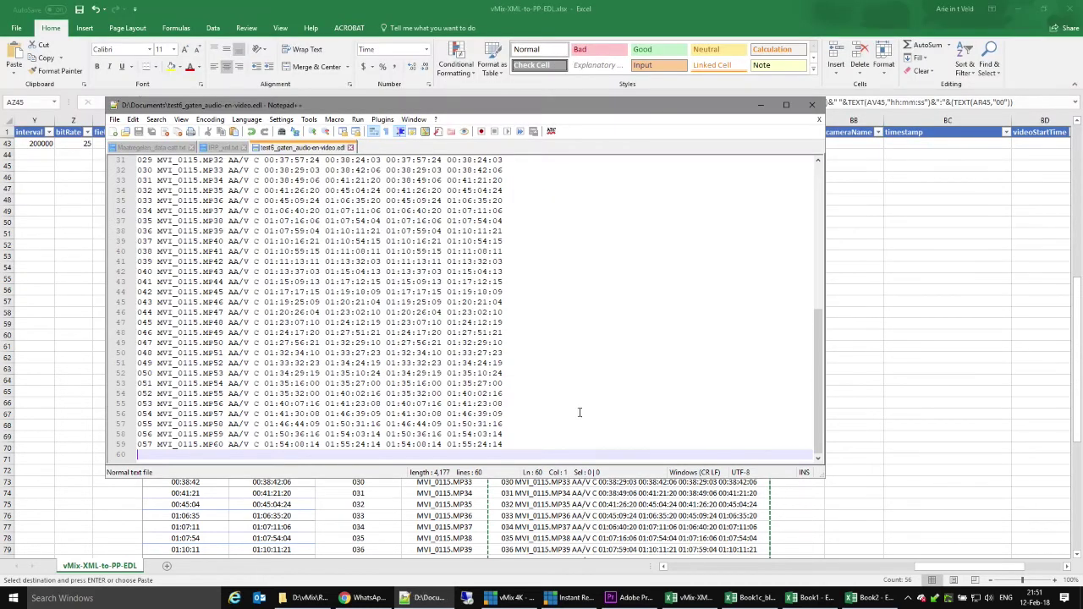
scroll(580, 412, up, 10)
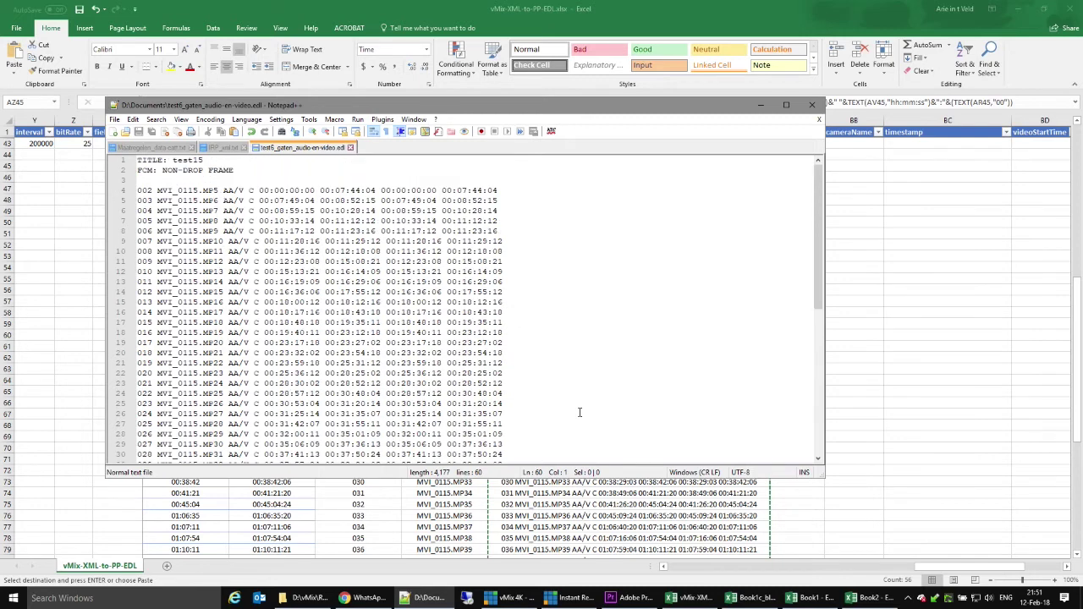
Step: Switch to Premiere Pro and create a new project named vMix-test in D:\Premiere
key(alt+Tab)
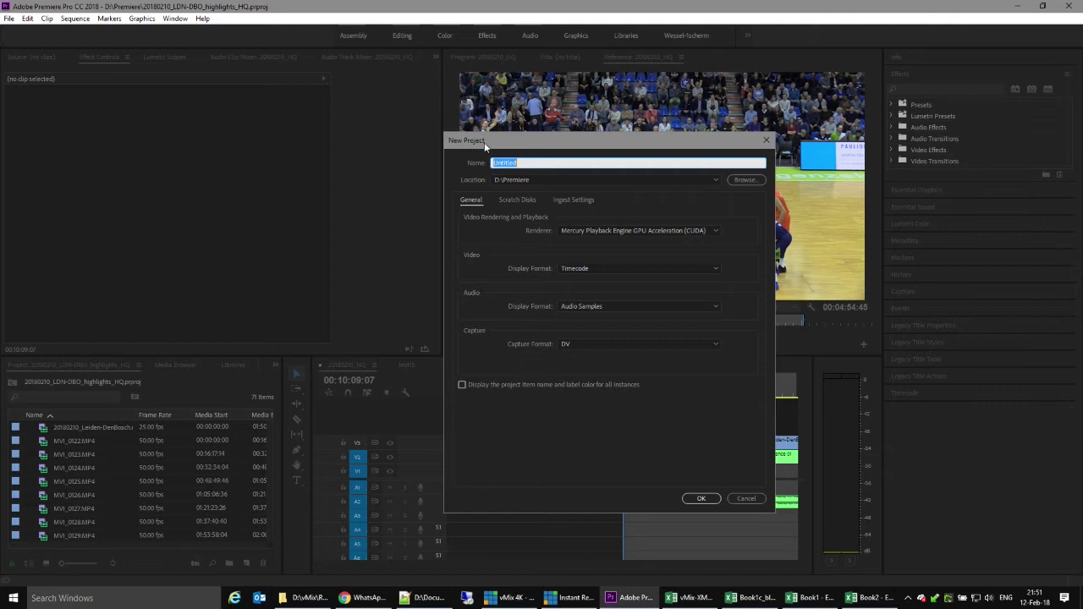
text(vMix-test)
click(700, 498)
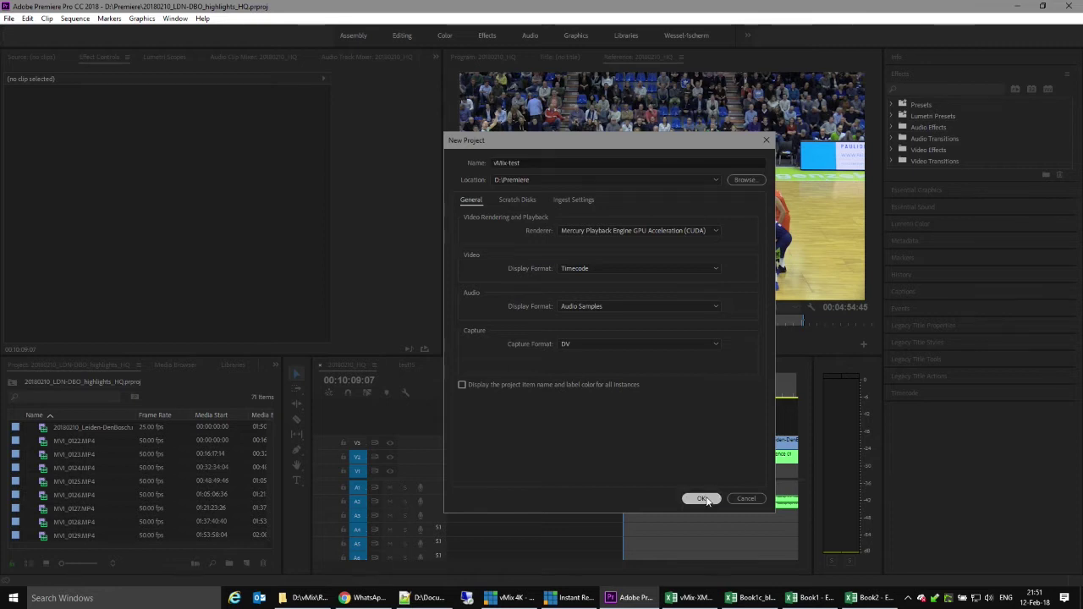
Step: Float the Project panel as a separate window and open the folder G:\DCIM\117_0210 on the CANON drive in File Explorer
drag(426, 147, 139, 109)
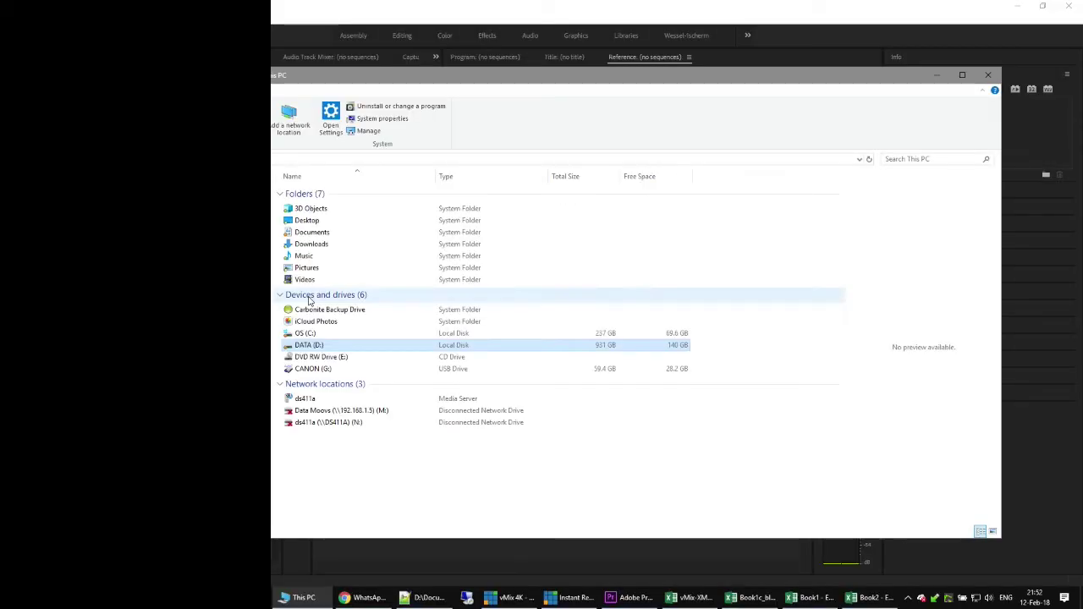
double_click(314, 367)
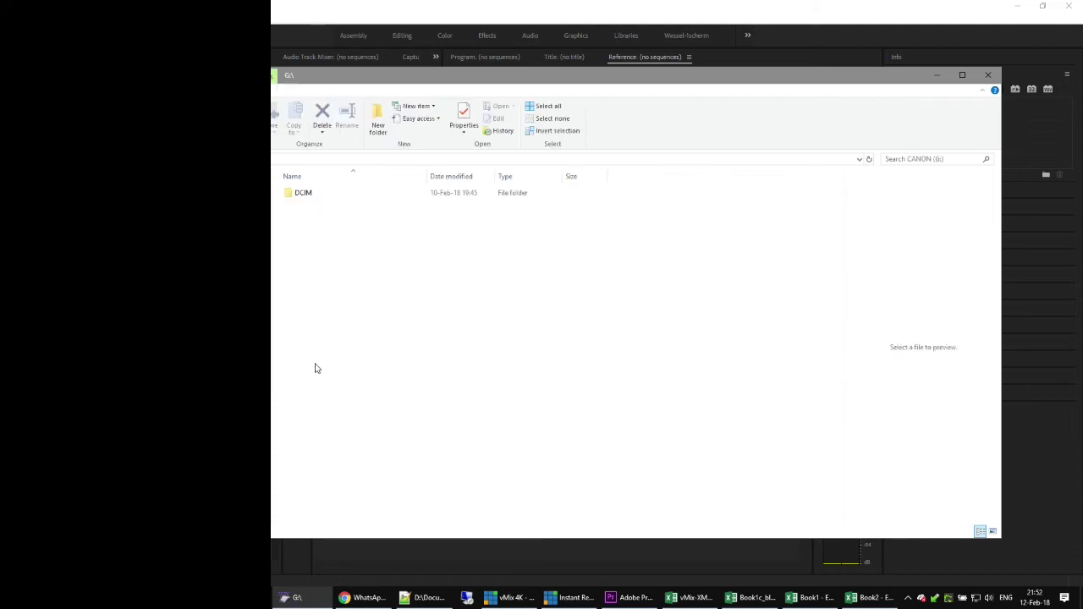
double_click(329, 196)
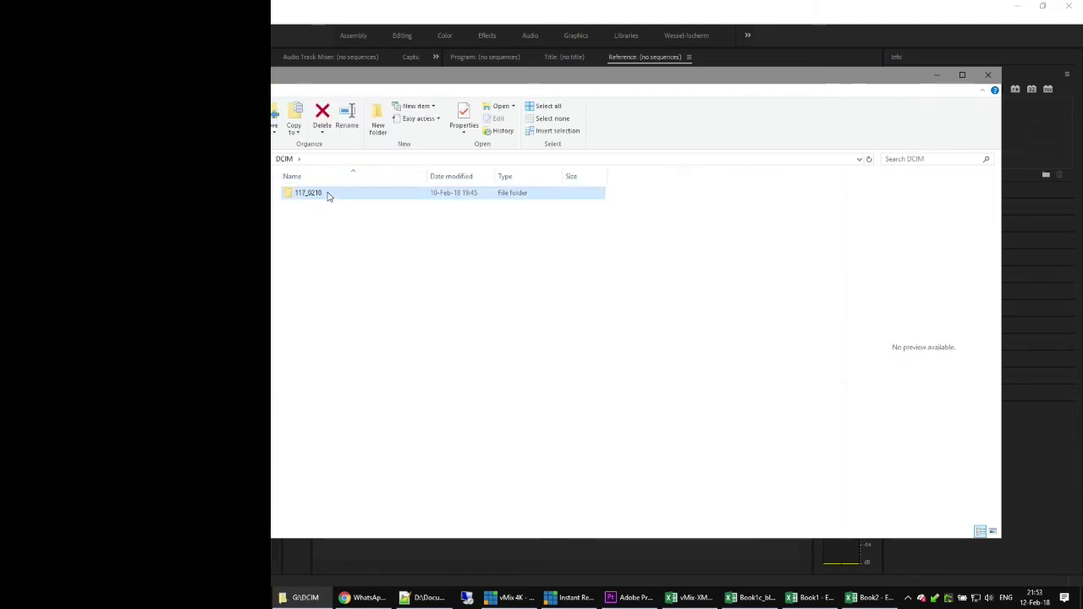
double_click(328, 195)
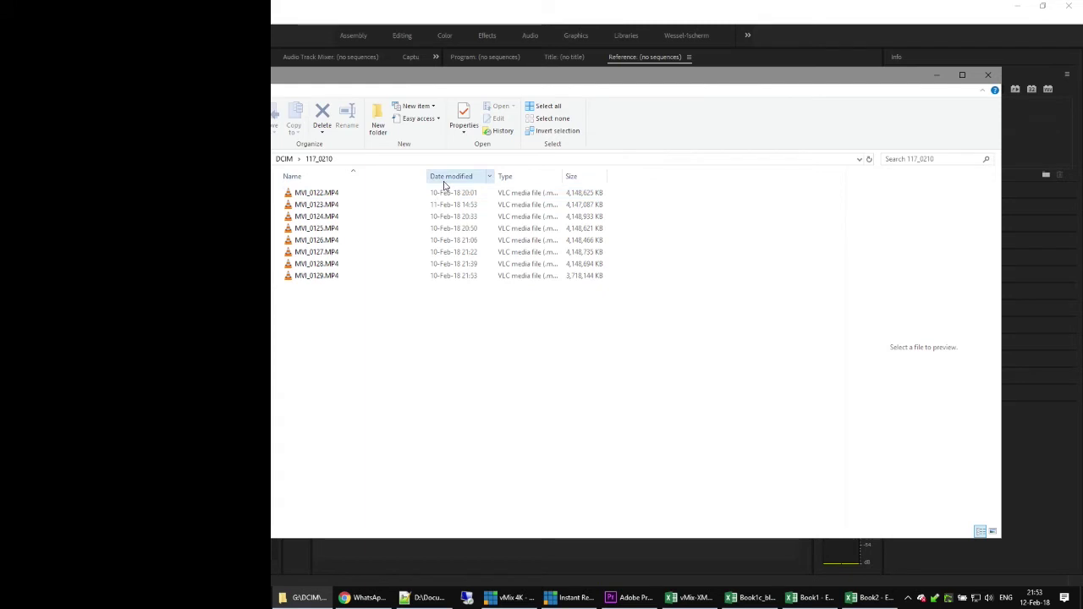
Step: Import all eight camera clips, MVI_0122.MP4 to MVI_0129.MP4, from the 117_0210 folder into the vMix-test project
click(398, 184)
click(397, 183)
click(396, 195)
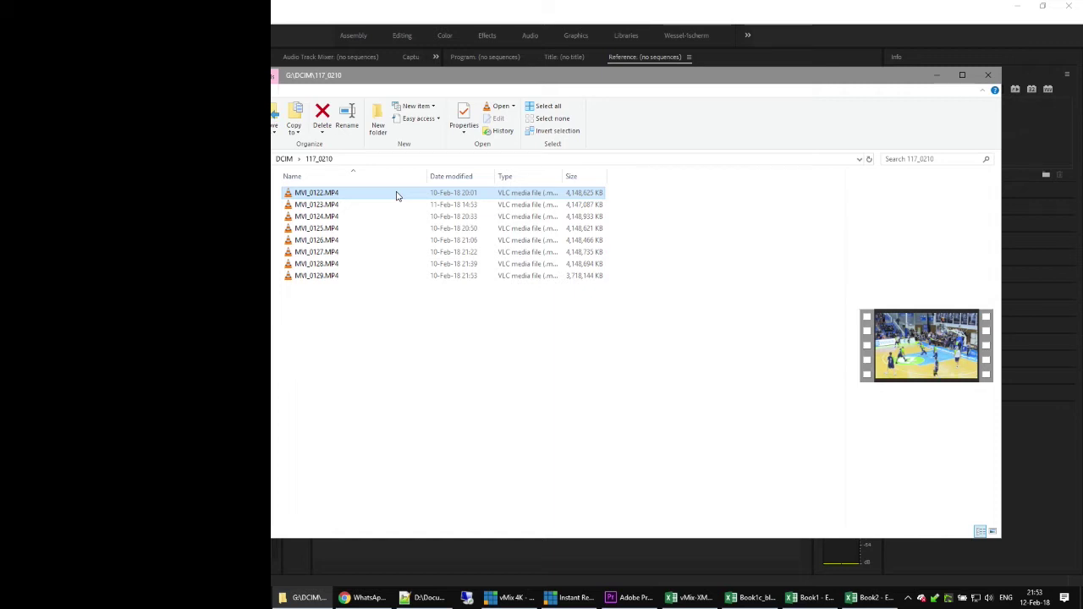
shift+click(401, 276)
drag(401, 279, 126, 248)
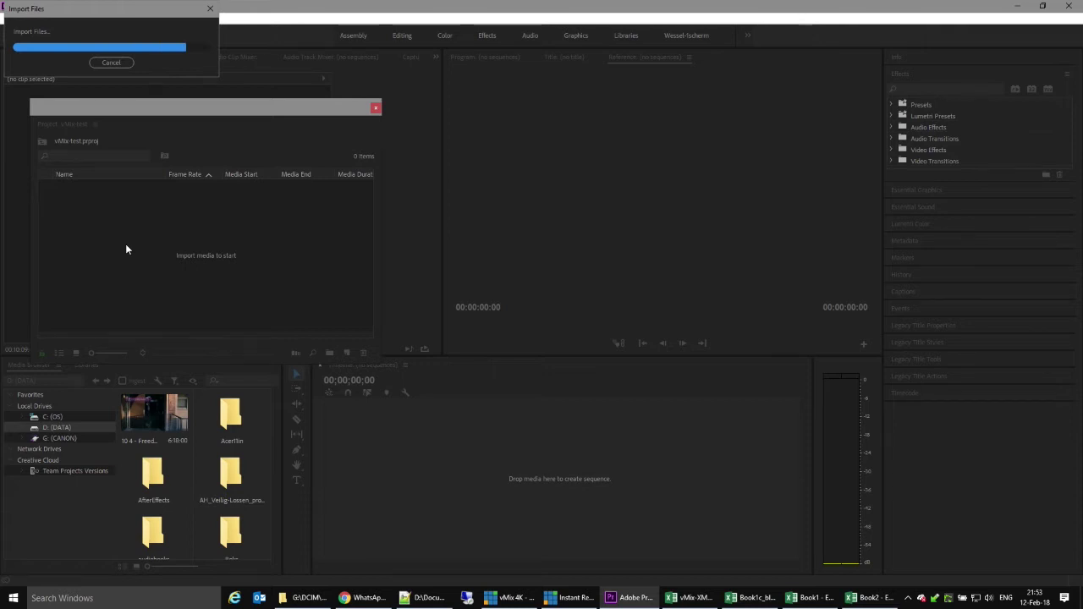
click(122, 288)
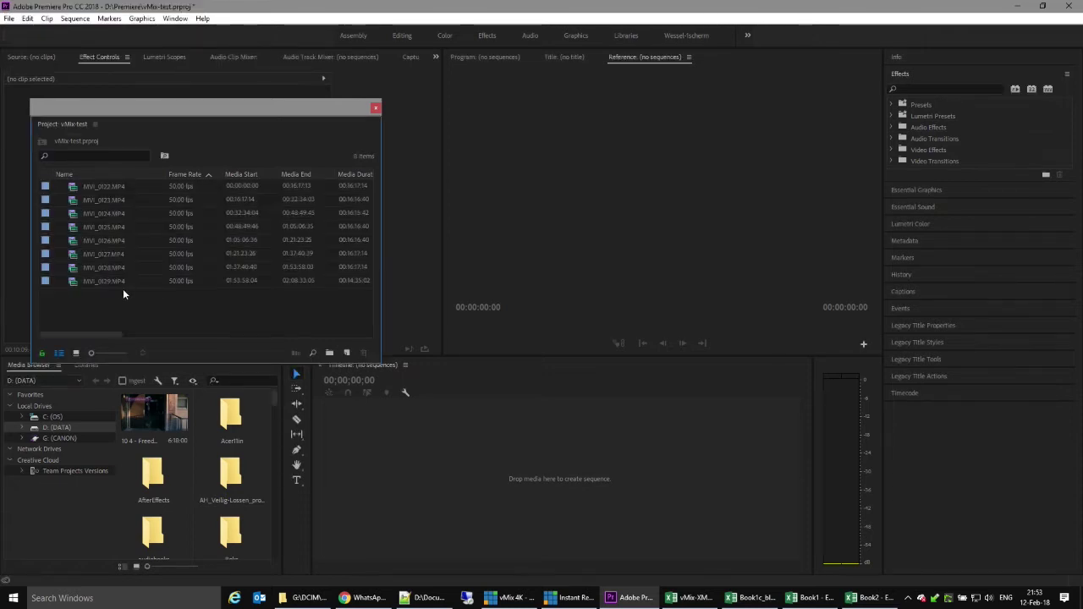
Step: Sort the project items by name in ascending order and create a new sequence from all eight clips
click(110, 174)
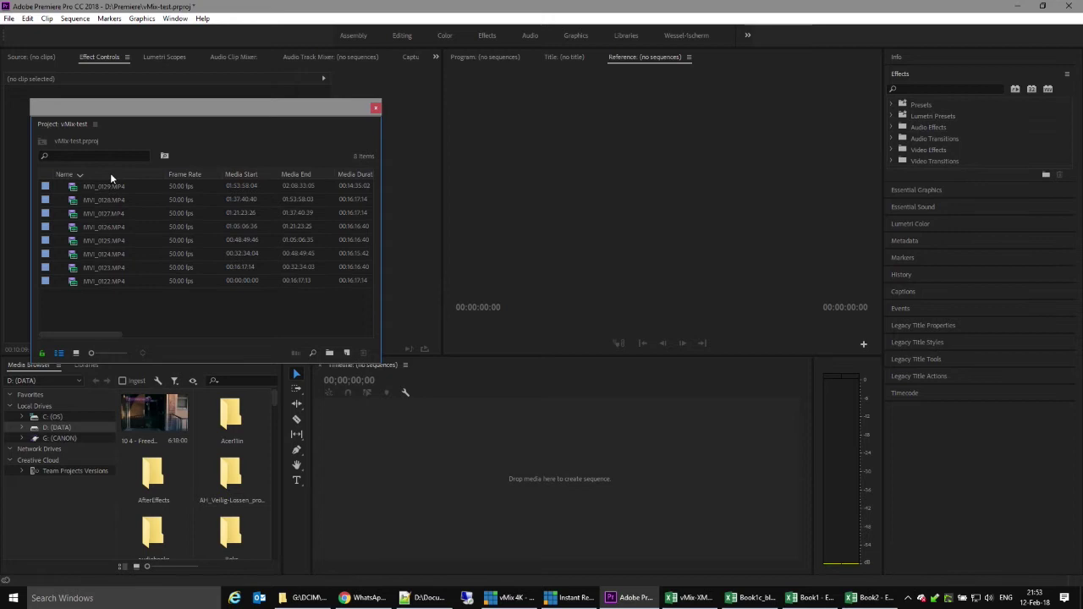
click(110, 184)
shift+click(105, 280)
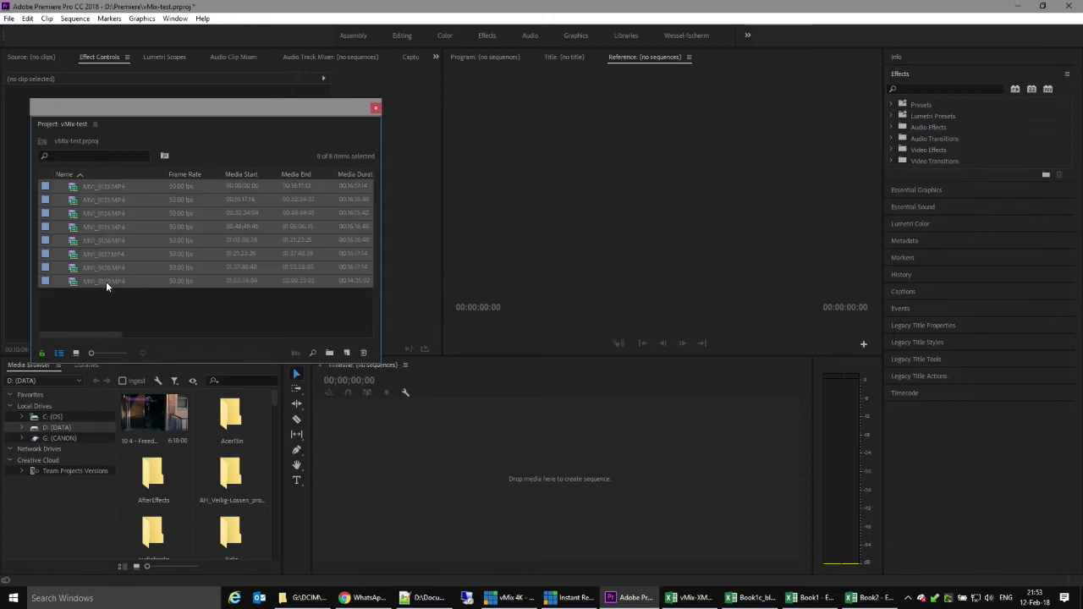
right_click(106, 283)
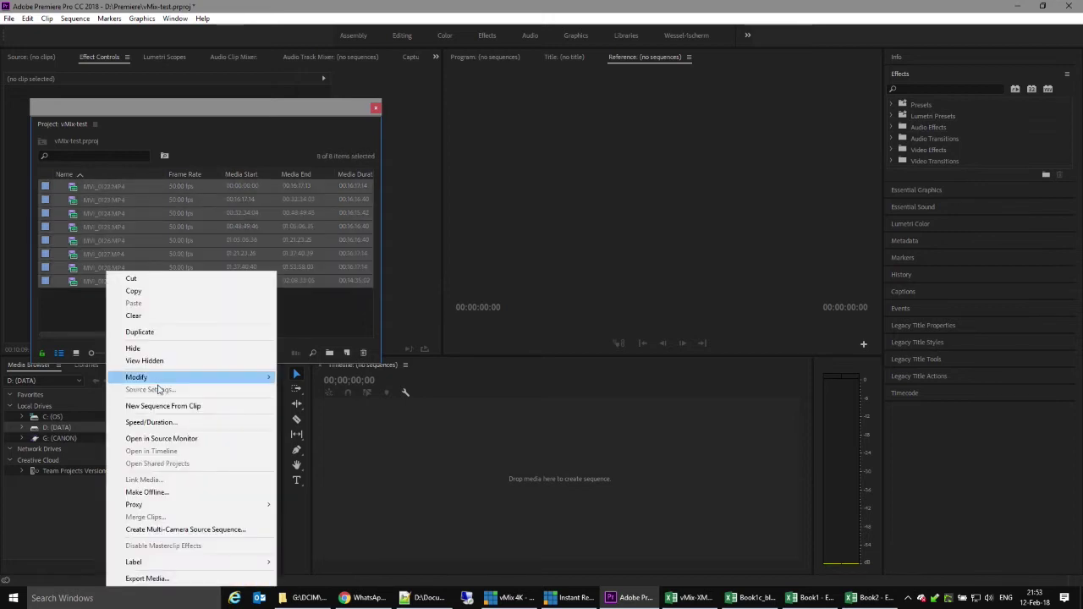
click(176, 407)
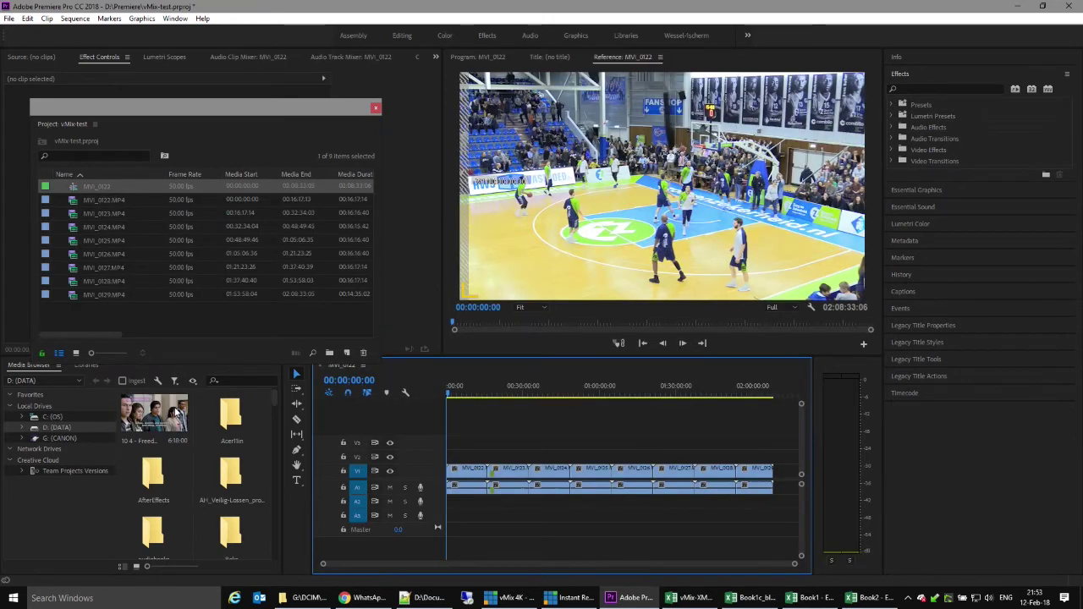
Step: Check the timebase and display format in the new sequence's settings without changing anything
click(76, 18)
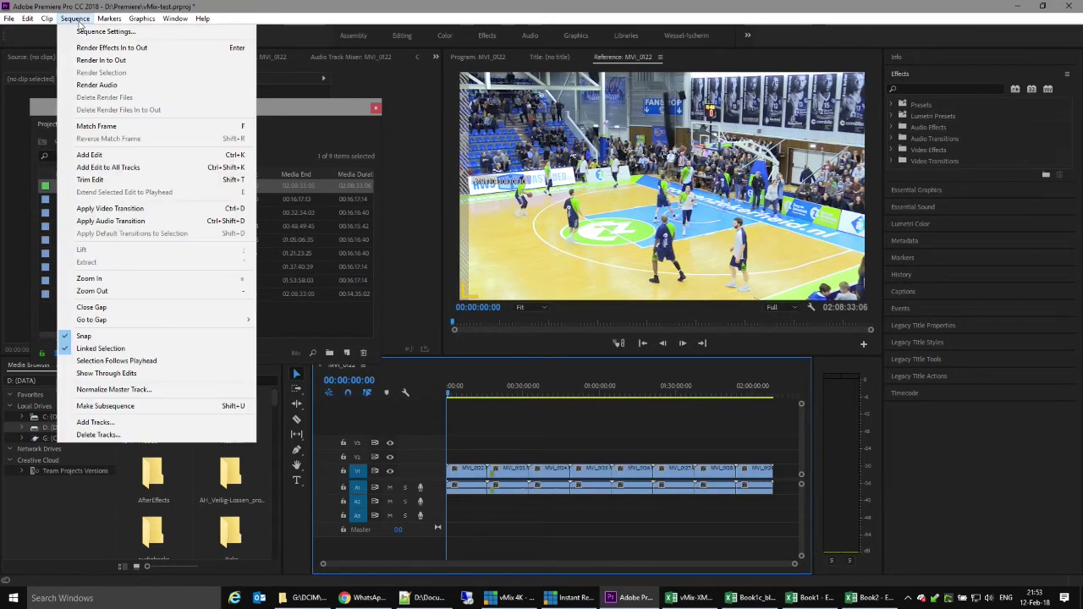
click(95, 36)
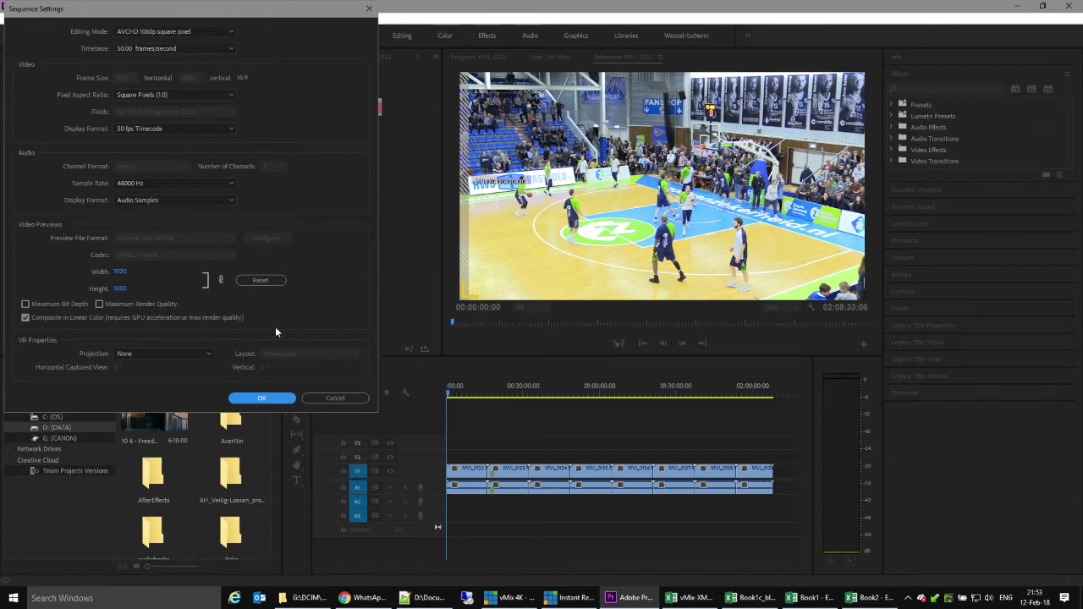
click(351, 402)
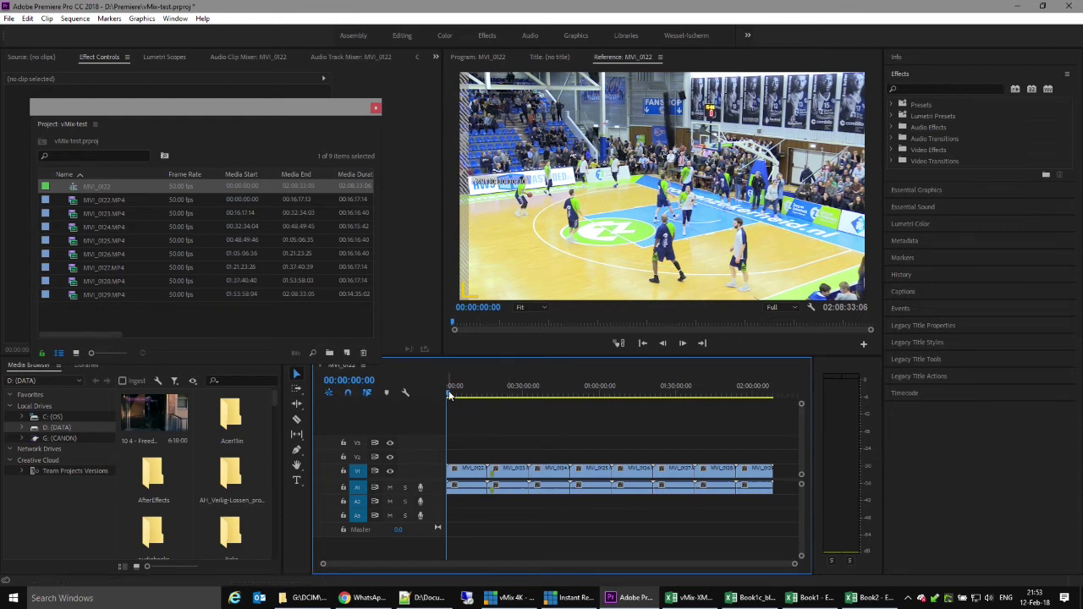
Step: Nest all video clips on track V1 of the MVI_0122 sequence into one nested sequence, keeping the default name
drag(449, 395, 506, 399)
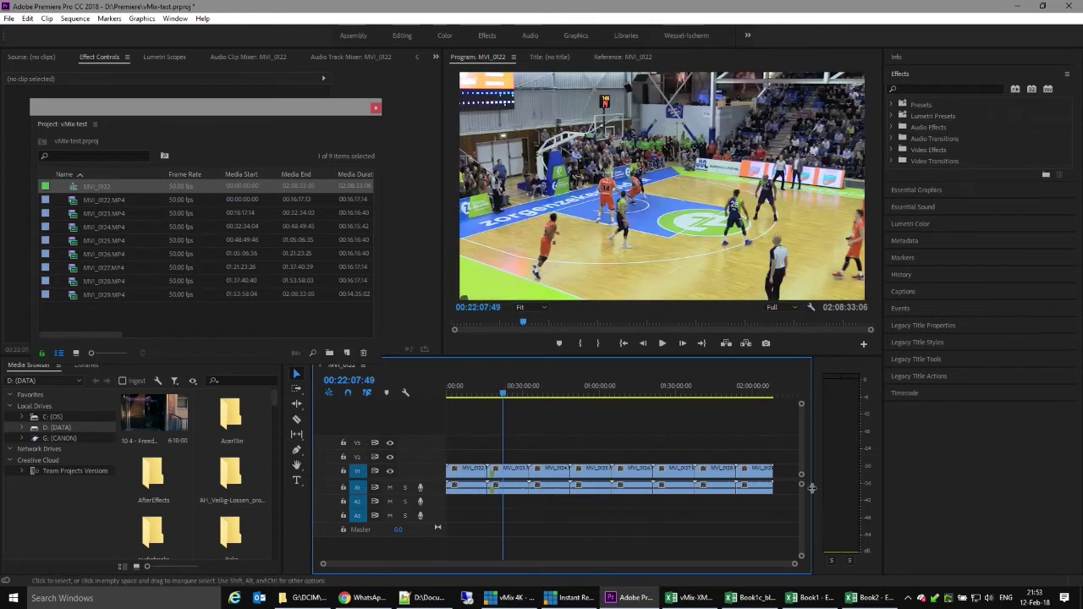
right_click(560, 471)
click(652, 239)
click(639, 394)
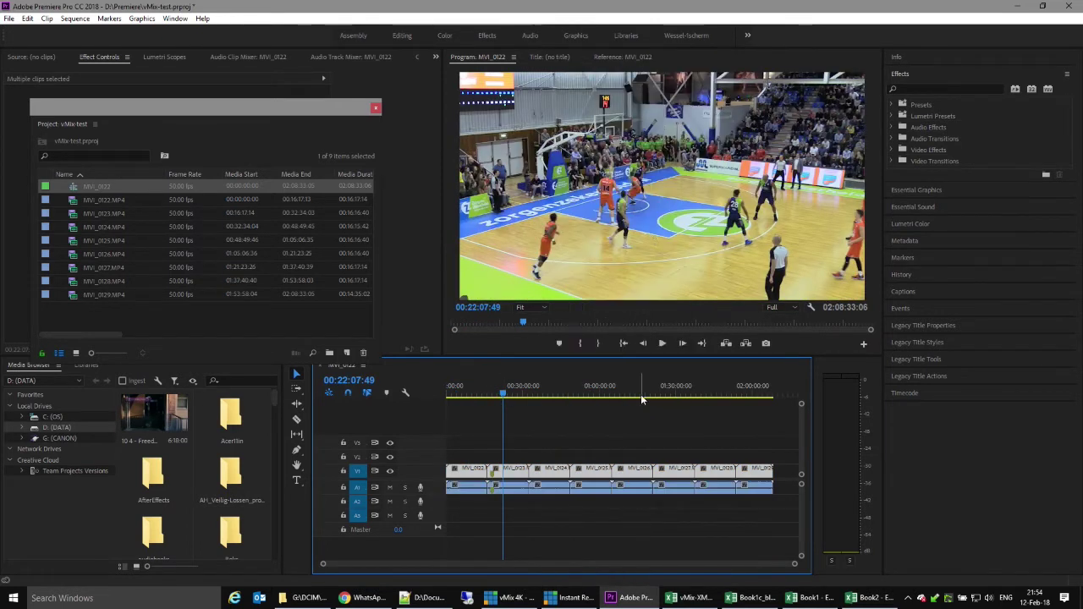
right_click(764, 472)
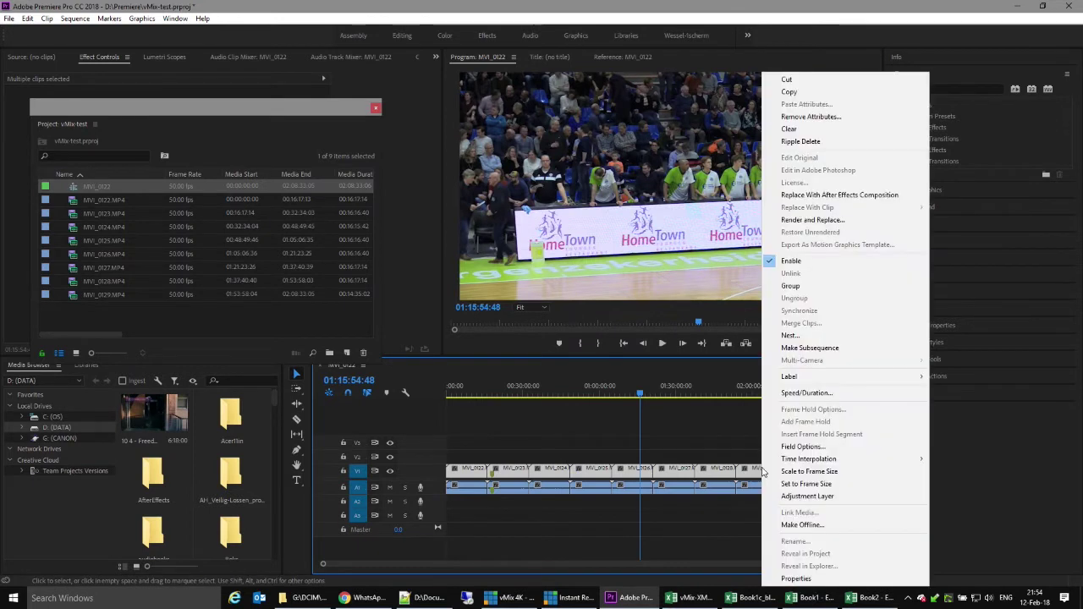
click(794, 339)
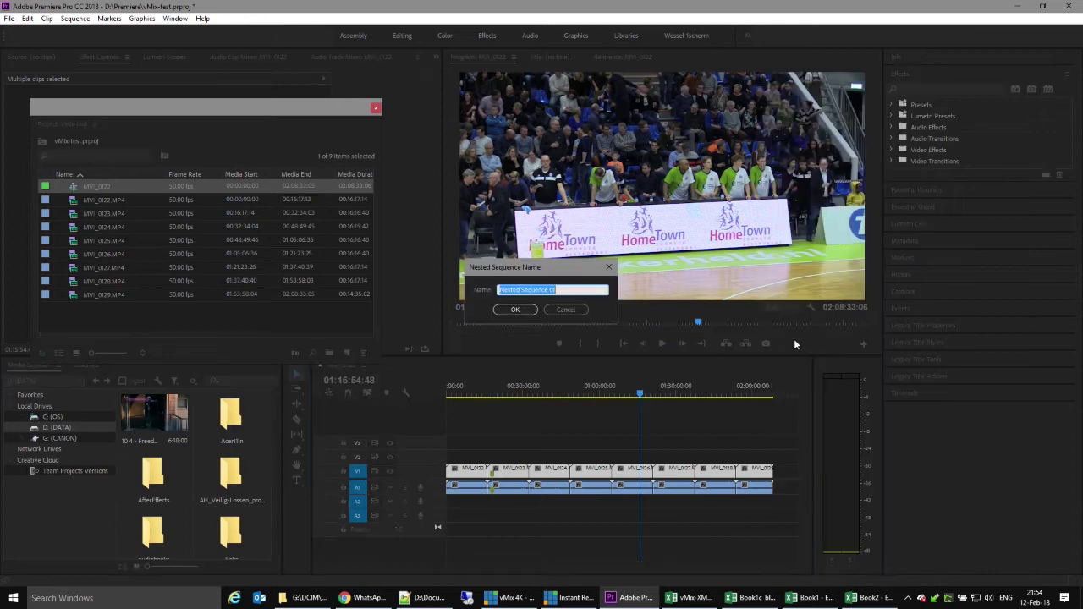
click(523, 307)
click(543, 411)
Step: Nest all audio clips on track A1 into one nested sequence named Nested Sequence 02-audio
drag(785, 502, 461, 493)
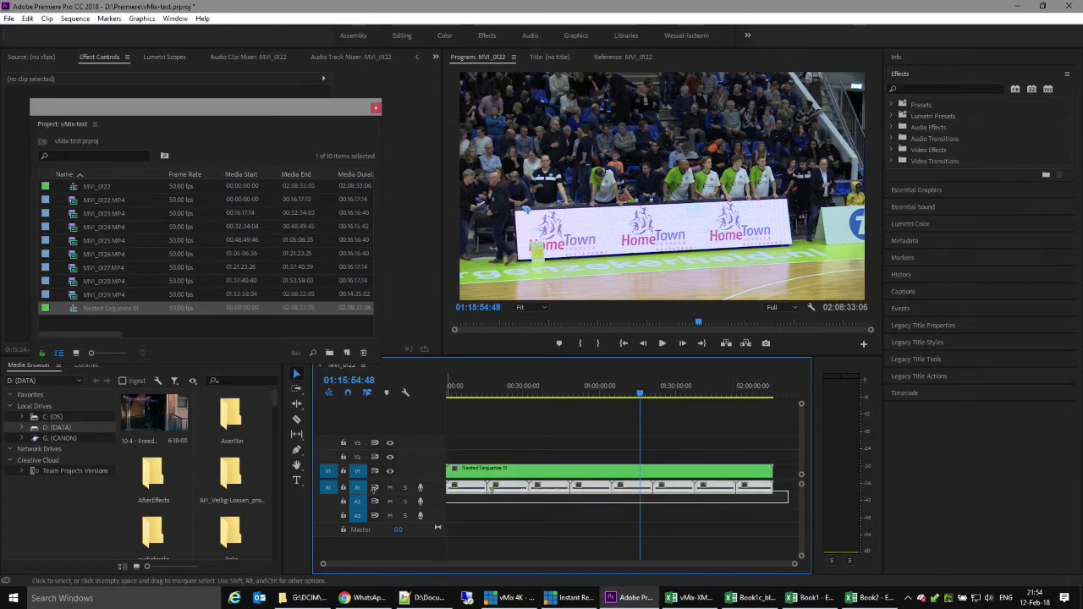
right_click(461, 488)
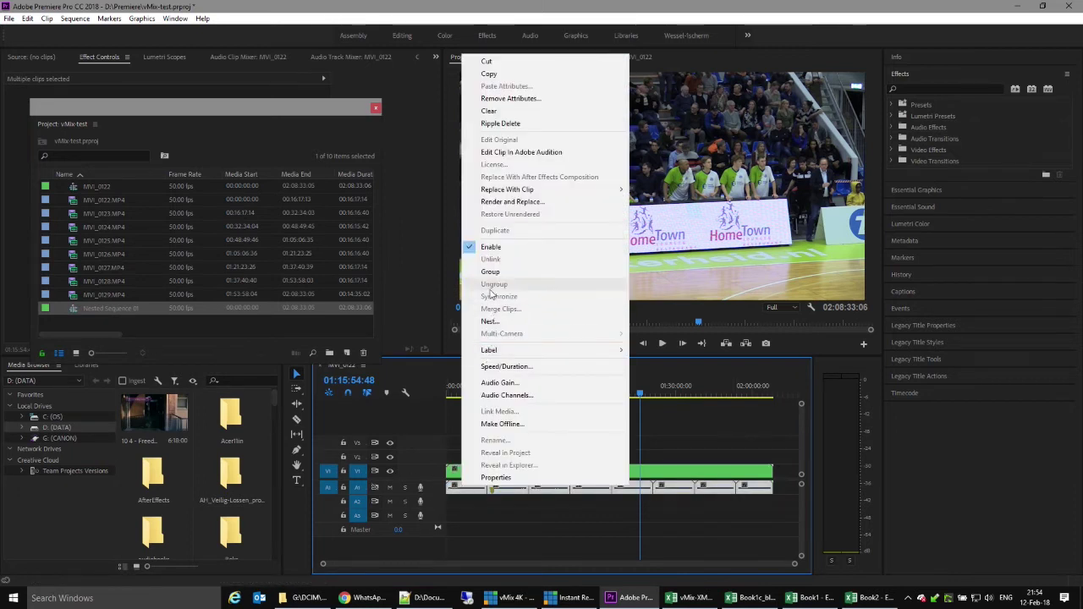
click(490, 320)
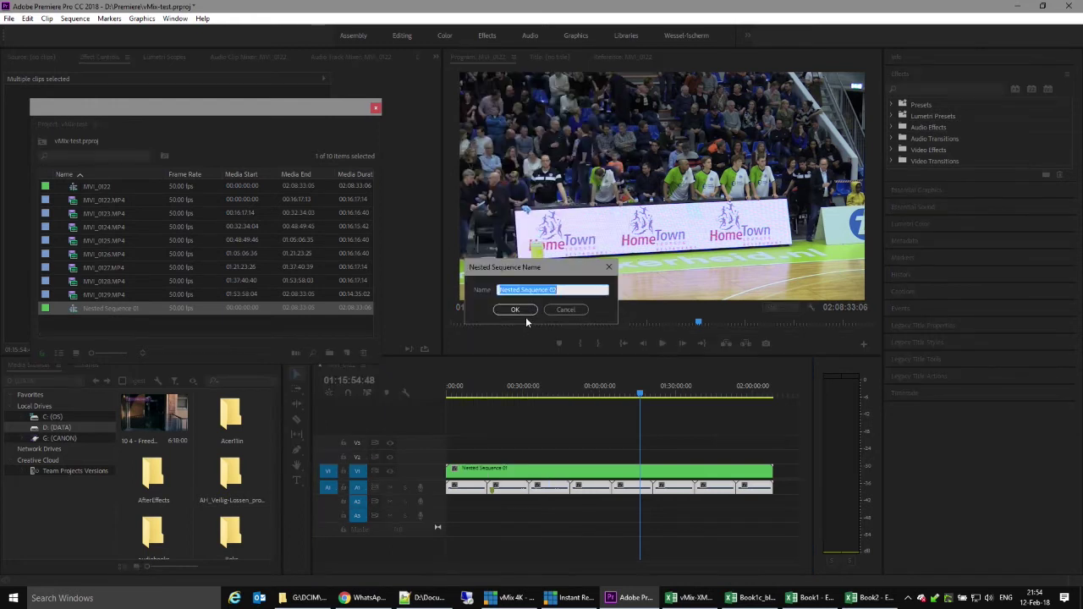
click(570, 289)
text(-audio)
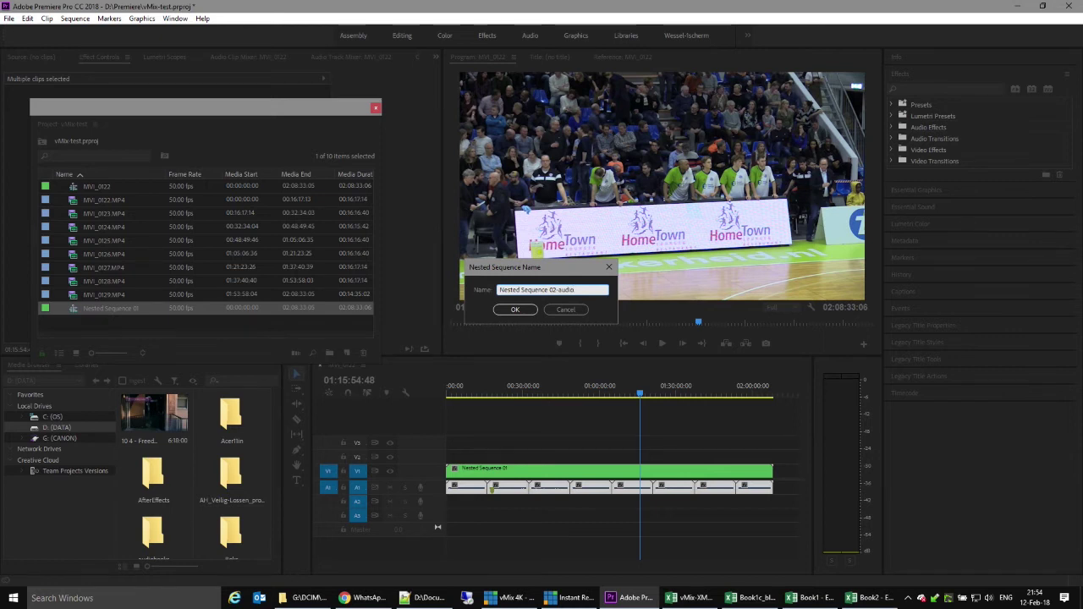
key(Return)
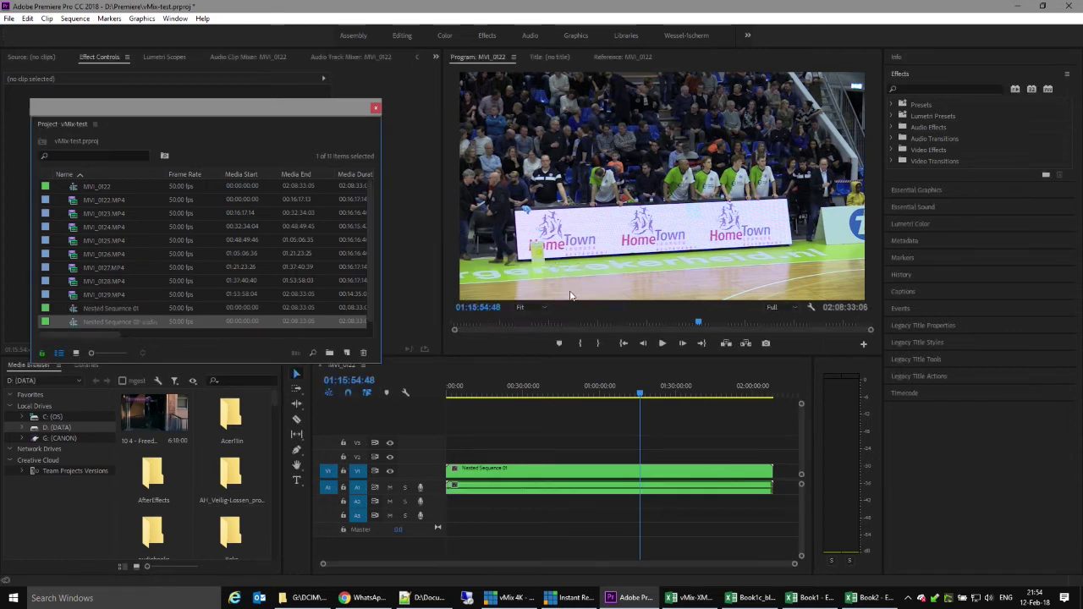
Step: Move the nested video sequence up to track V2 and the nested audio sequence down to track A3
click(548, 394)
drag(571, 475, 573, 462)
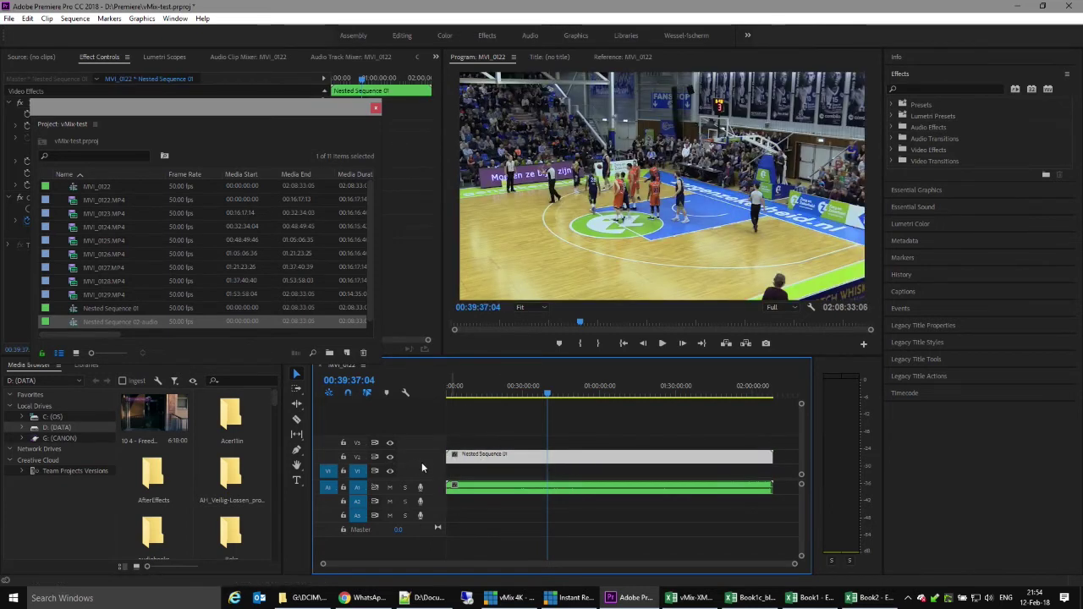
click(491, 491)
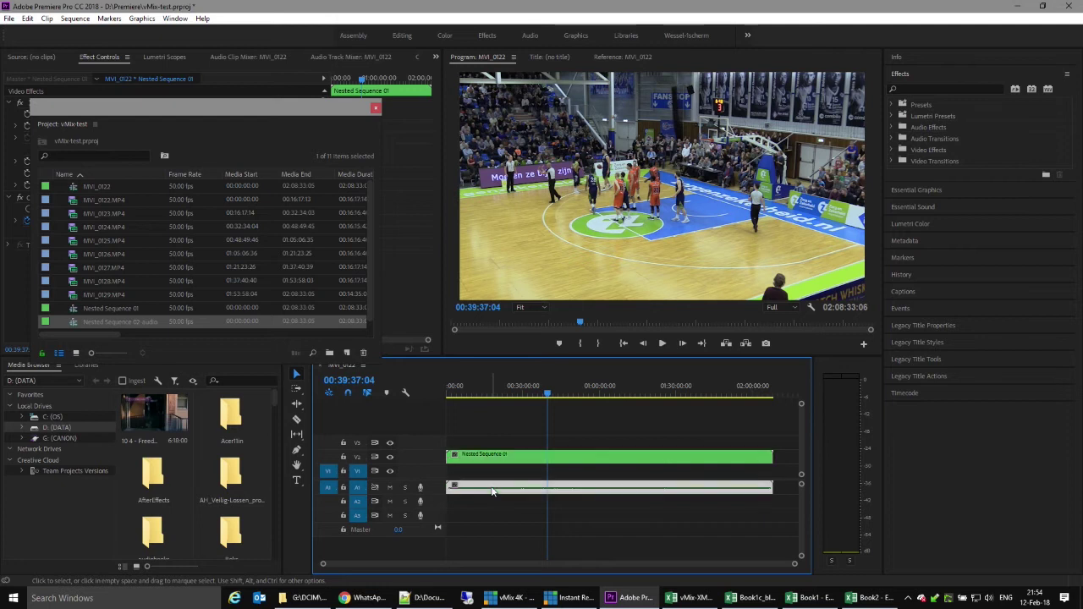
key(alt+Down)
key(alt+Down)
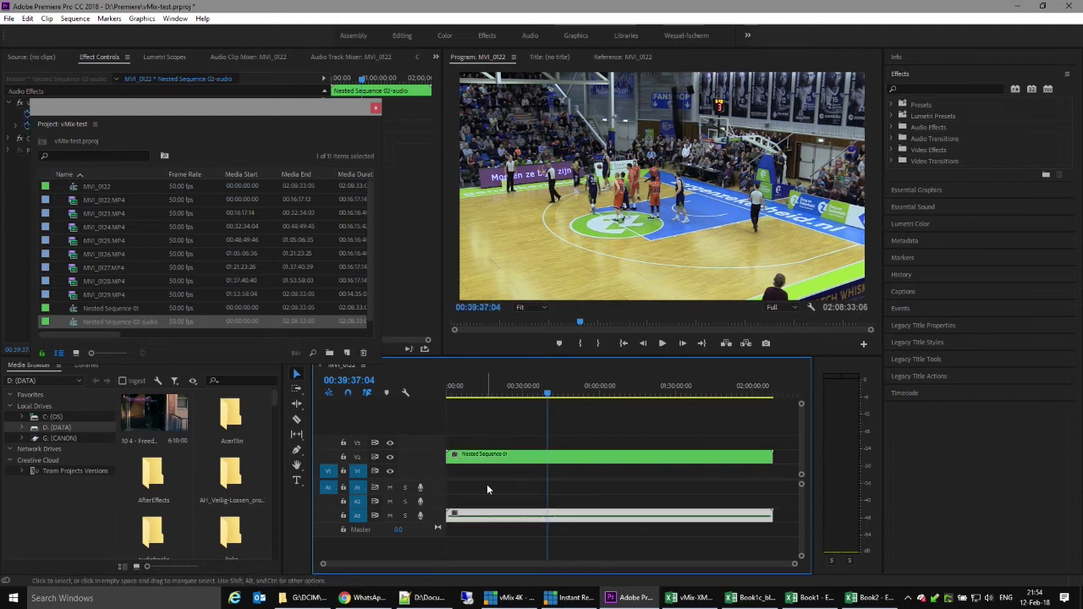
click(492, 475)
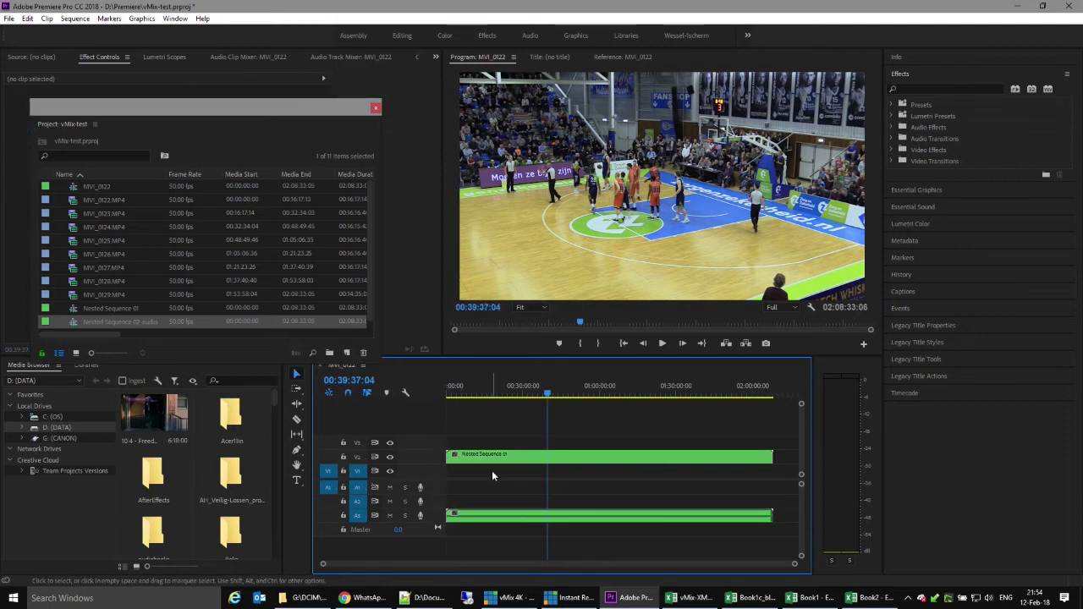
click(631, 461)
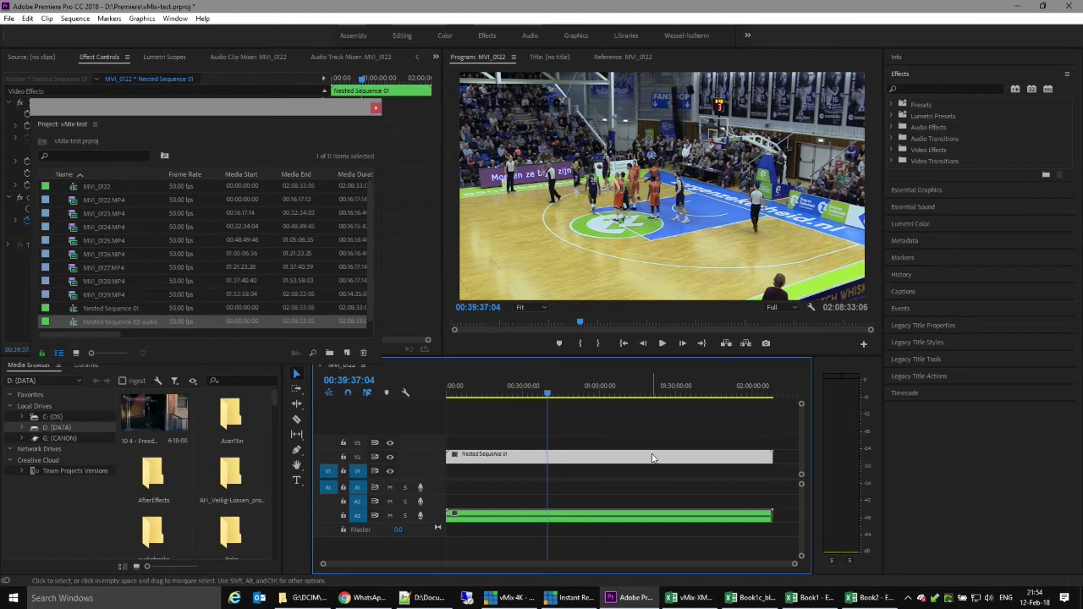
click(658, 516)
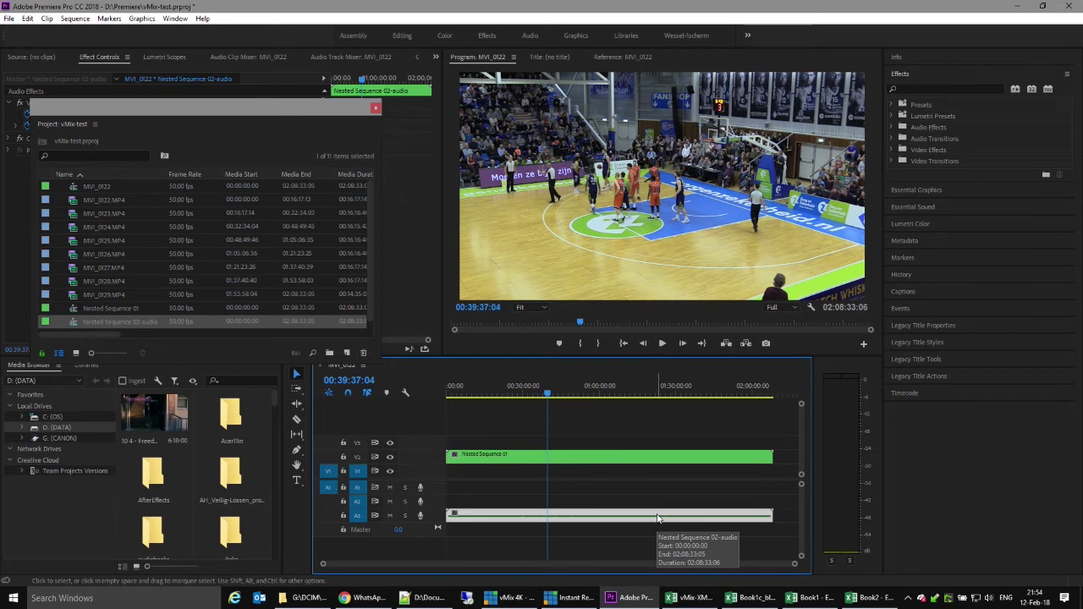
Step: Import test6_gaten_audio-en-video.edl from the Documents folder, reviewing its event list, with PAL as the video standard
click(256, 105)
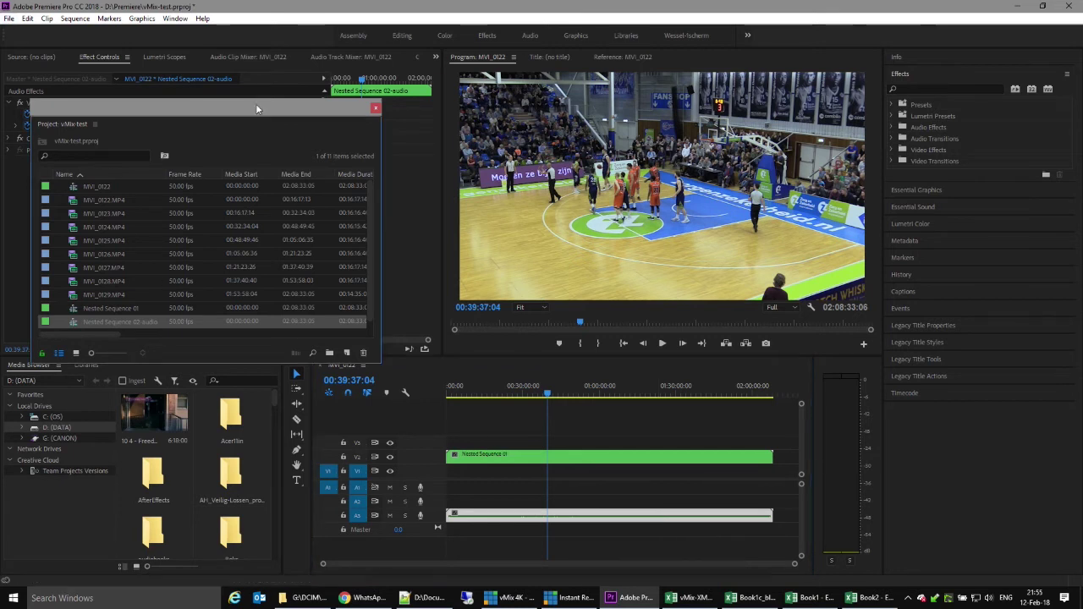
drag(262, 110, 282, 112)
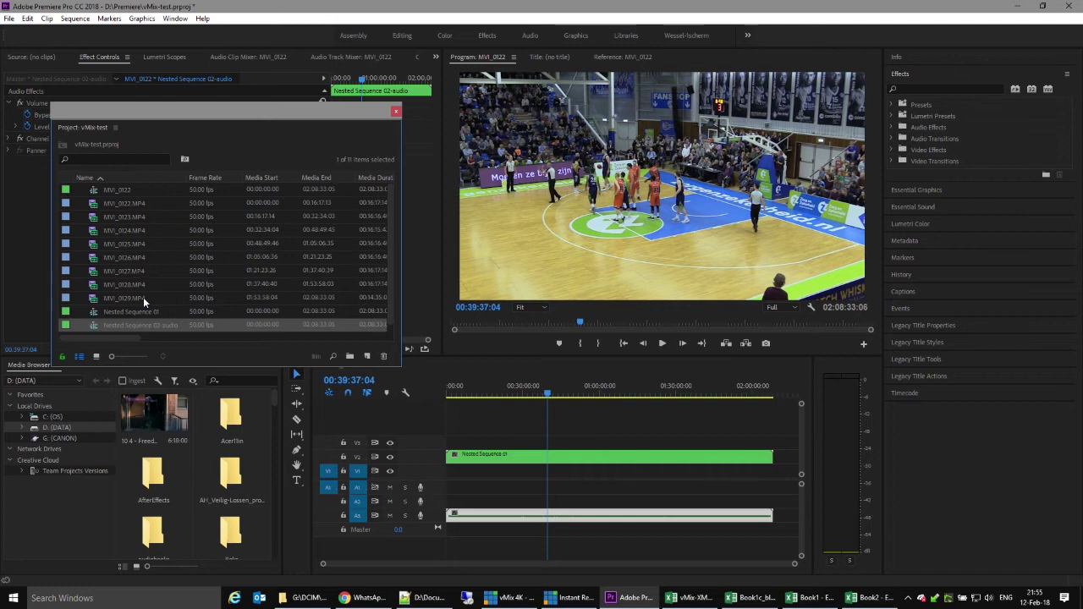
click(9, 18)
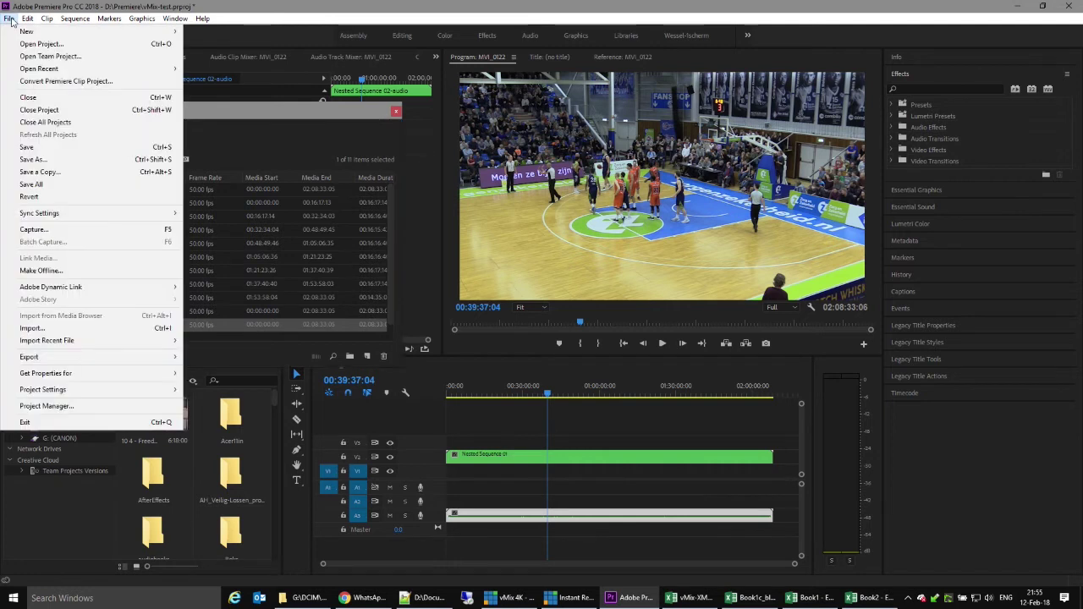
click(32, 328)
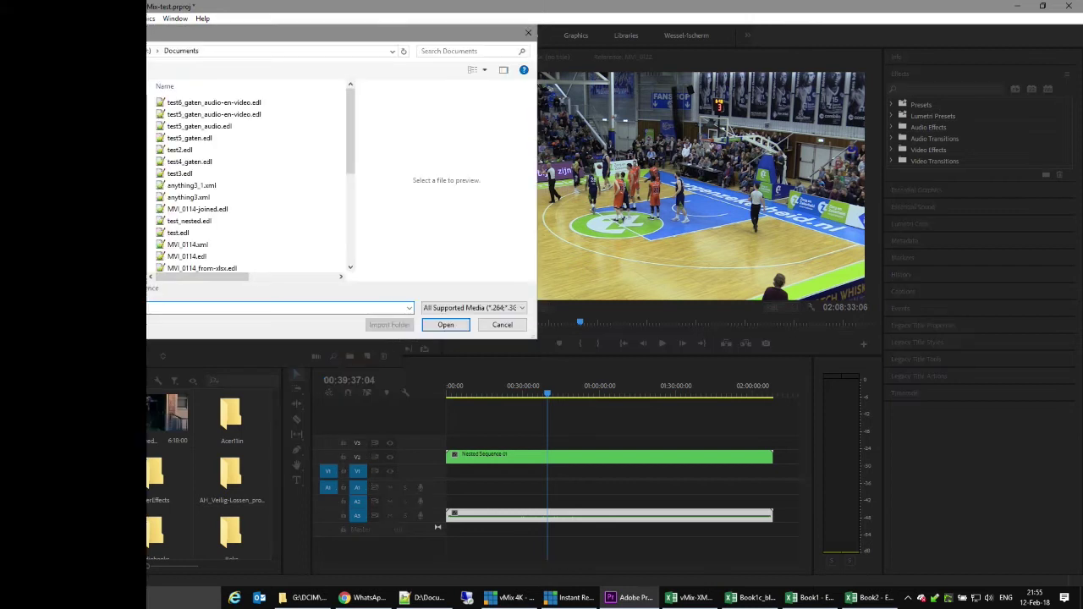
click(242, 104)
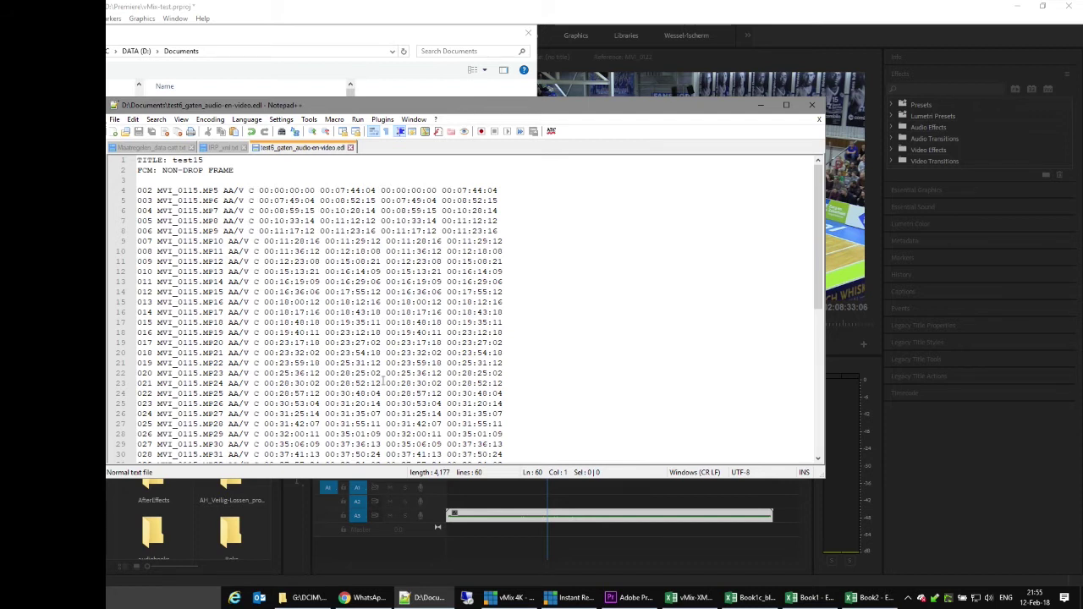
scroll(385, 382, down, 10)
scroll(382, 380, up, 10)
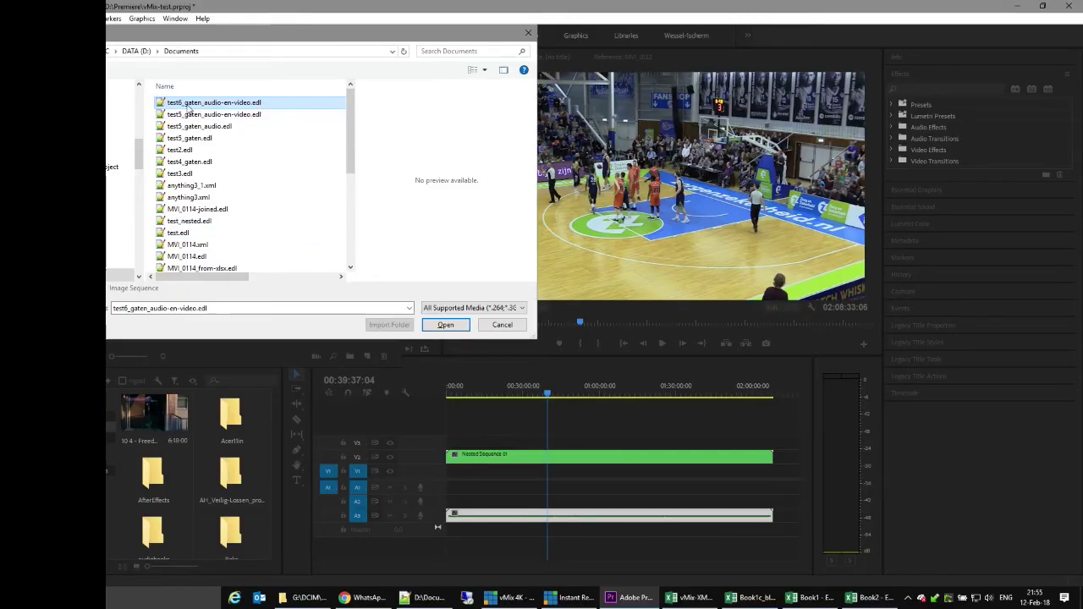
click(443, 327)
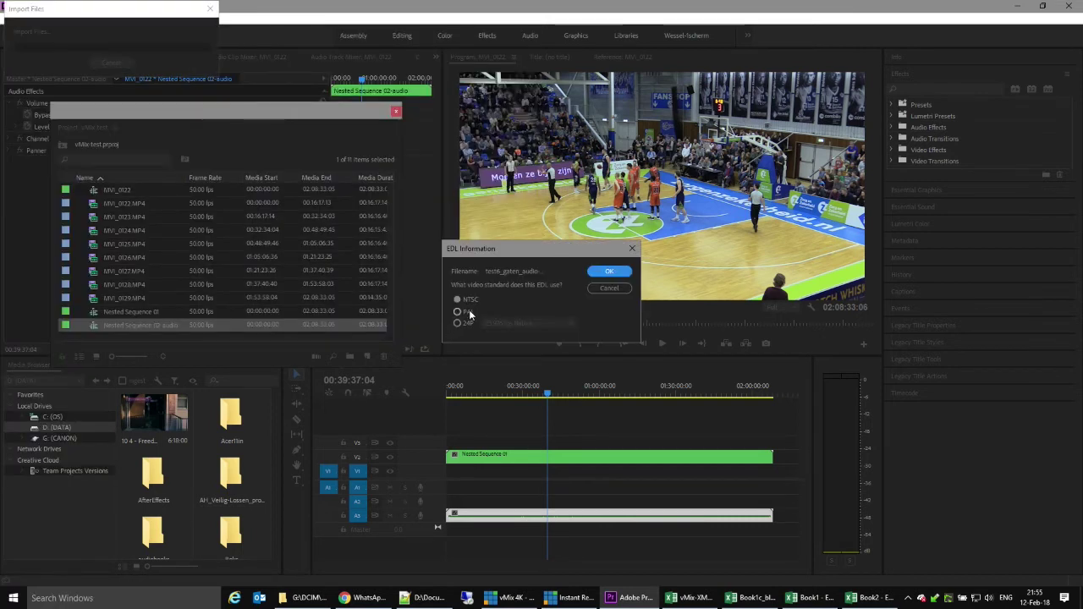
click(472, 314)
click(609, 271)
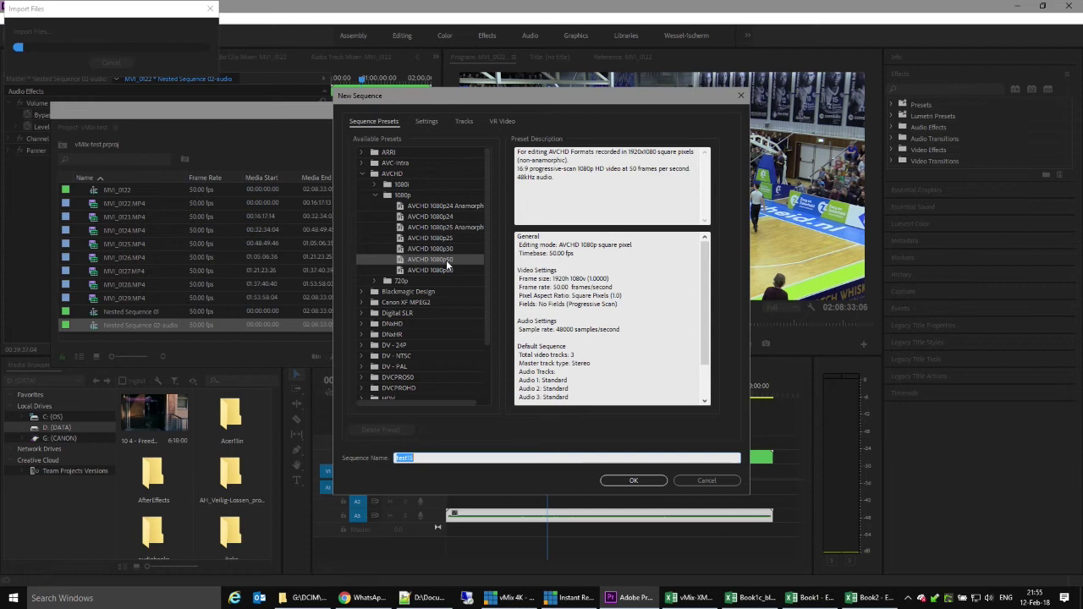
Step: Name the imported EDL's new sequence test_vMix and create it with the AVCHD 1080p50 preset
click(417, 455)
key(BackSpace)
key(BackSpace)
double_click(418, 455)
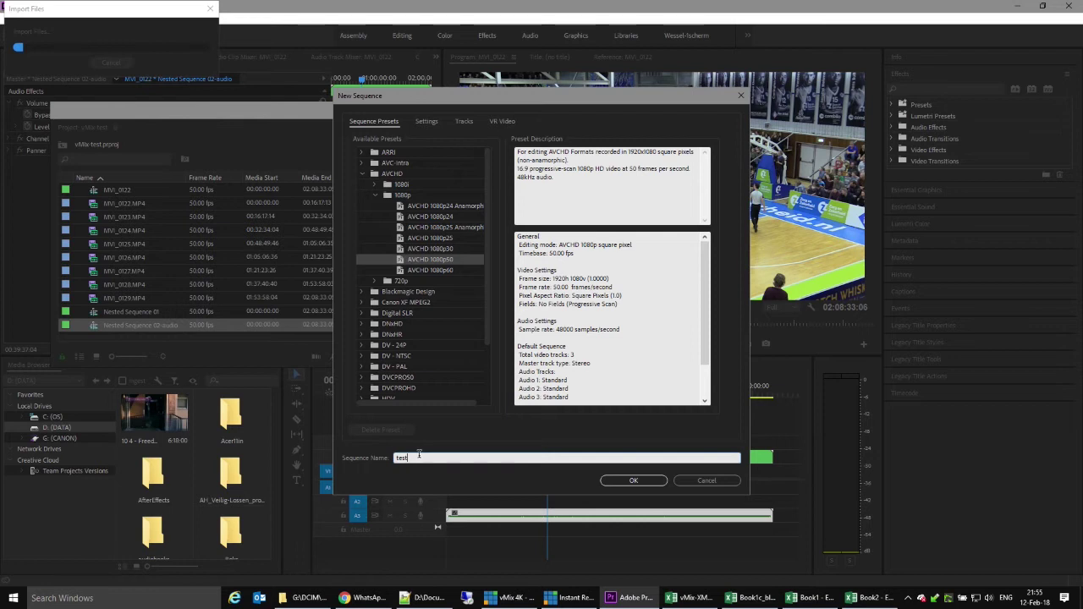
text(_vMix)
click(648, 486)
click(651, 481)
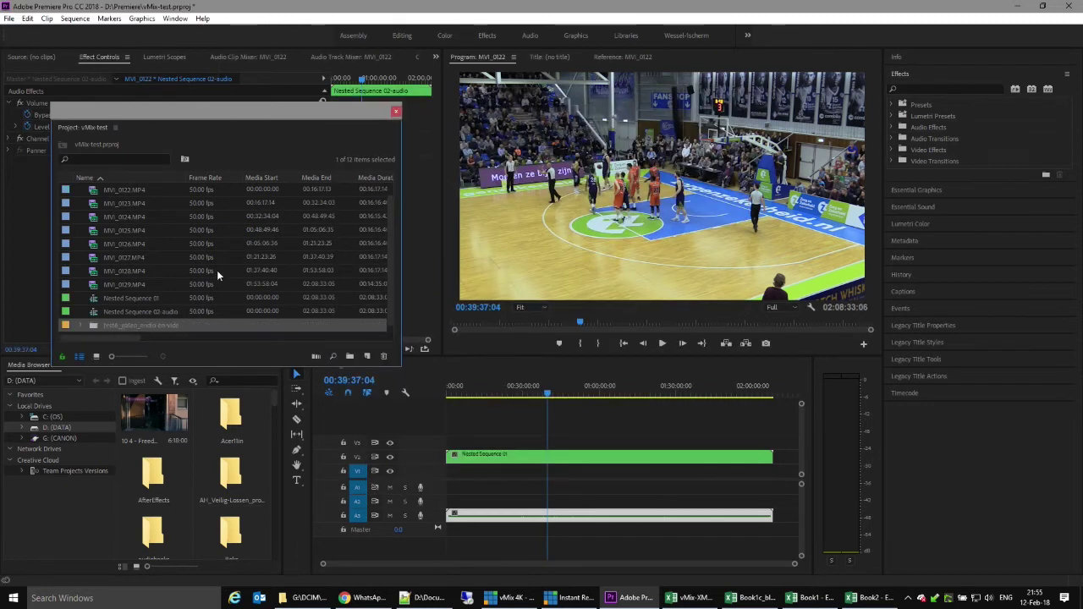
Step: Expand the imported EDL bin in the project, review its offline clips and open the test_vMix sequence
click(81, 327)
scroll(152, 260, down, 2)
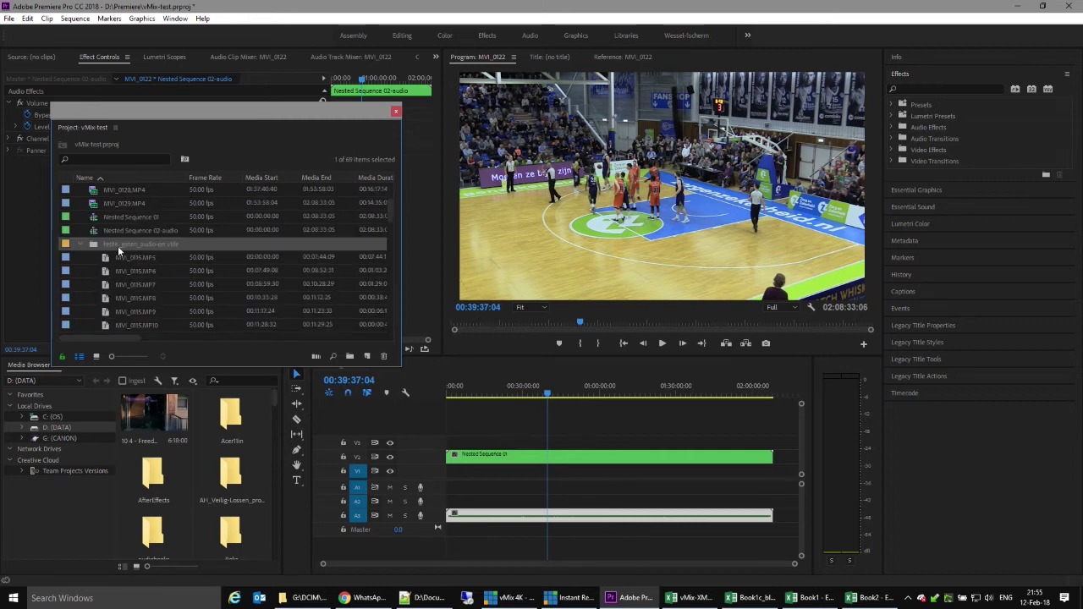
click(153, 259)
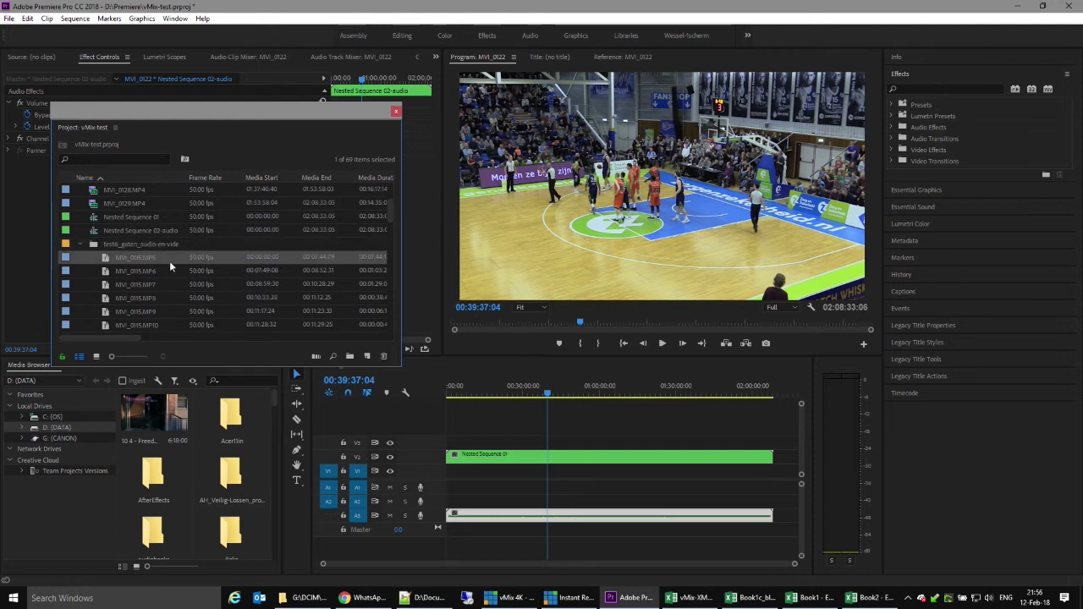
scroll(169, 263, down, 2)
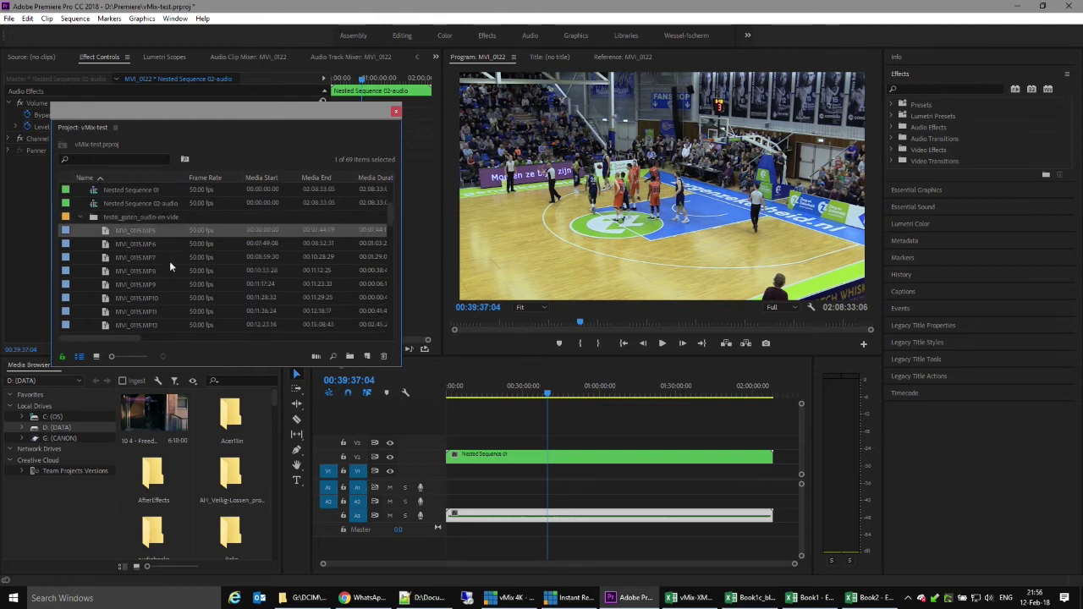
scroll(169, 268, down, 8)
scroll(170, 266, down, 15)
scroll(169, 266, down, 1)
click(135, 324)
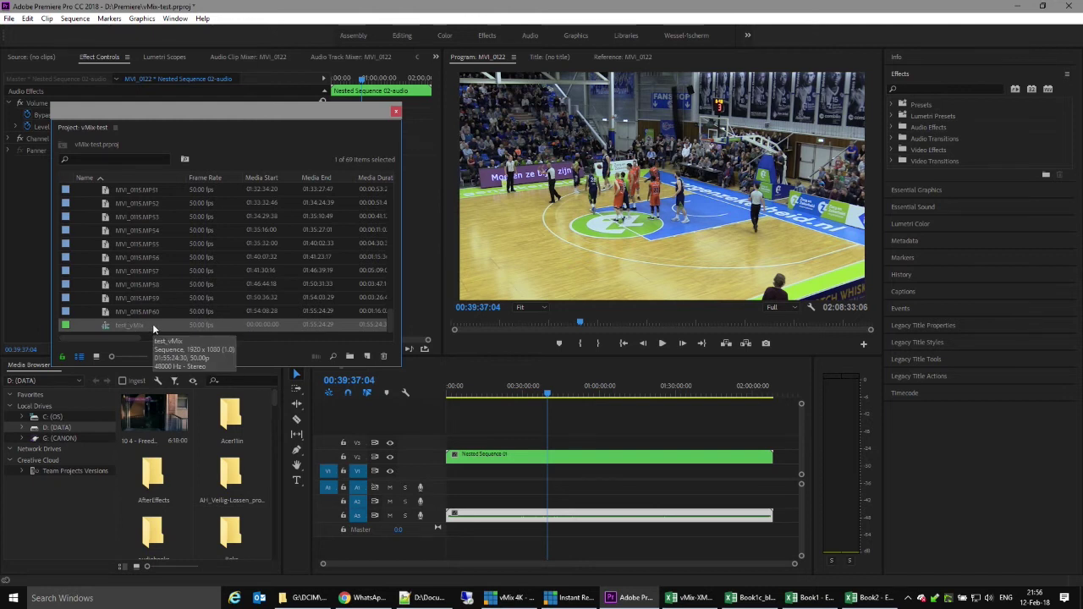
double_click(104, 326)
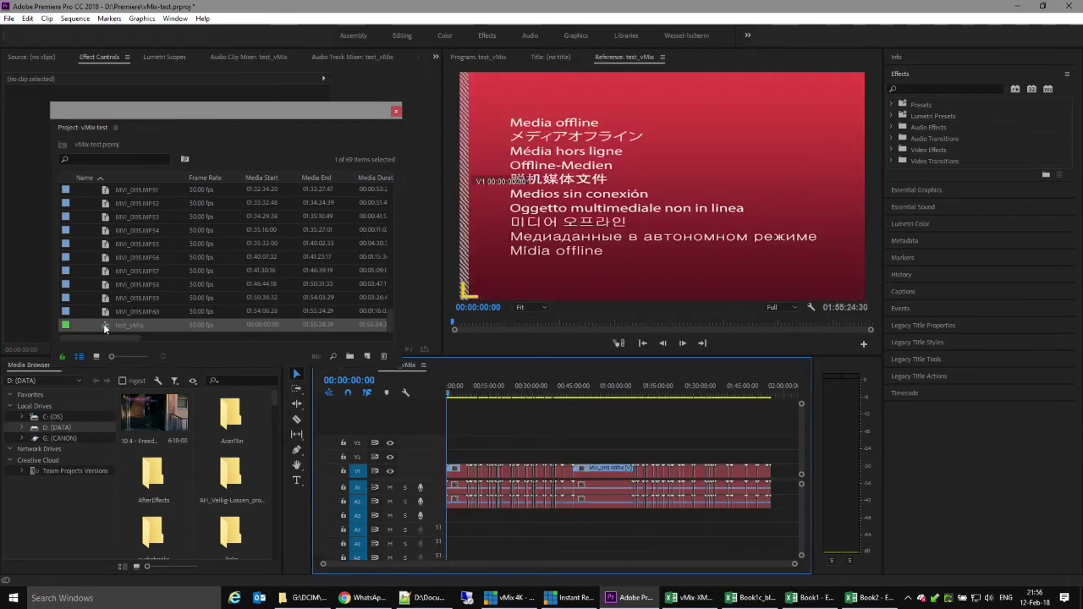
Step: Check the linked video and audio clips in the test_vMix sequence by selecting each group, and clear the selection
click(601, 390)
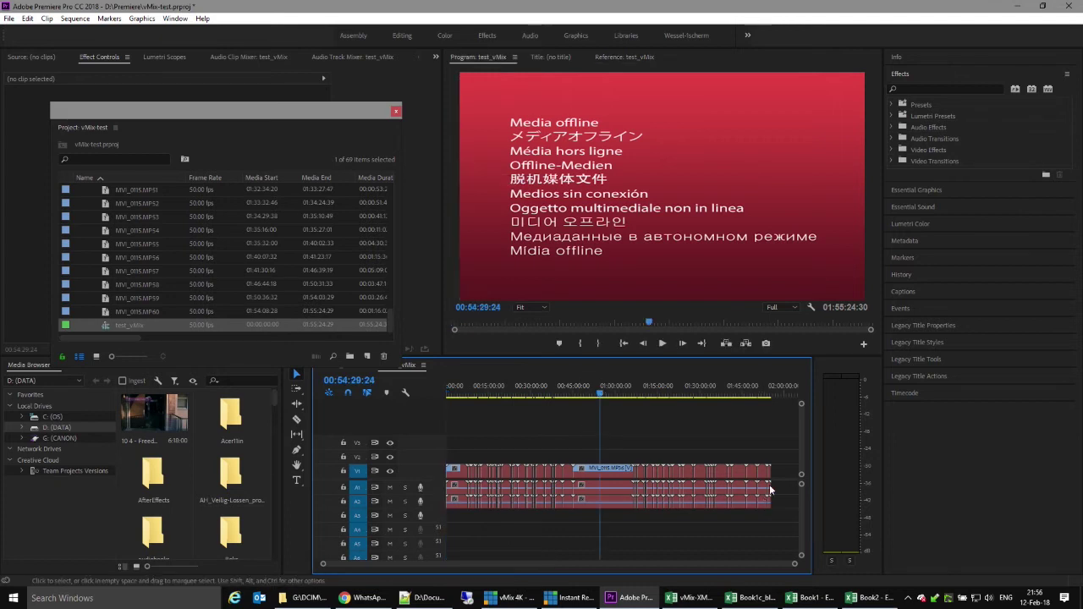
drag(782, 469, 430, 453)
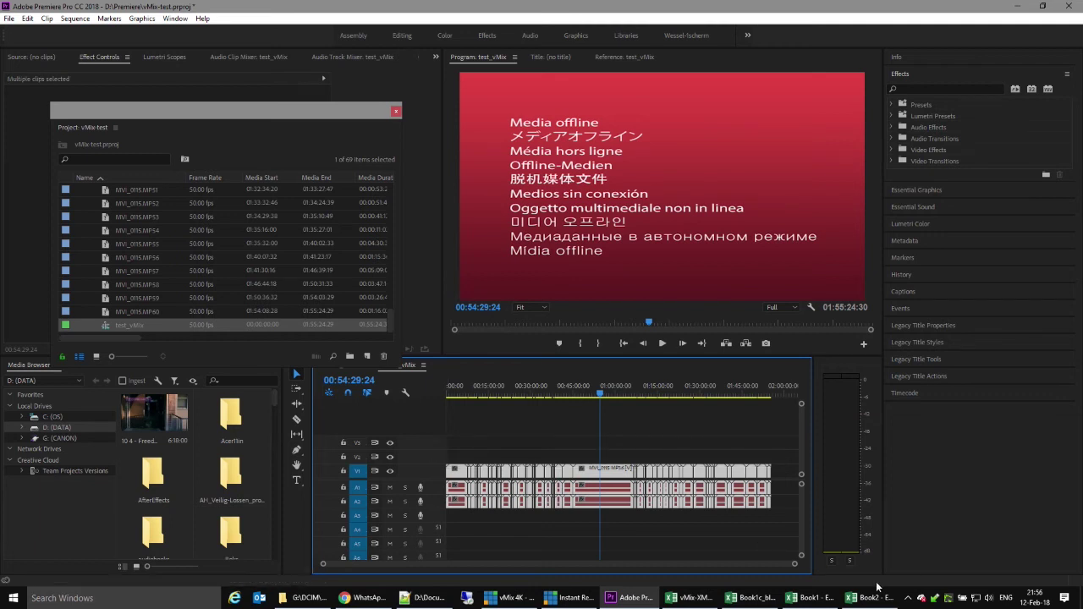
drag(791, 521, 426, 484)
click(599, 441)
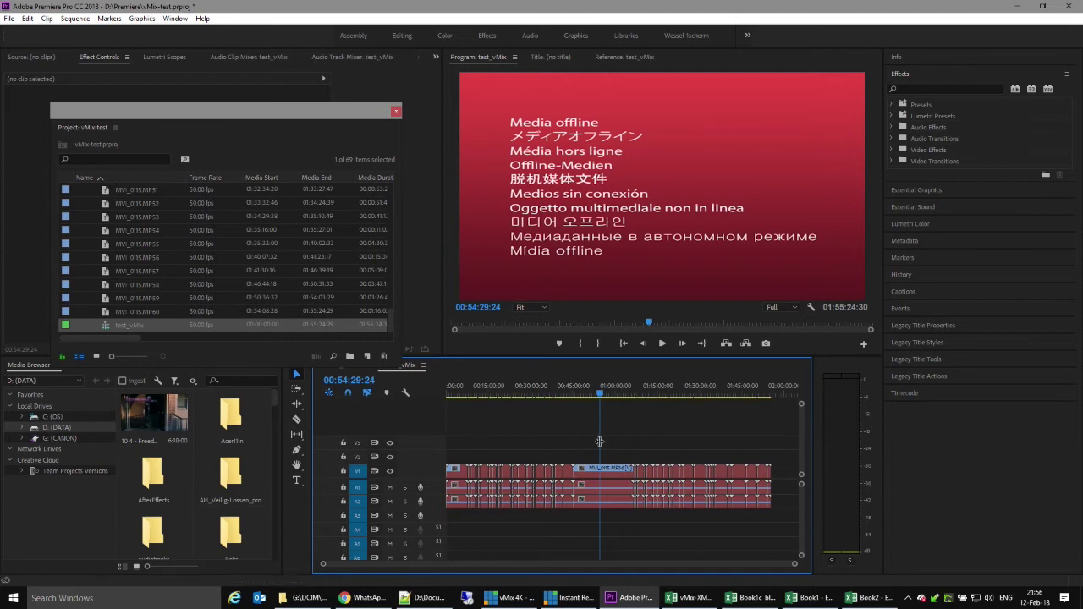
Step: Examine the gap between clips MVI_0115.MP34 and MVI_0115.MP35 in the test_vMix sequence and select the clip before it
click(606, 395)
key(equal)
key(equal)
key(equal)
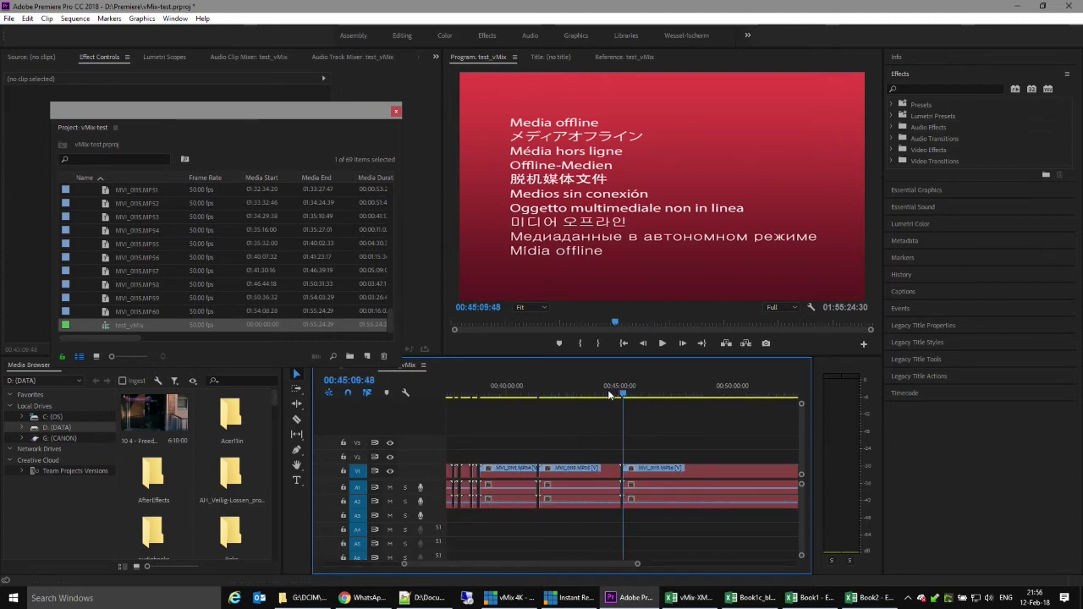
key(Up)
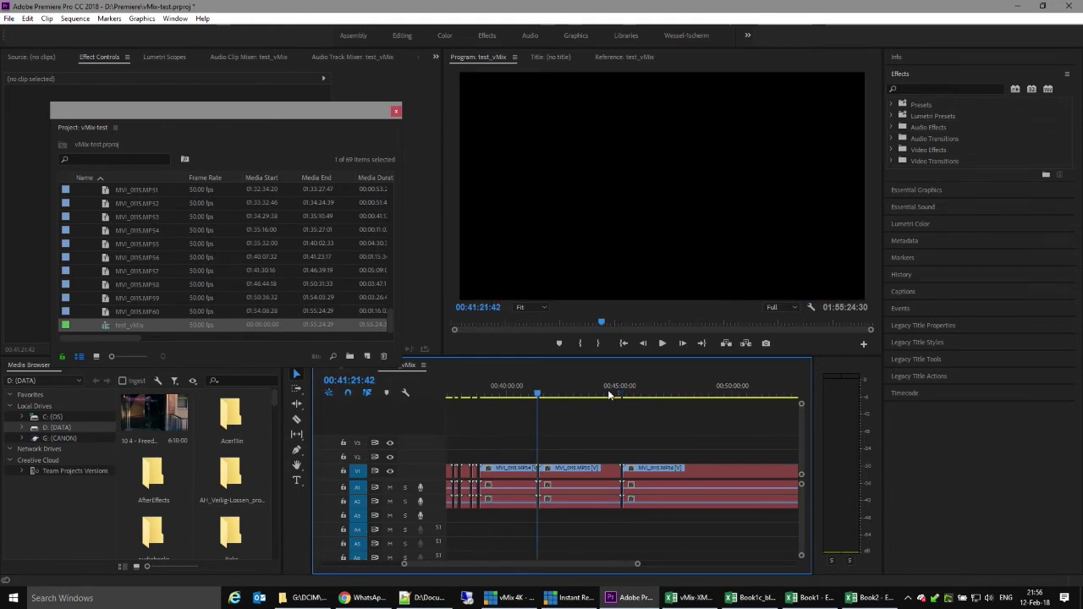
key(equal)
key(equal)
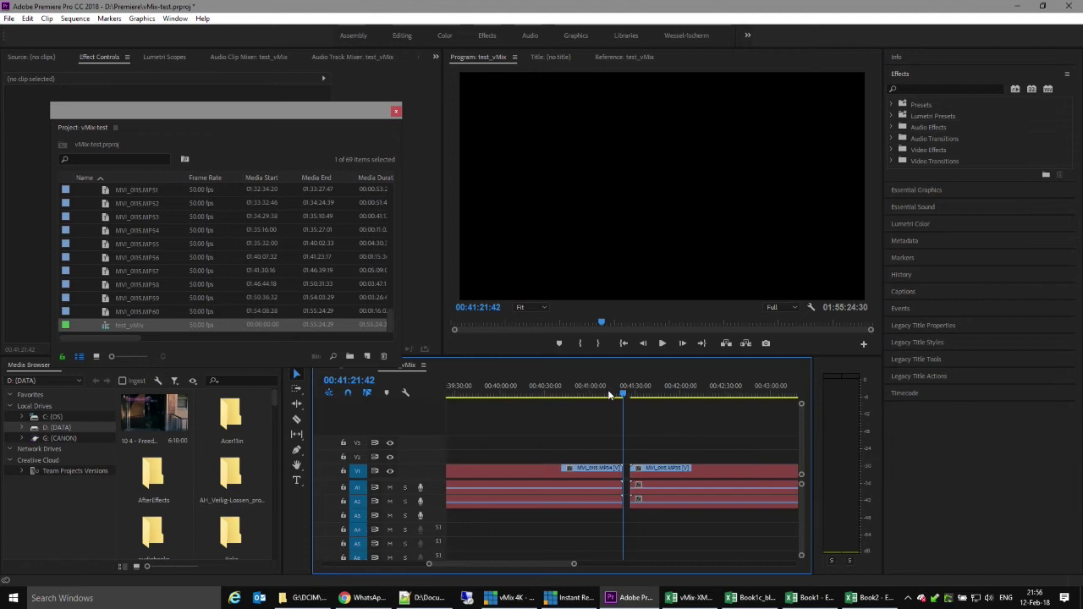
click(550, 393)
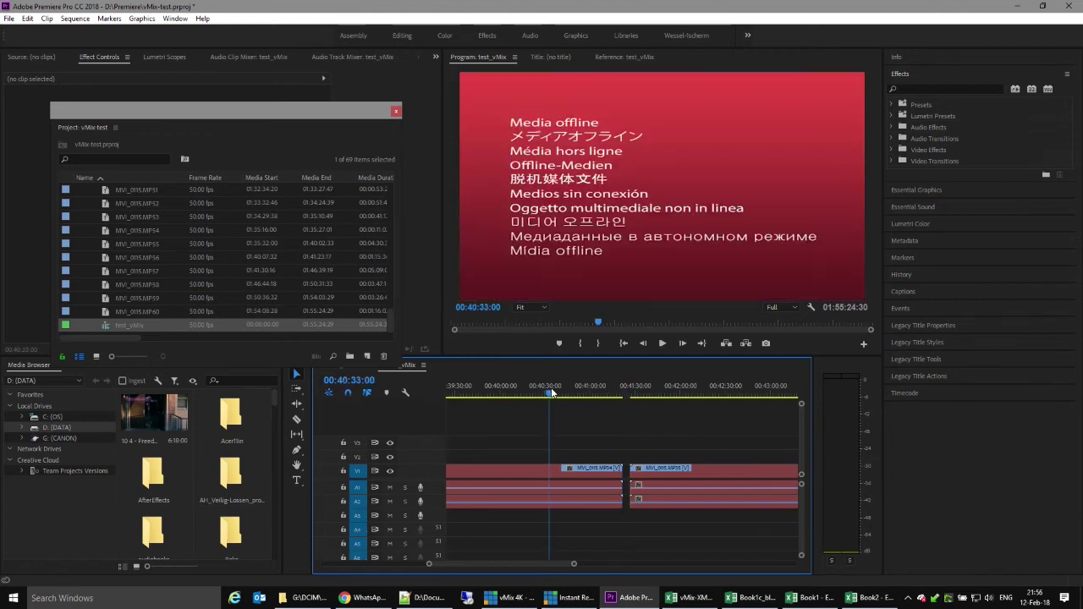
click(514, 479)
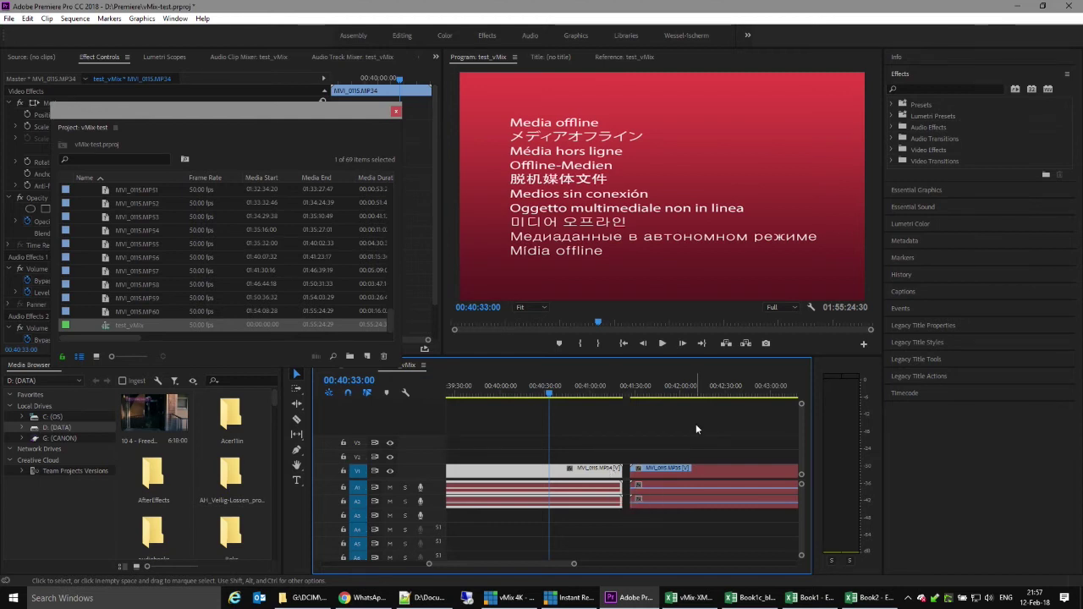
Step: Move the playhead back and forth between both edges of the gap after MVI_0115.MP34 to compare their timecodes
key(Down)
key(Down)
key(Up)
key(Down)
key(Up)
key(Down)
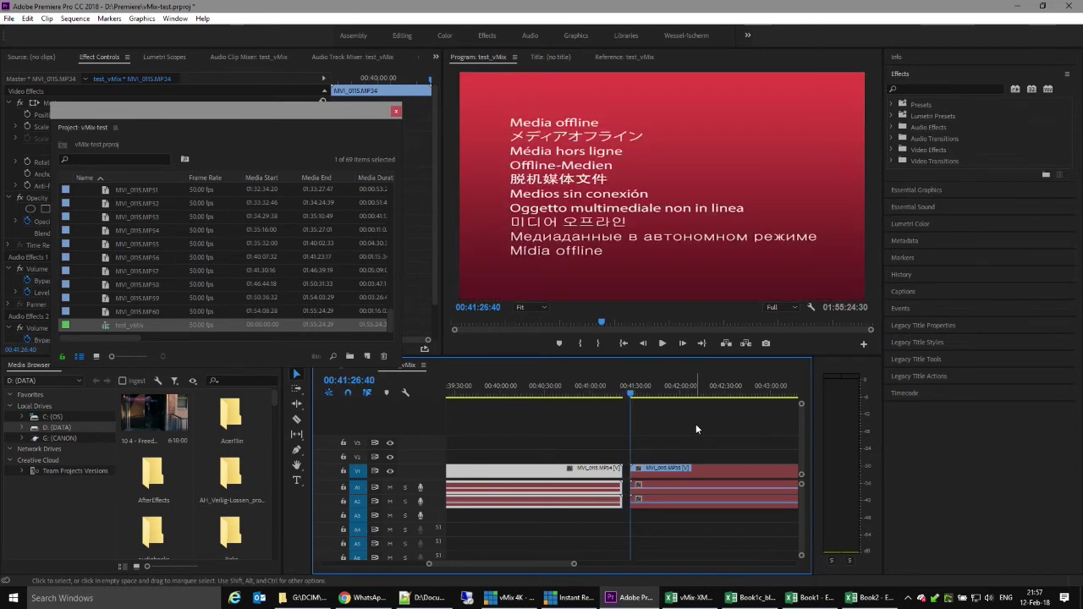
key(Up)
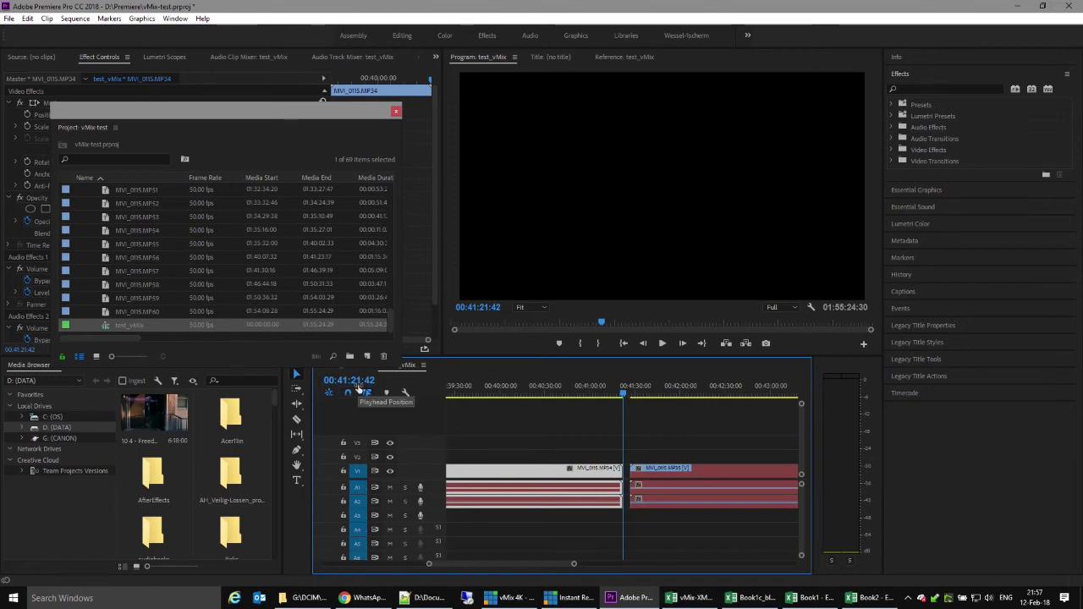
key(Down)
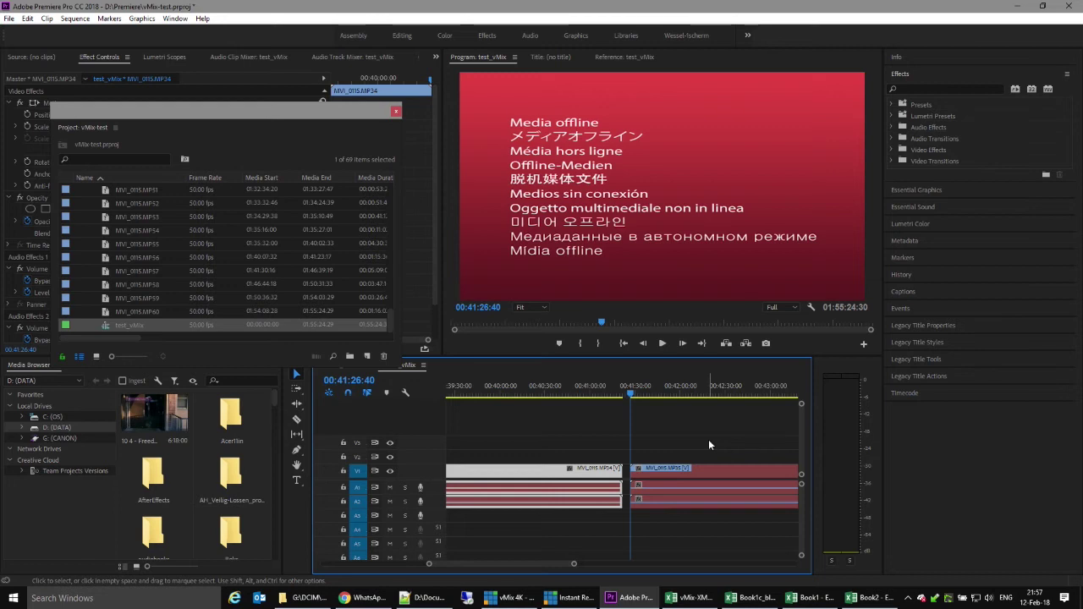
Step: Unlink the video and audio of all clips in the test_vMix sequence and clear the selection
key(minus)
key(minus)
key(minus)
key(minus)
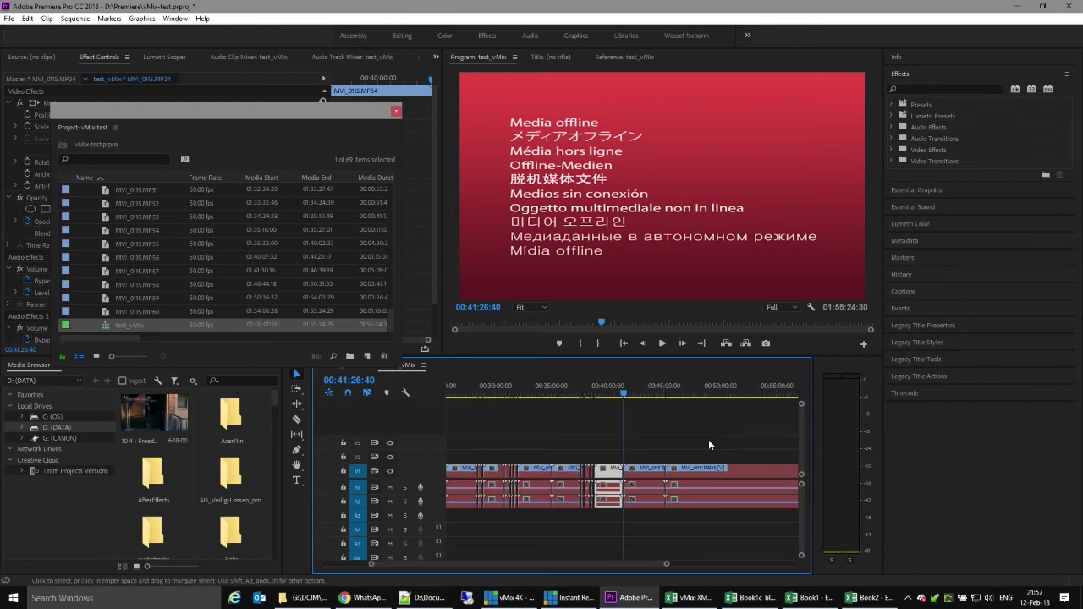
key(minus)
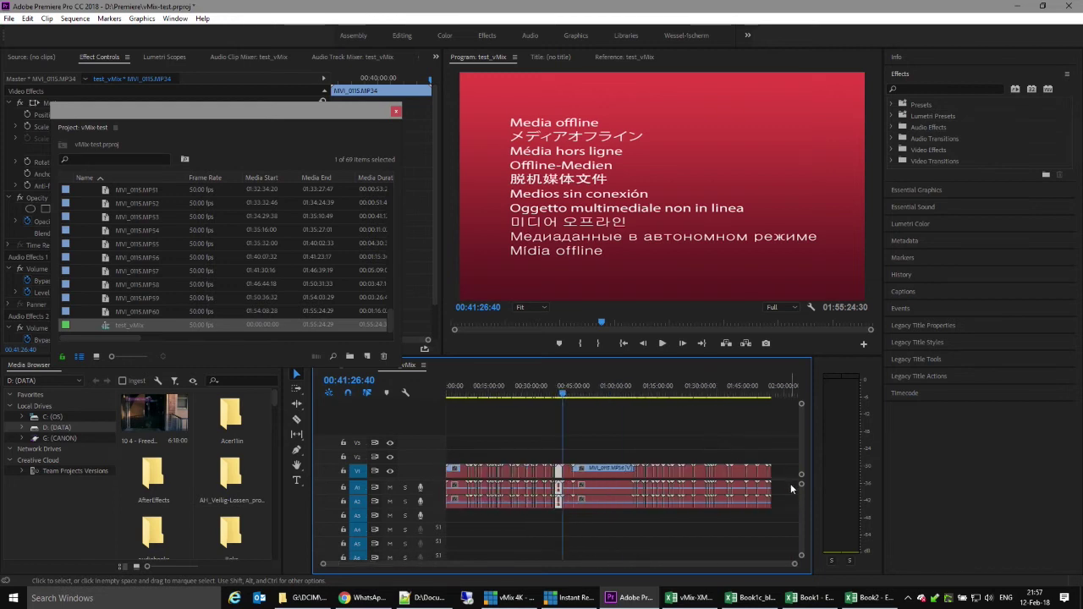
drag(785, 470, 391, 411)
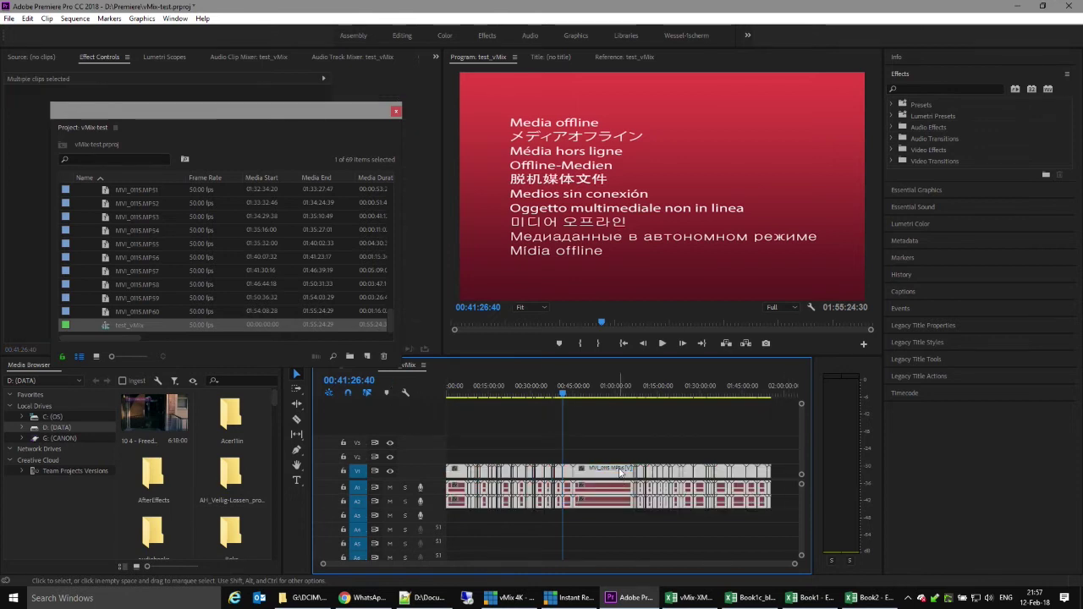
right_click(620, 472)
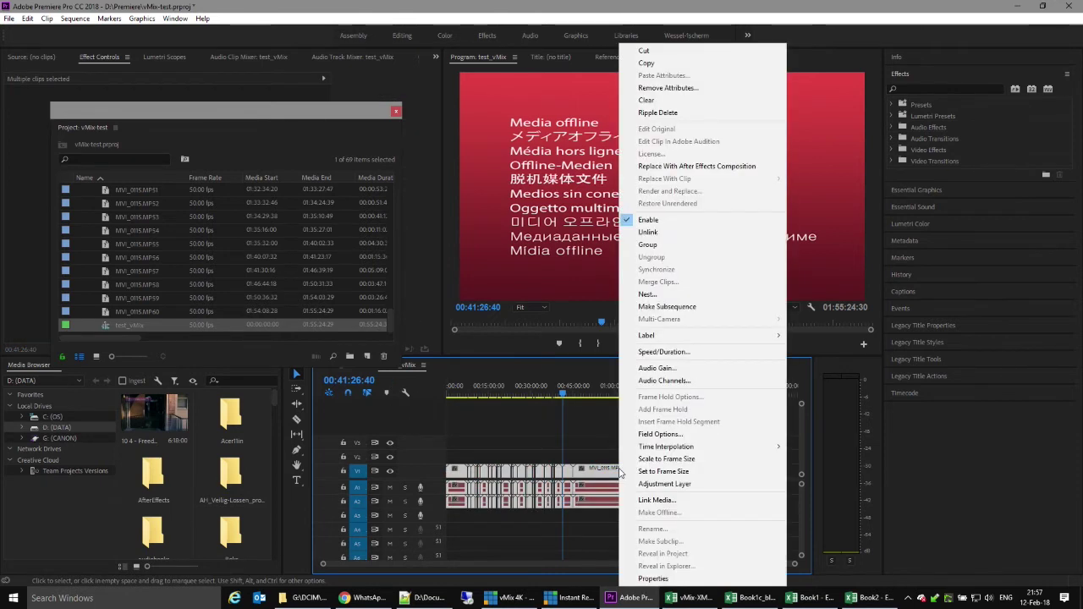
click(690, 232)
click(628, 432)
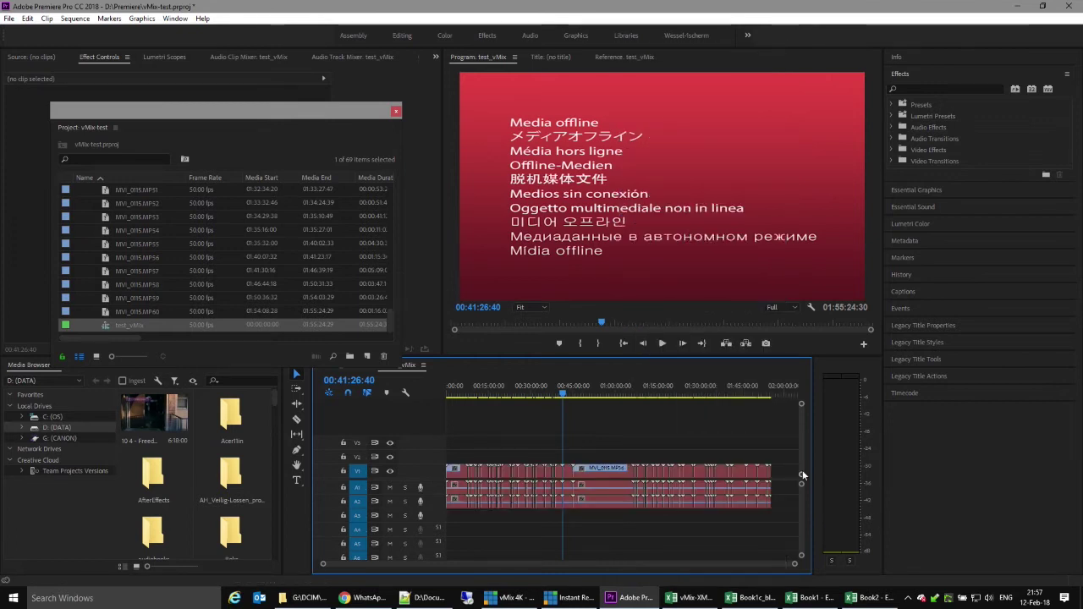
Step: Copy all V1 video clips from the test_vMix sequence and paste them at the start of track V1 in MVI_0122
drag(783, 467, 376, 429)
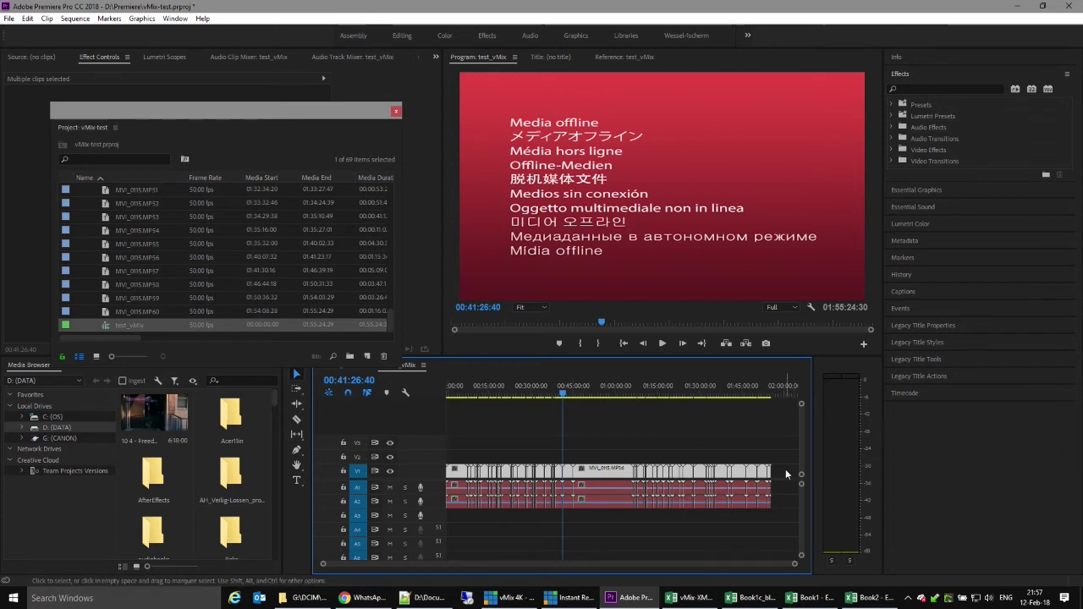
drag(286, 119, 290, 85)
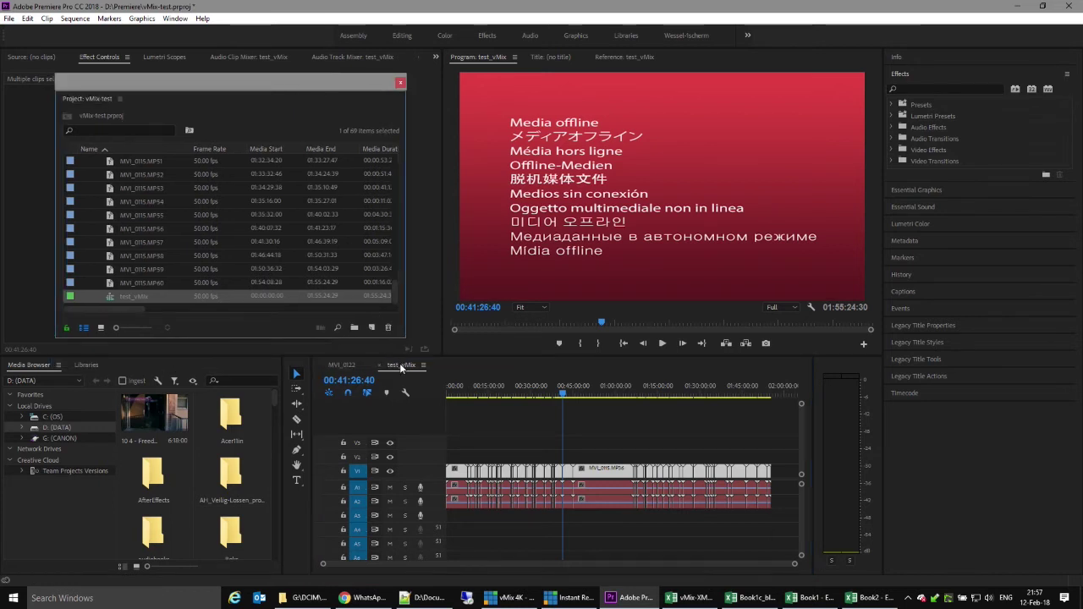
click(344, 366)
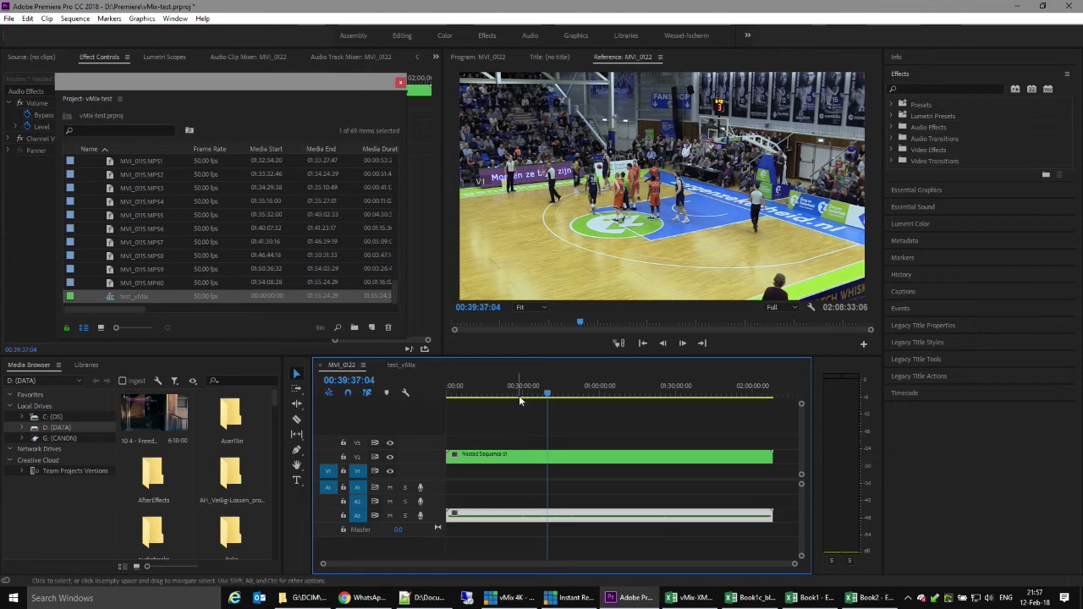
key(Home)
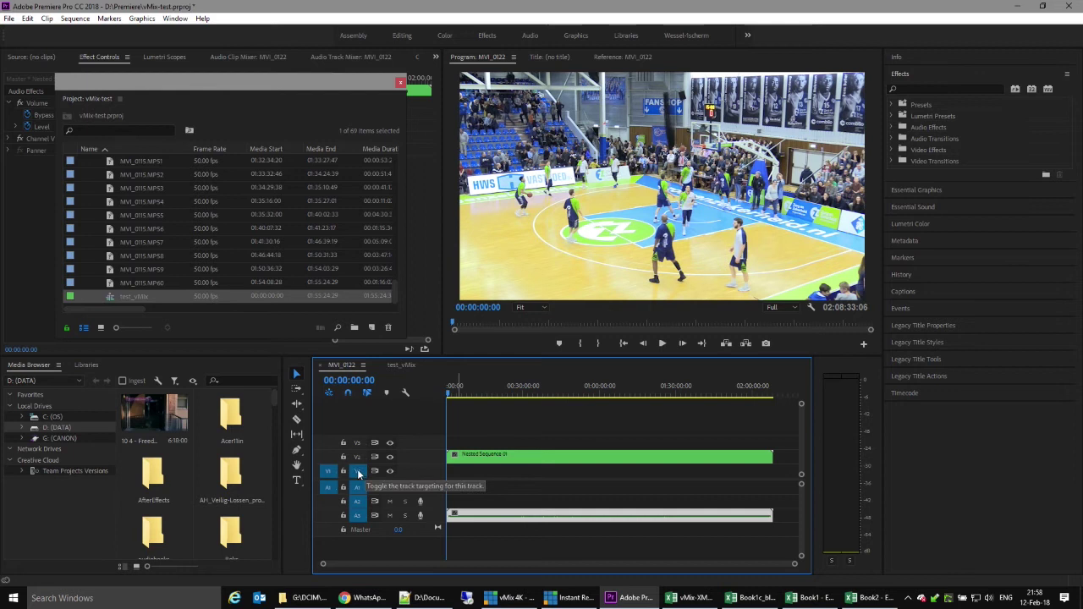
key(.)
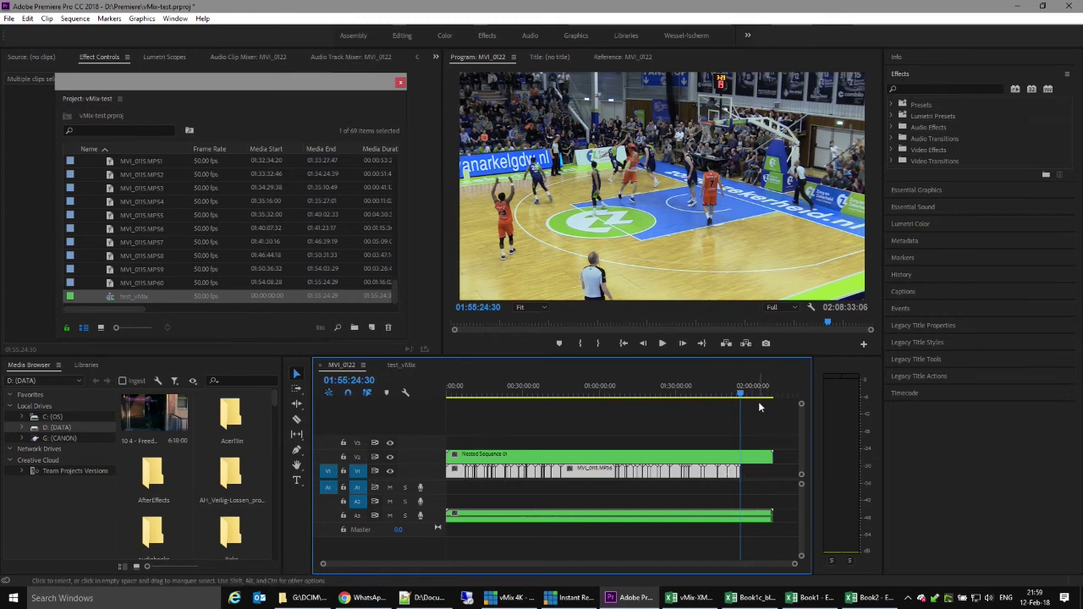
Step: Find the starting moment in the MVI_0122 footage and shift the pasted V1 clips to begin at about 00:10:37
drag(741, 398, 482, 389)
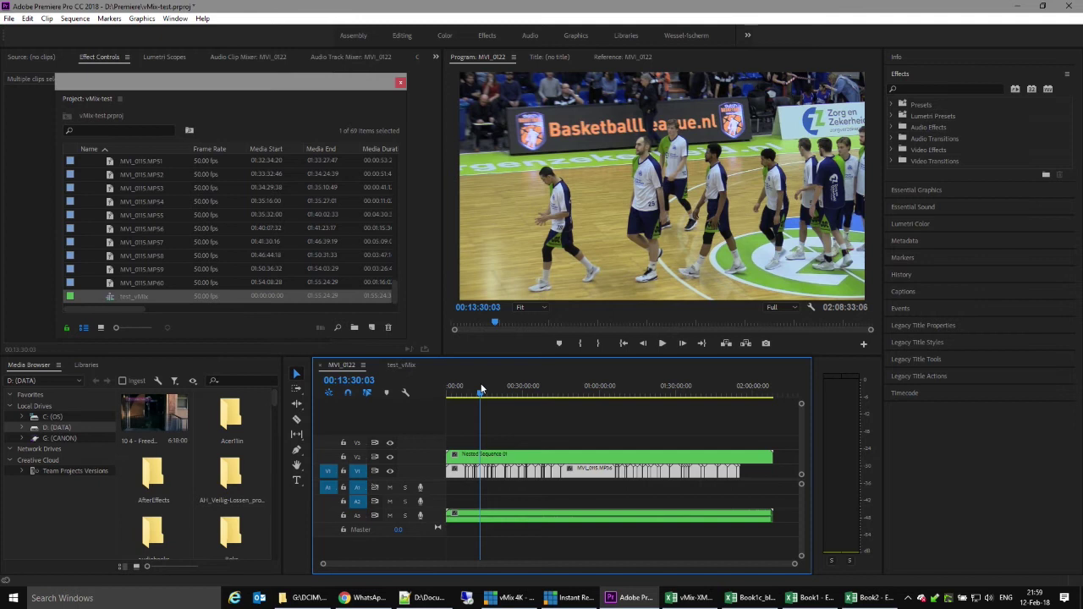
mouse_move(480, 383)
mouse_down()
mouse_move(462, 387)
mouse_move(473, 386)
mouse_up()
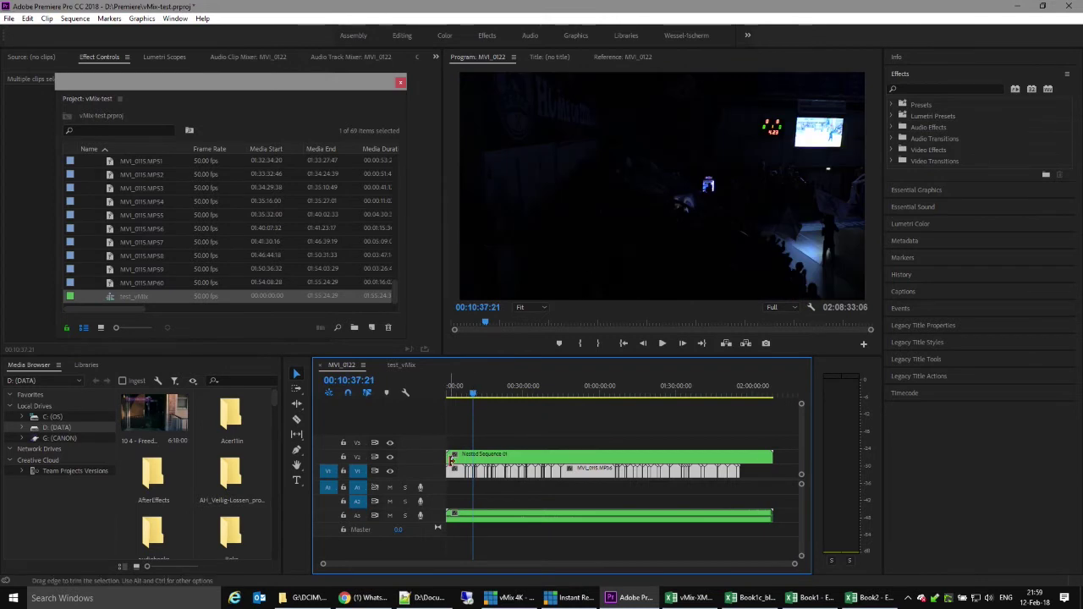
drag(452, 478, 478, 477)
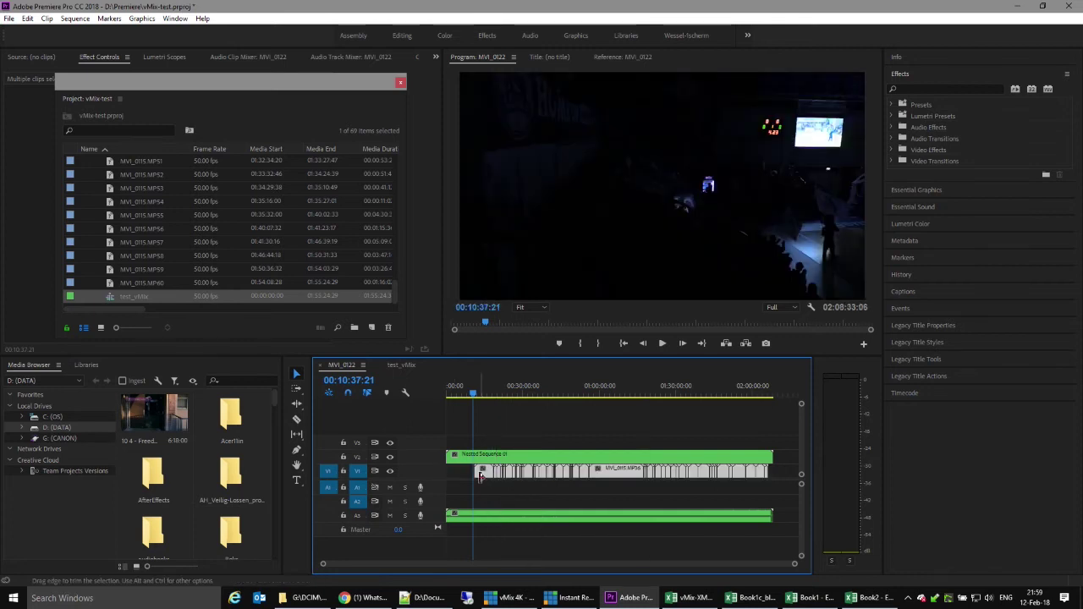
key(=)
key(=)
drag(689, 475, 687, 476)
drag(688, 477, 687, 475)
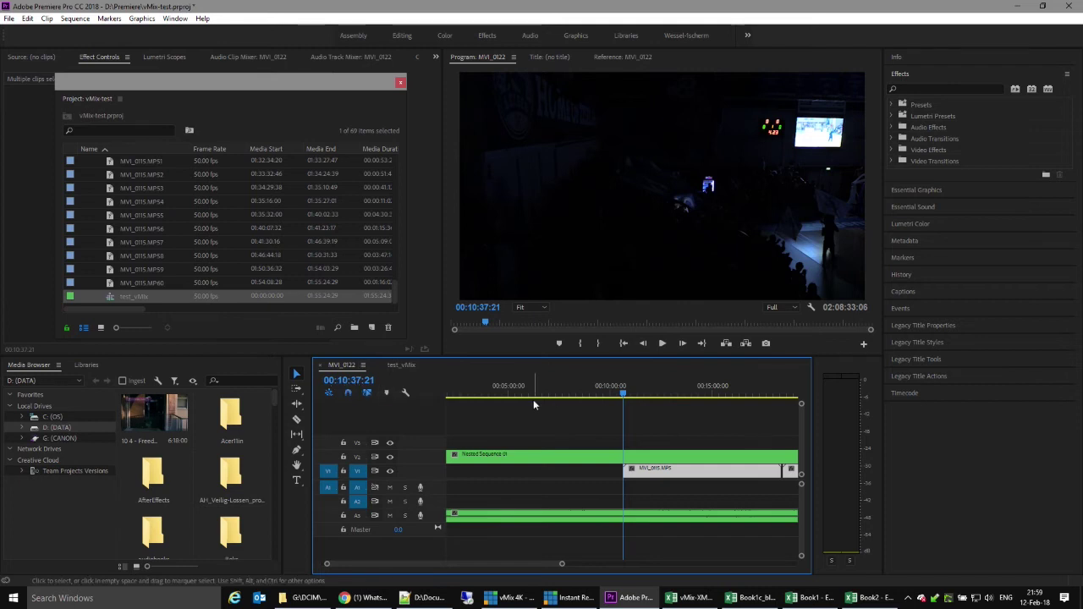
Step: Move all pasted offline clips straight up from track V1 to V2 so they overwrite Nested Sequence 01
key(backslash)
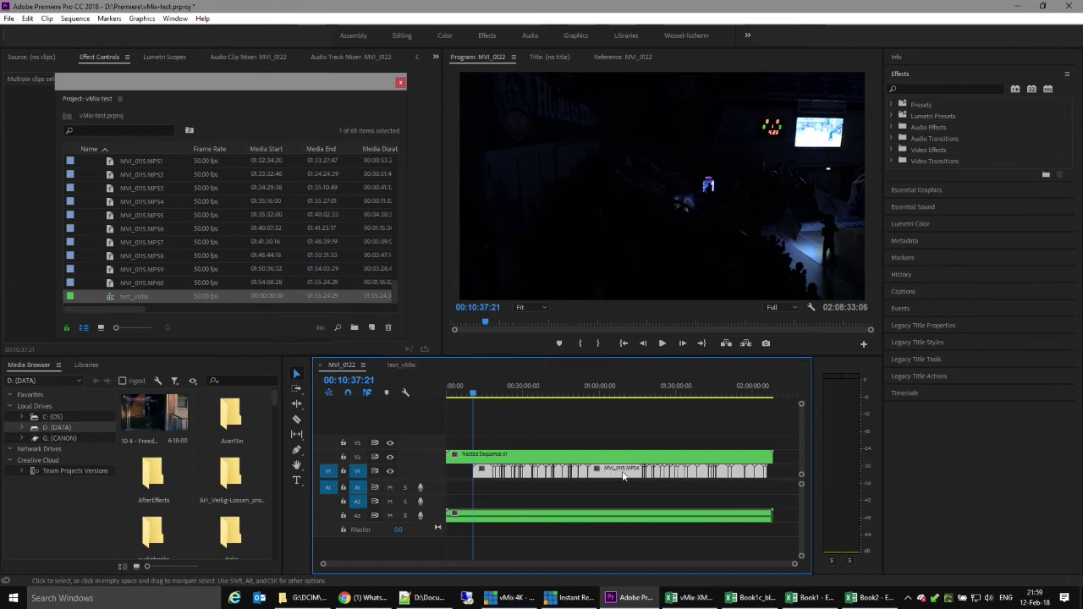
drag(621, 476, 622, 461)
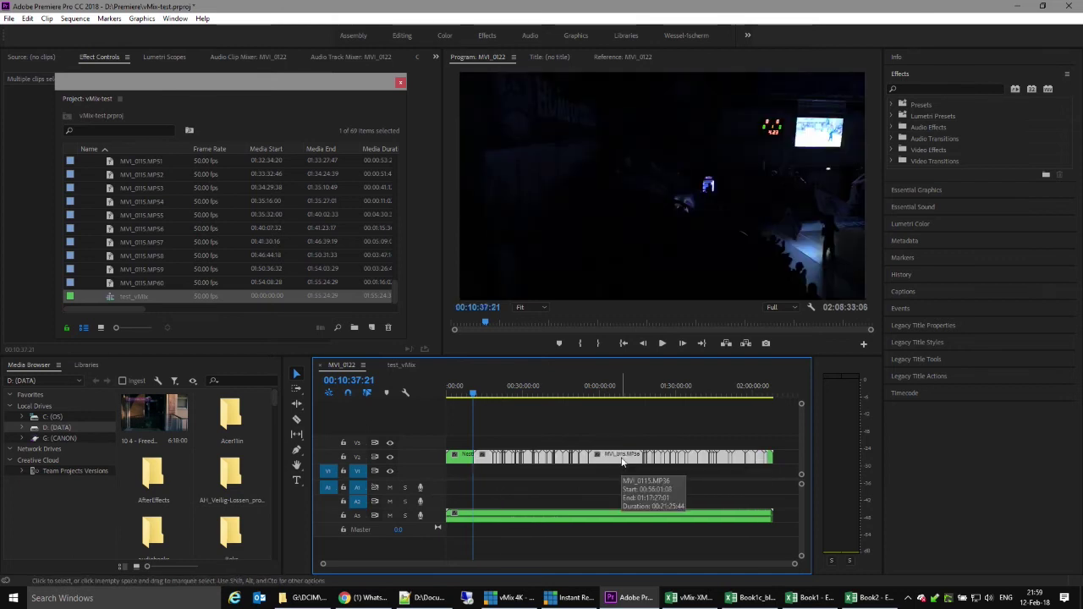
Step: Locate the piece of nested footage left on V2 after the first offline clip, placing the playhead at 00:18:35:20
click(614, 394)
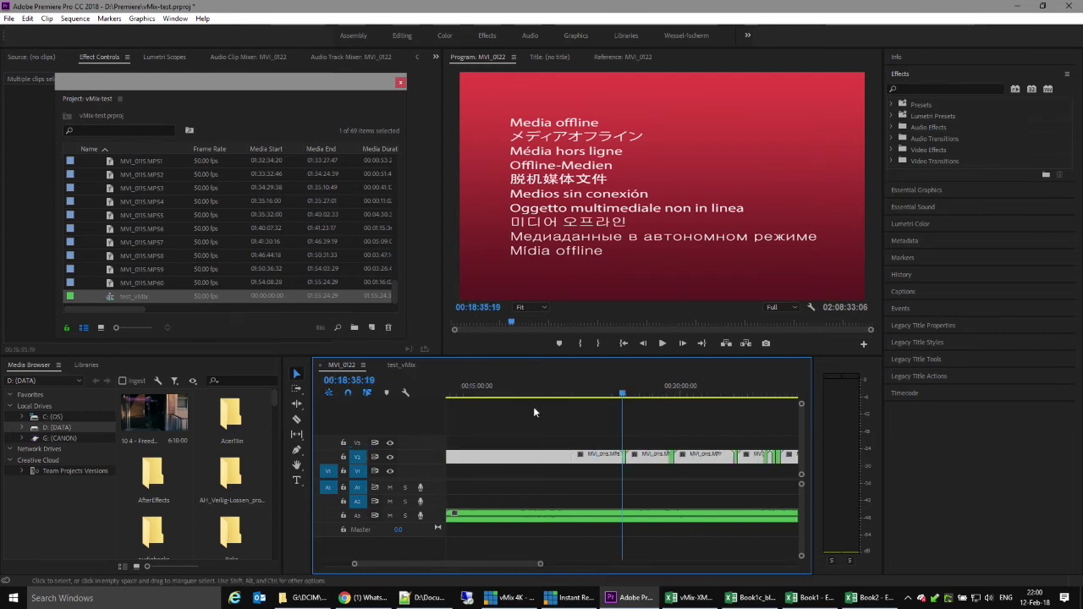
click(533, 406)
click(542, 461)
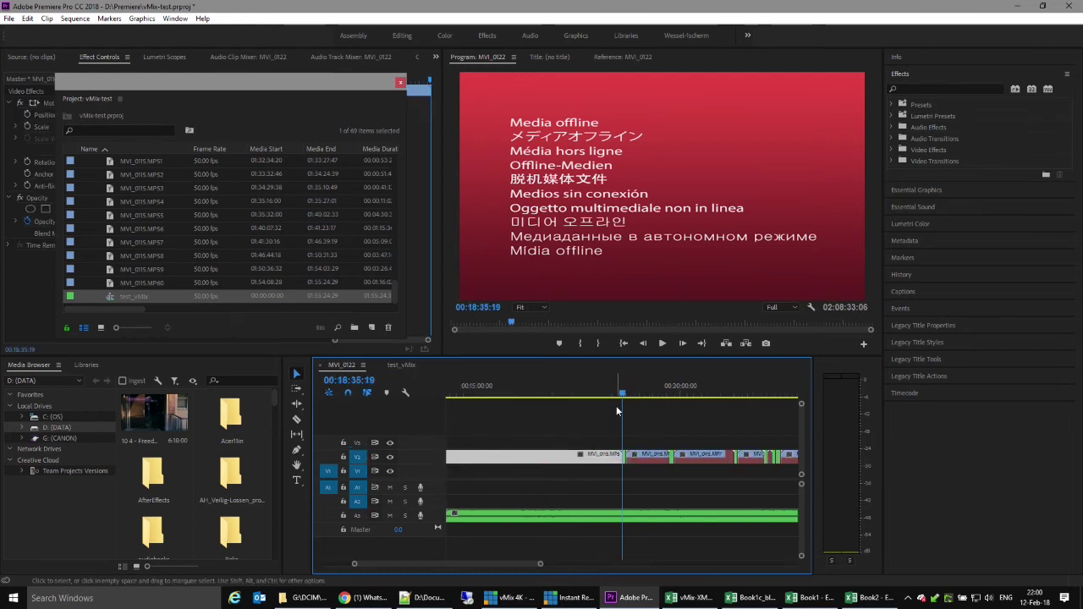
key(equal)
key(equal)
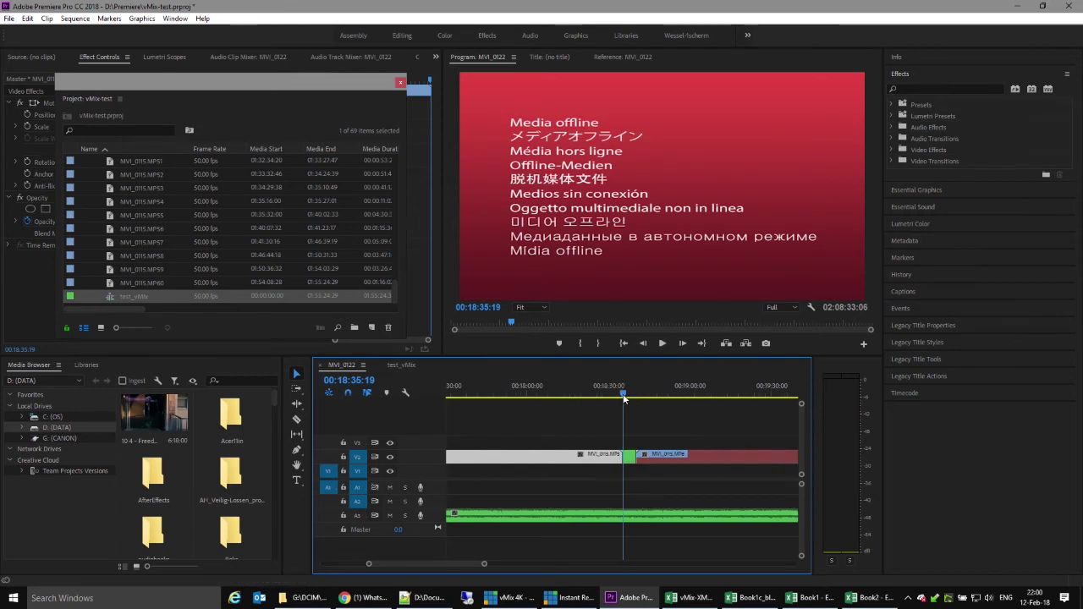
click(624, 398)
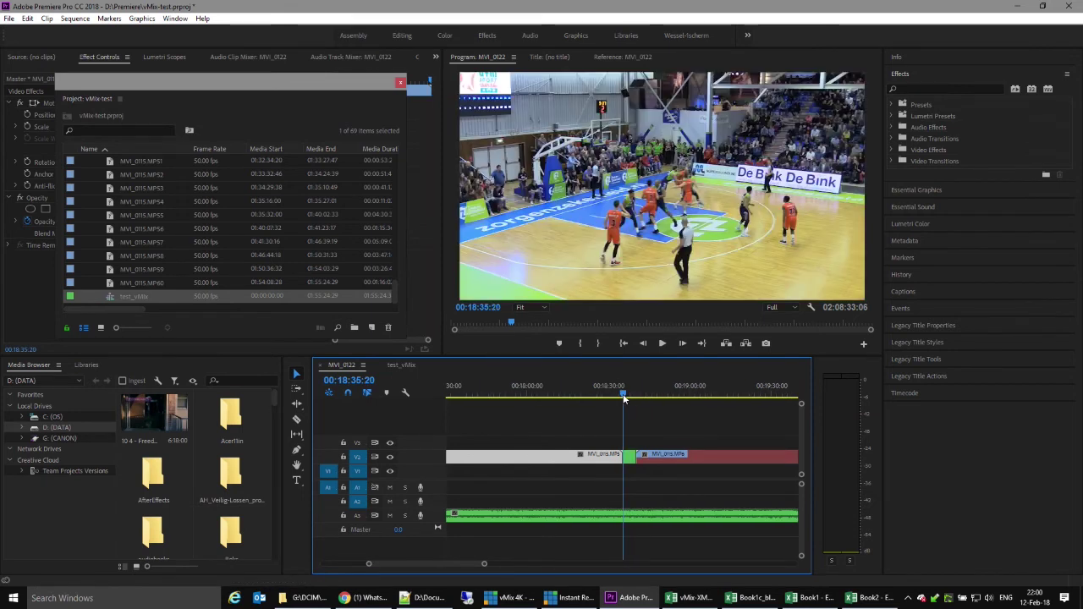
Step: Leave only track V2 targeted and jump the playhead between both edges of the remaining nested segment
click(357, 505)
click(357, 487)
click(357, 471)
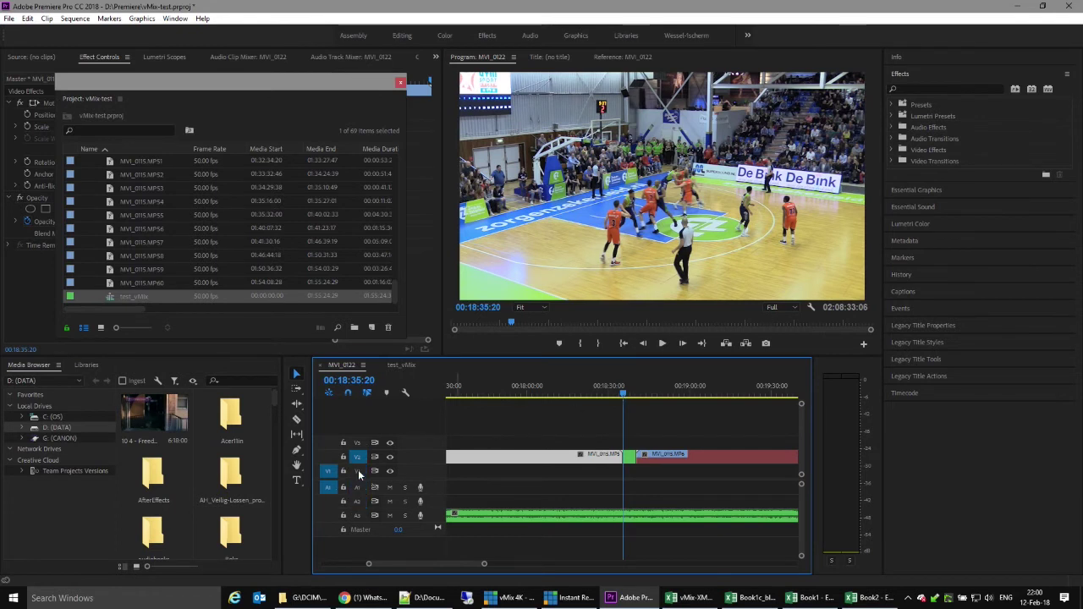
key(Down)
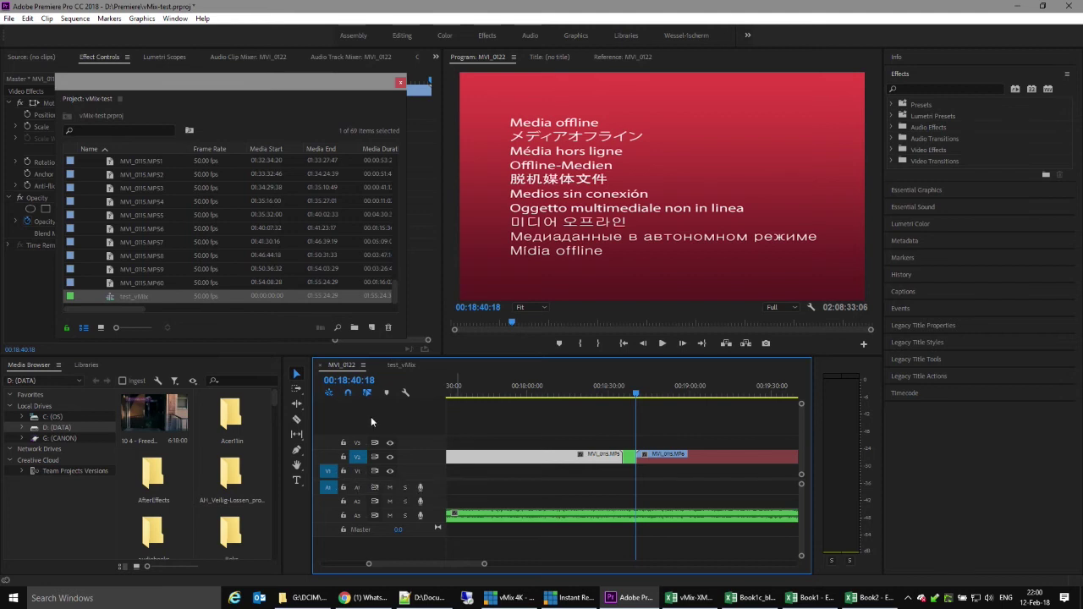
key(Up)
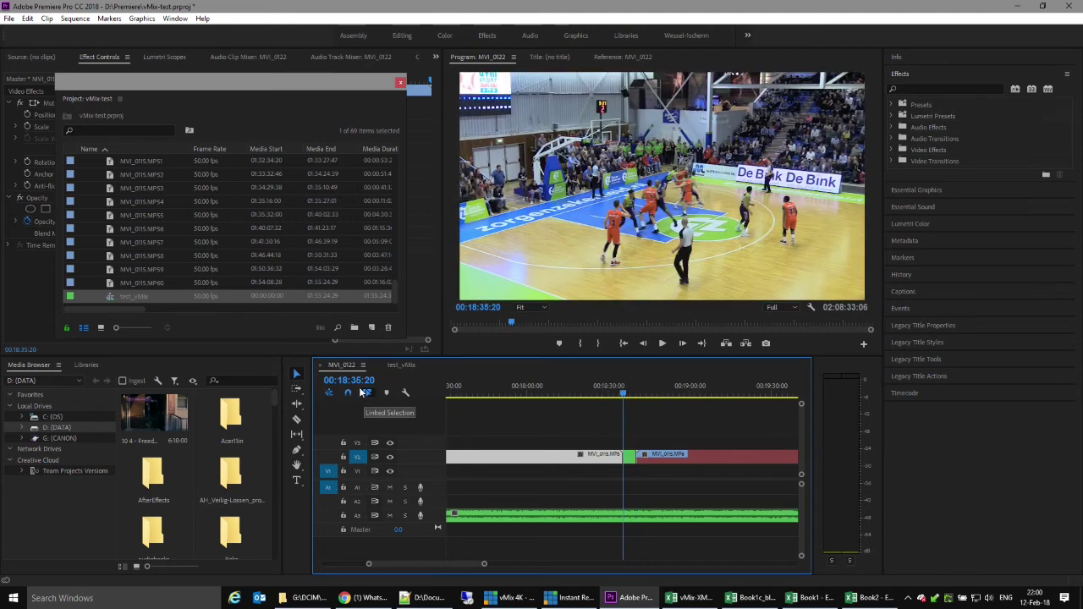
key(Down)
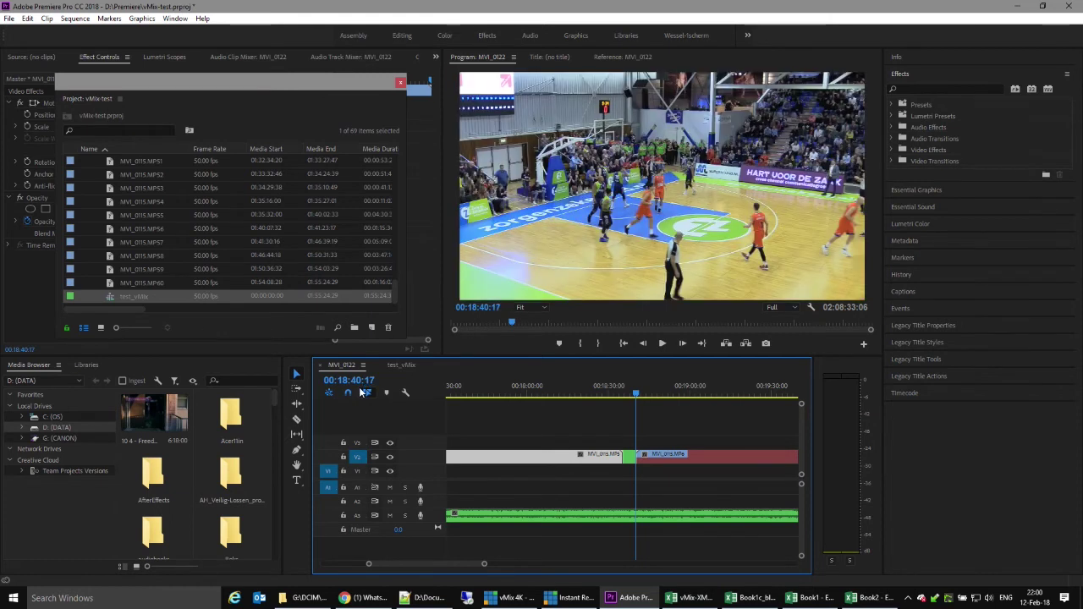
Step: Play through the nested segment between the first two offline clips and select it to inspect its timing
key(j)
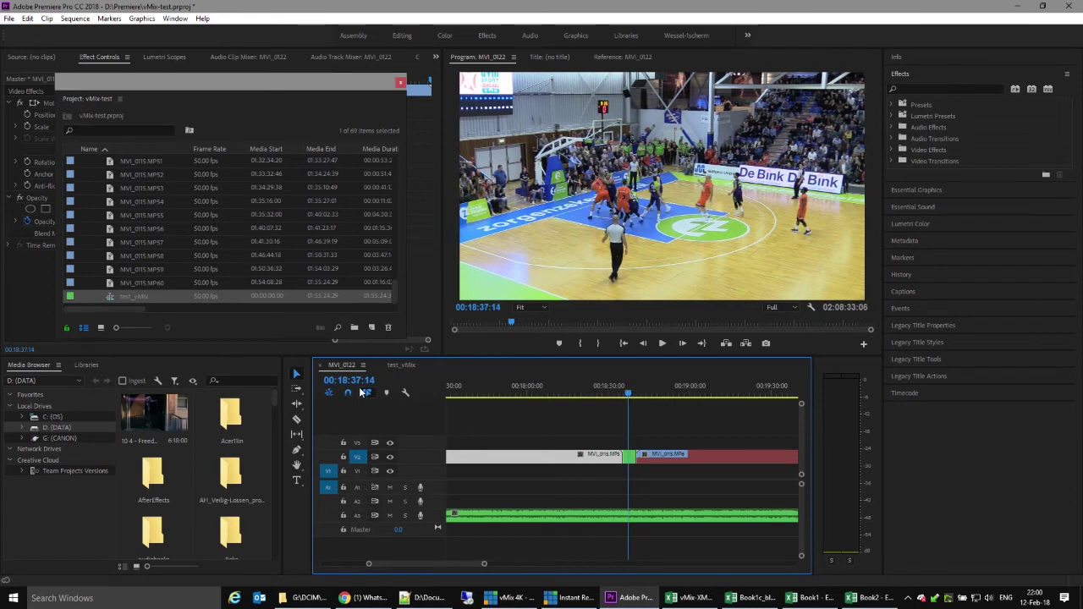
key(l)
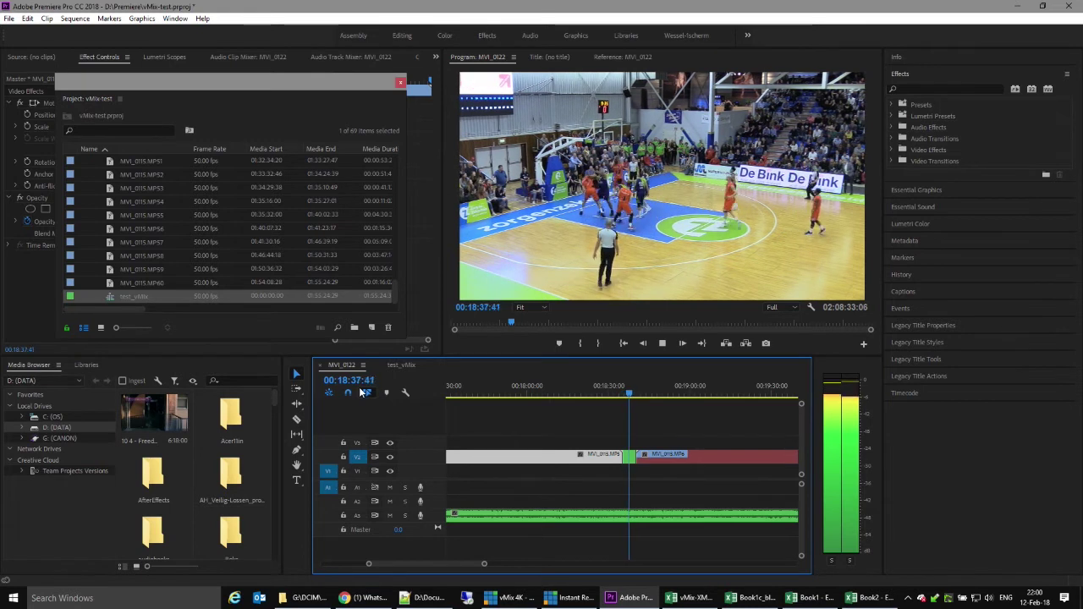
key(k)
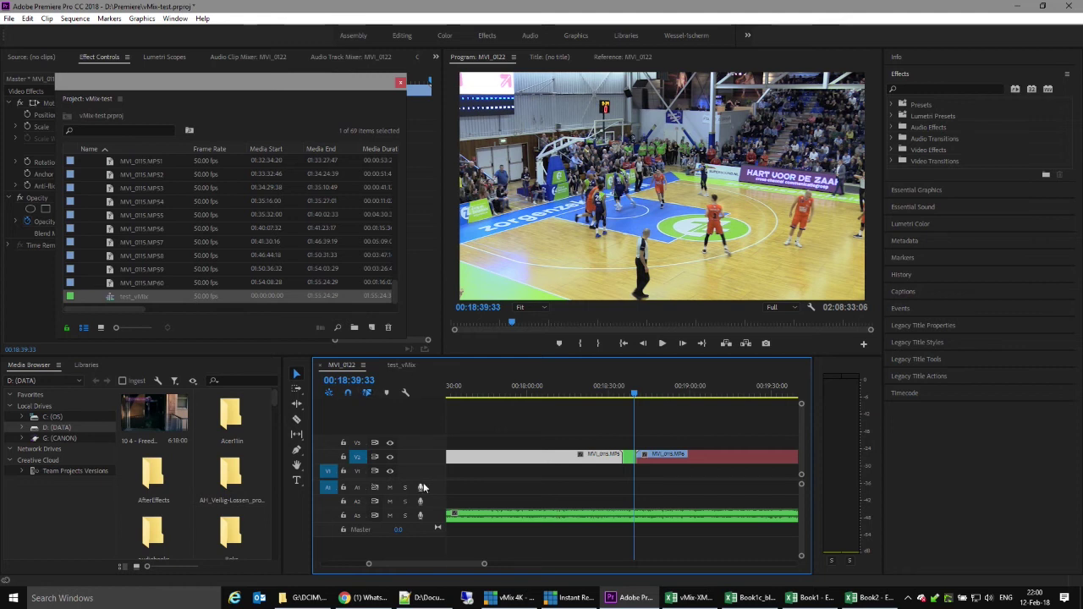
click(687, 474)
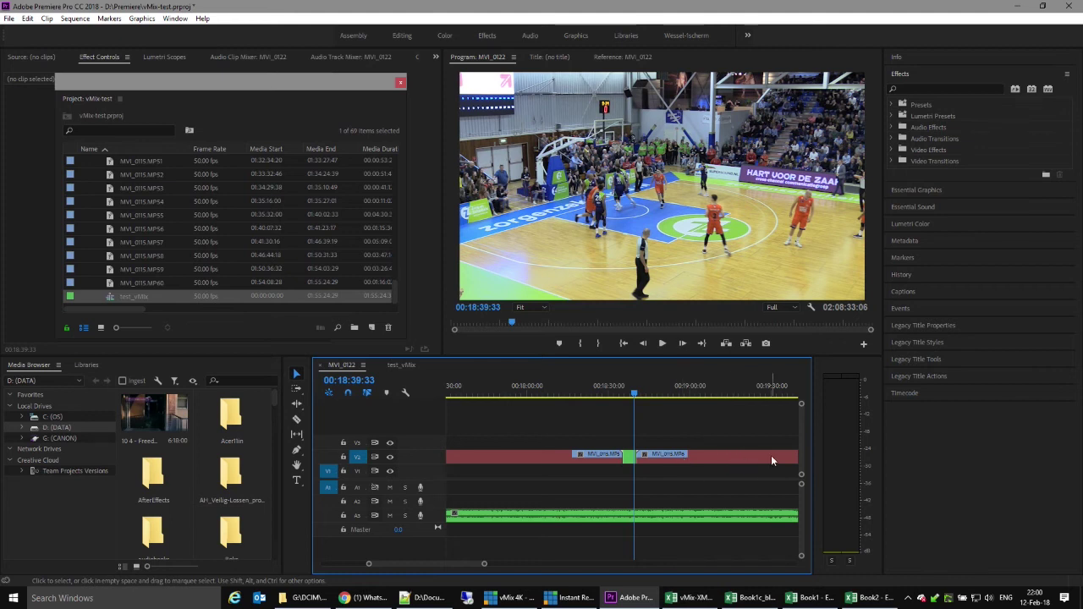
click(631, 461)
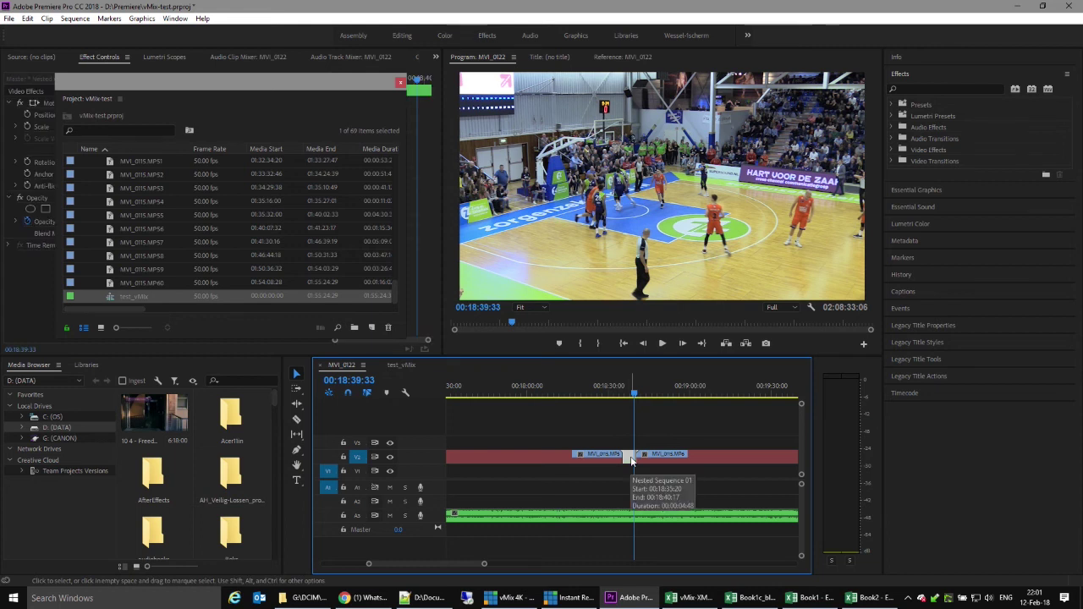
scroll(631, 461, down, 10)
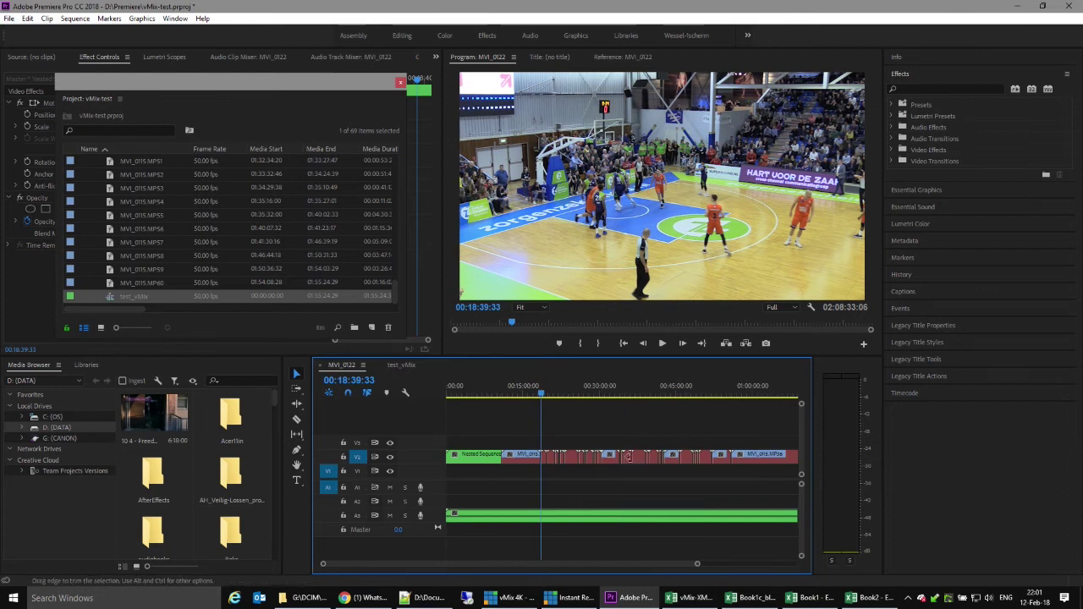
scroll(628, 457, down, 2)
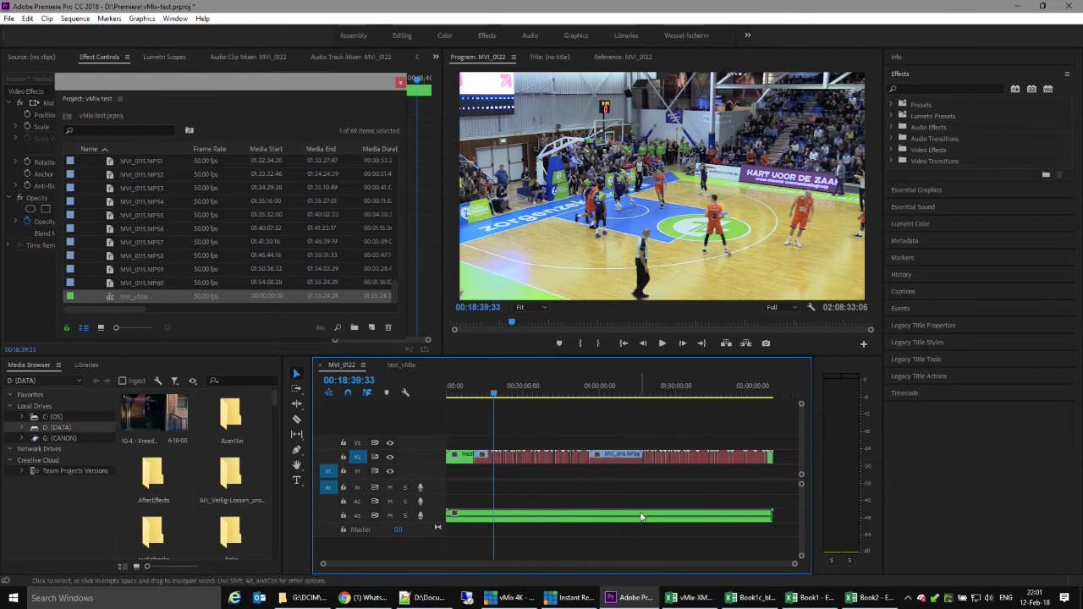
Step: Copy the A1 audio clips from test_vMix and paste them onto targeted track A1 of MVI_0122 at 00:10:51:10
click(402, 365)
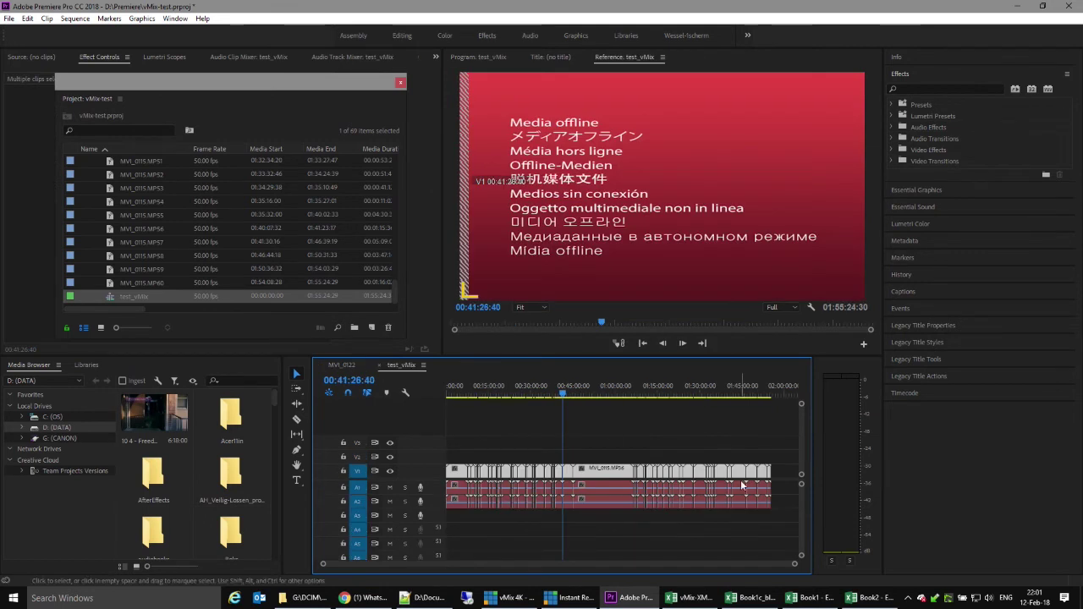
drag(785, 488, 417, 484)
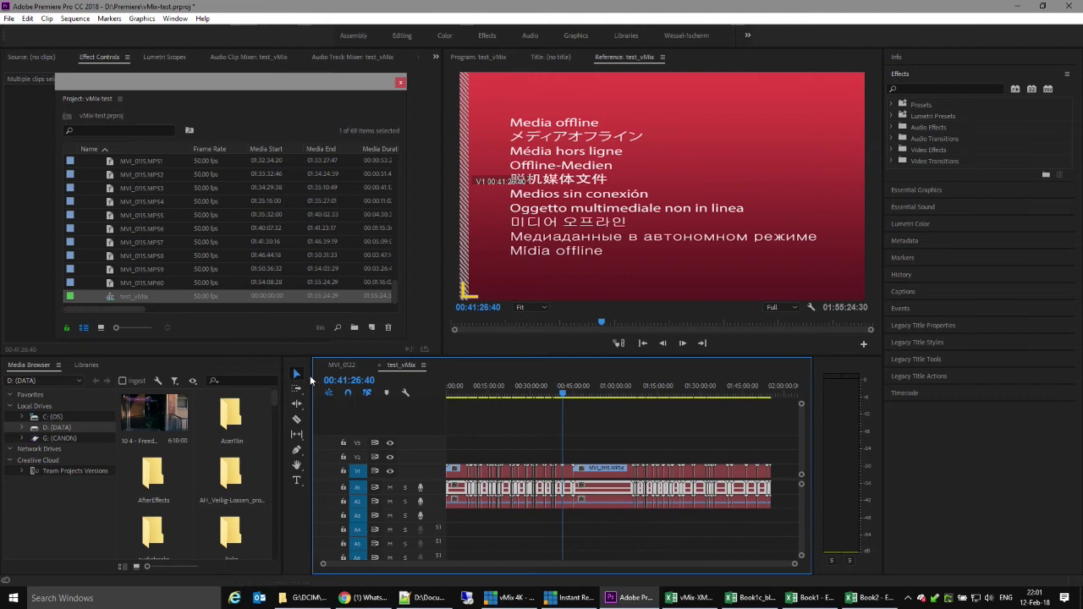
click(343, 365)
click(357, 487)
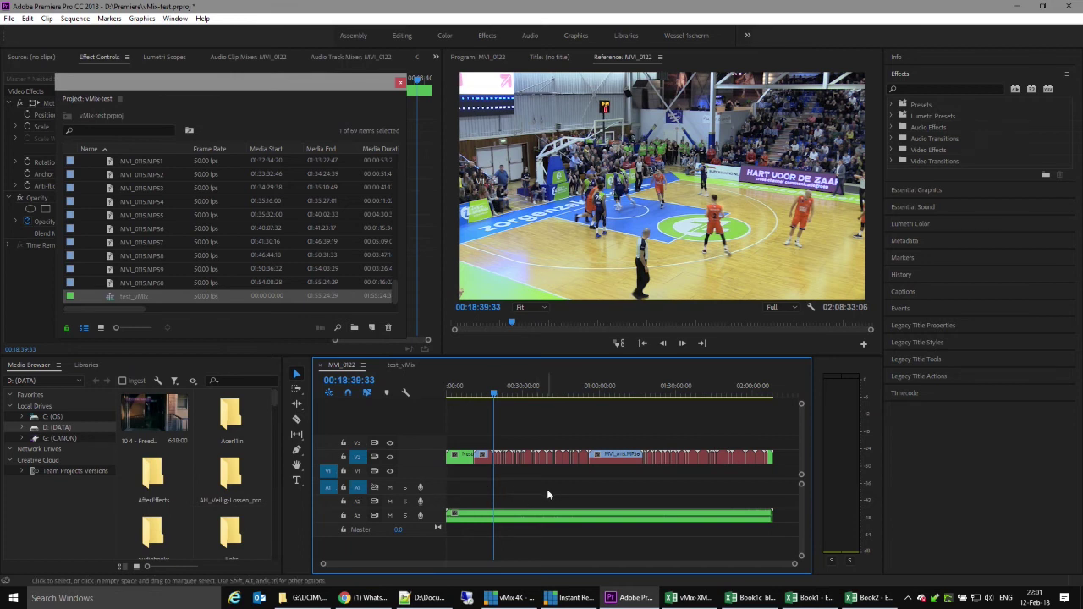
key(Home)
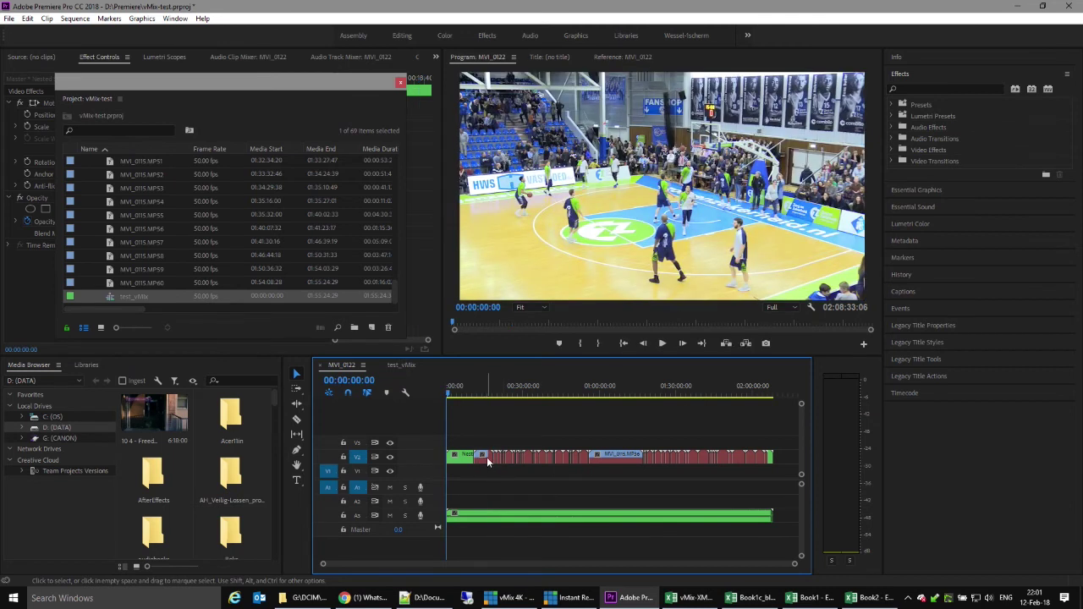
key(Right)
key(Right)
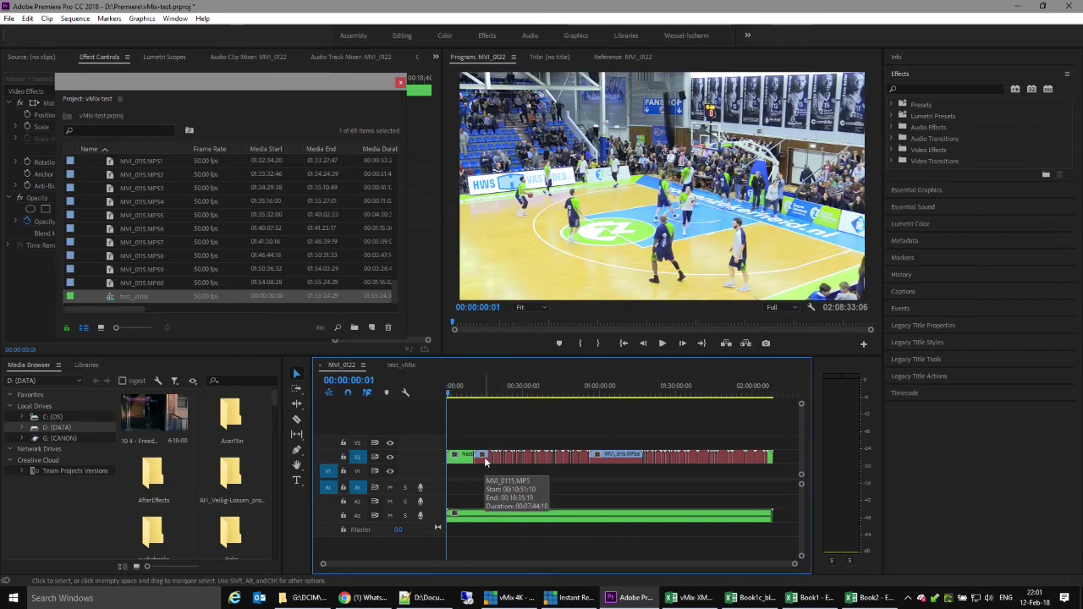
key(Down)
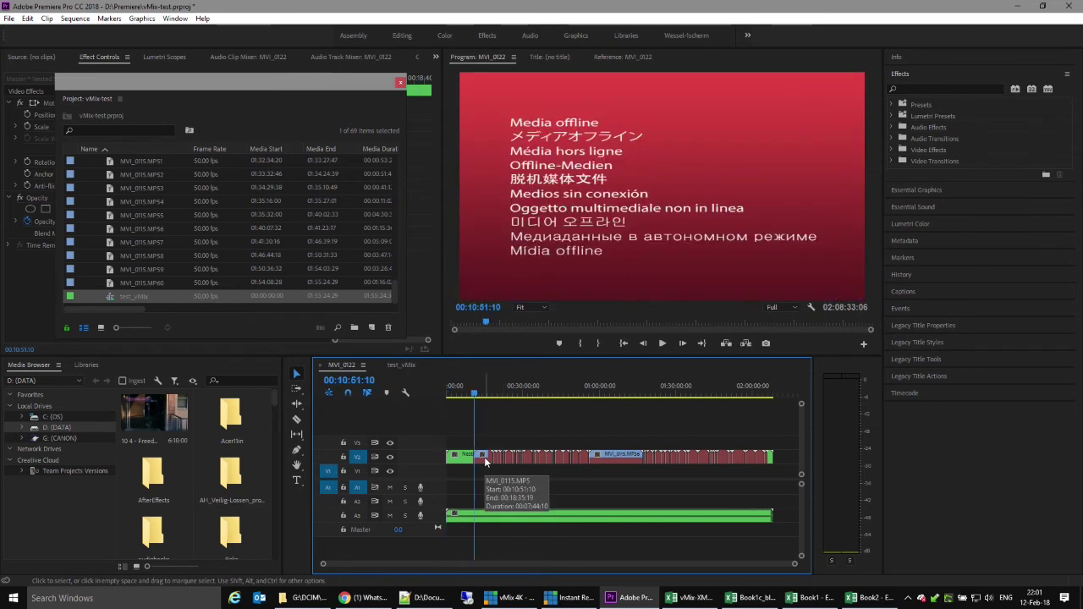
key(ctrl+v)
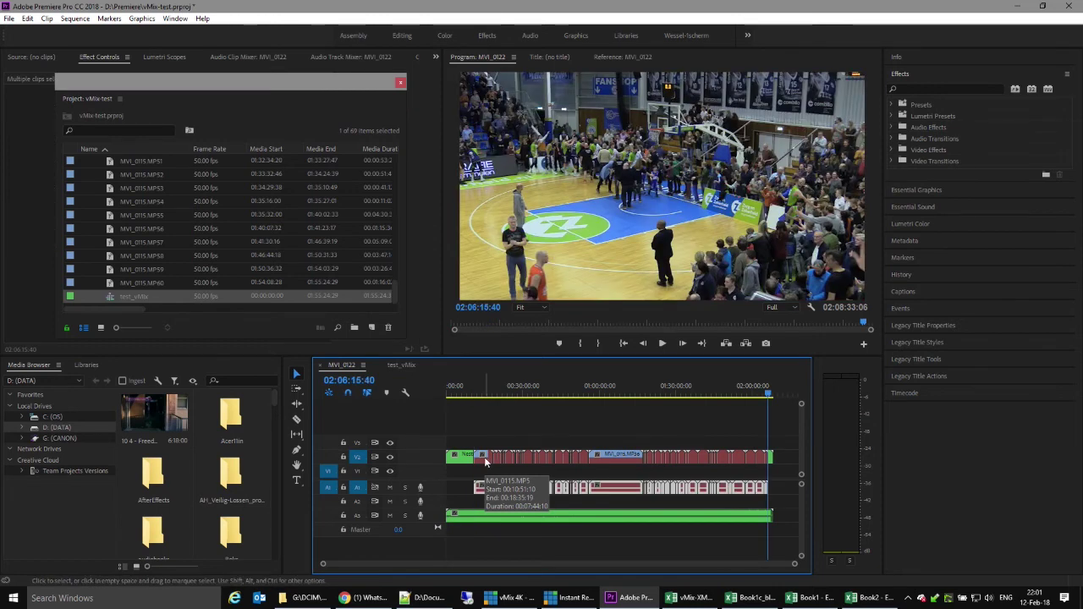
Step: Select the first offline video clip on V2 and the first audio clip on A1 in turn to compare them
click(485, 458)
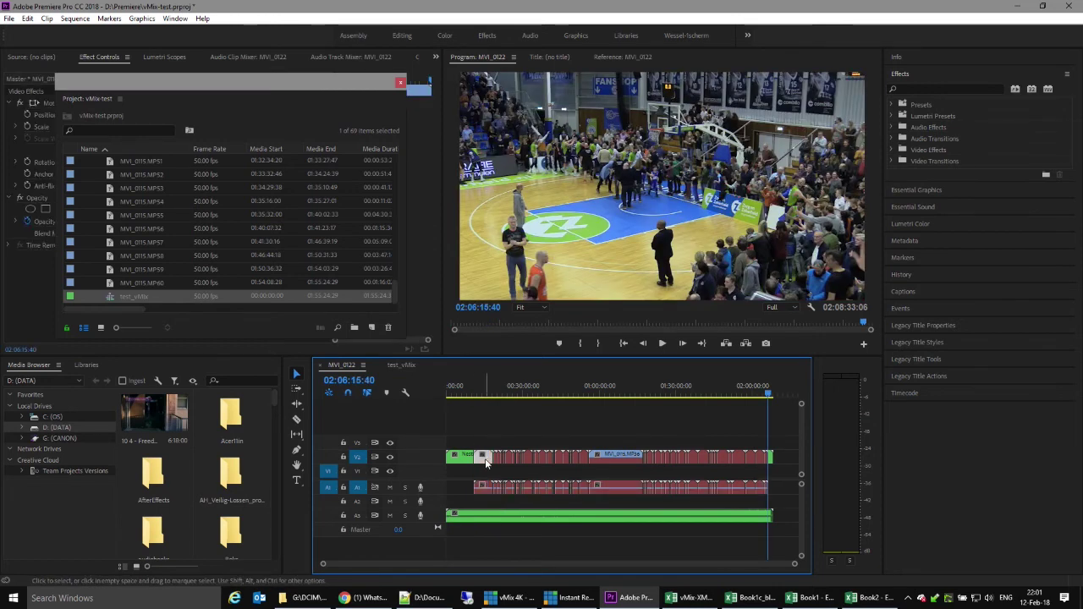
click(479, 486)
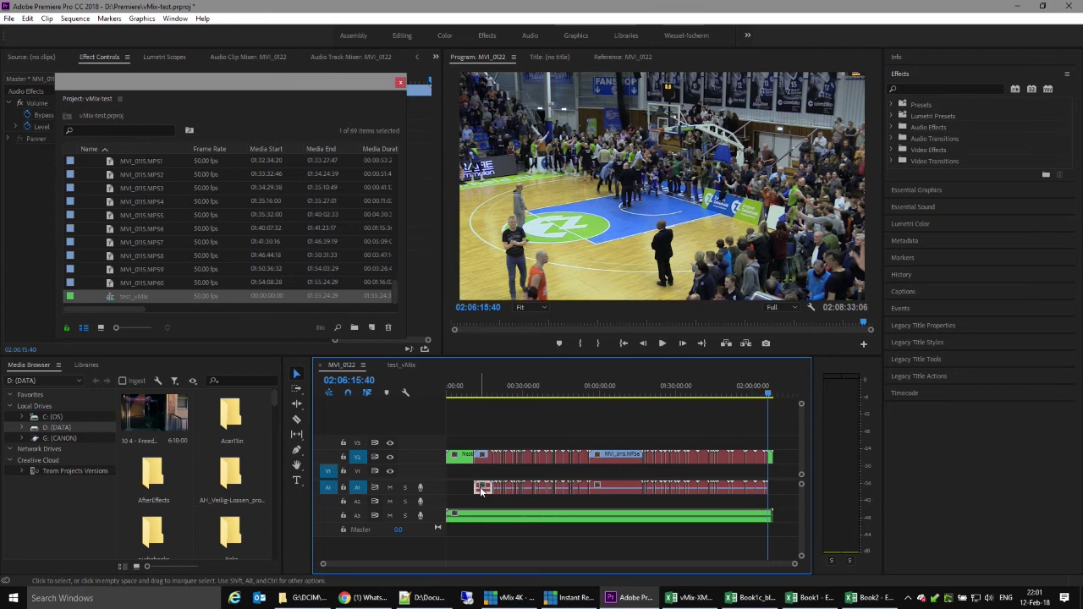
Step: Select all the offline audio clips on A1 and move them straight onto A3, overwriting the nested audio at the same times
drag(779, 499, 466, 490)
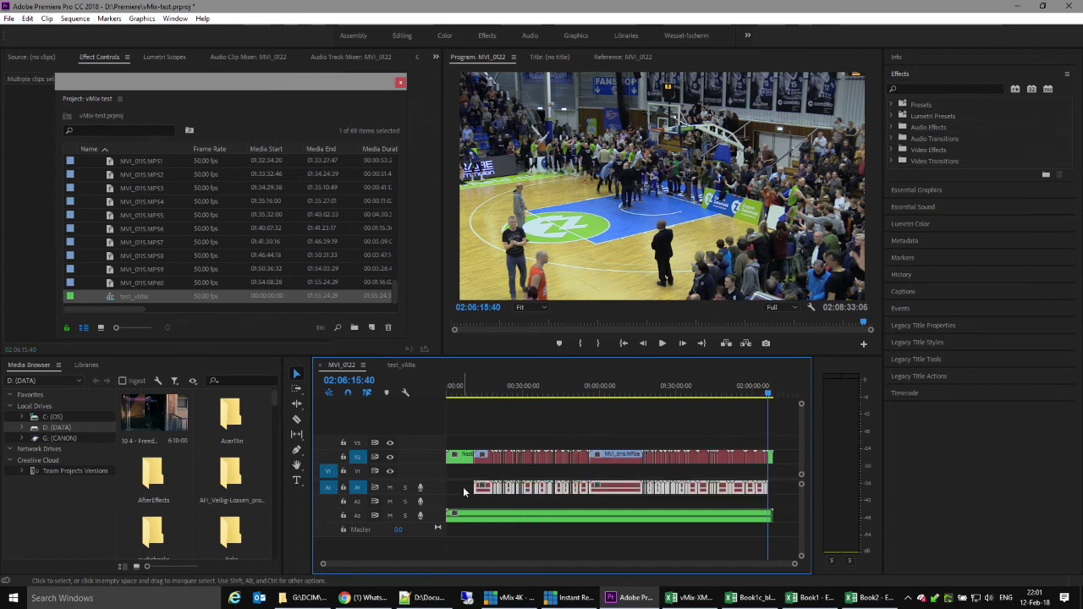
drag(616, 489, 621, 517)
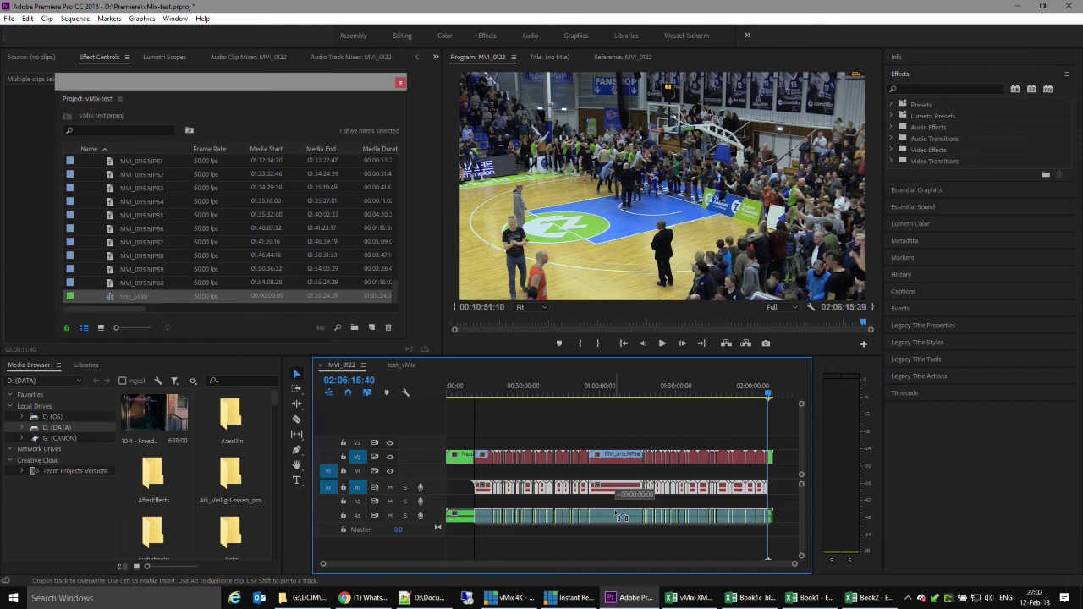
drag(621, 517, 621, 517)
Step: Examine the V2 and A3 cuts around the nested segment at 00:18:35:20, scrubbing the playhead across its edges
click(479, 391)
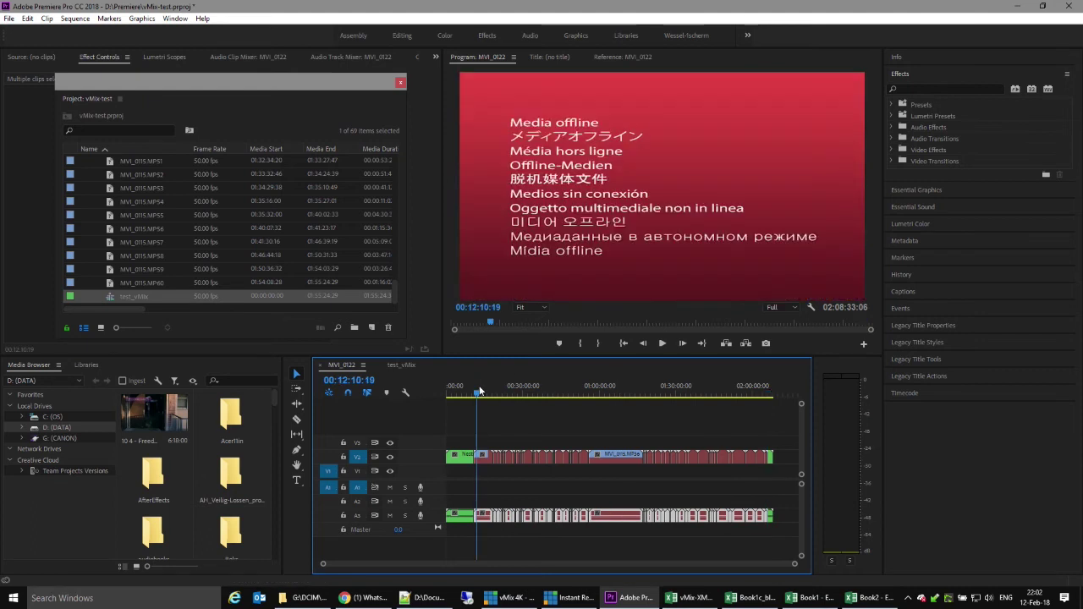
key(equal)
key(equal)
key(equal)
key(equal)
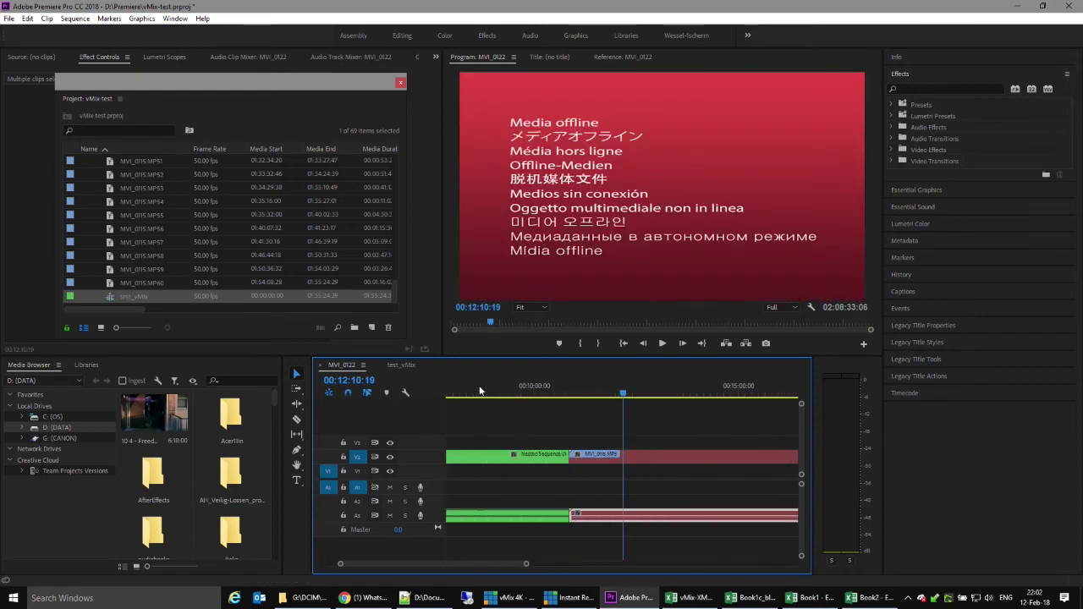
key(Down)
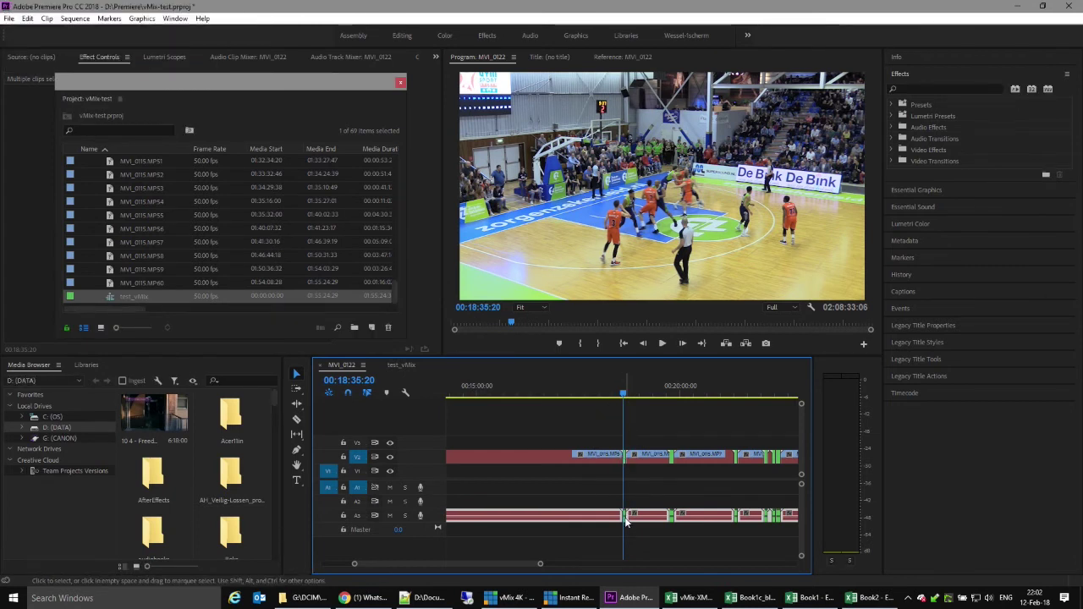
click(622, 396)
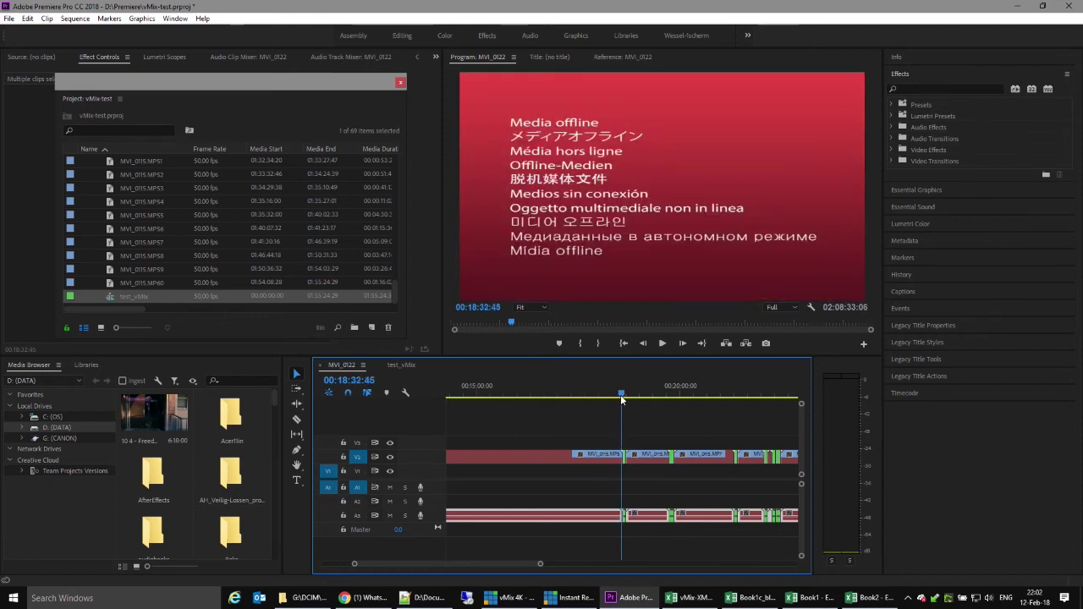
drag(623, 400, 624, 400)
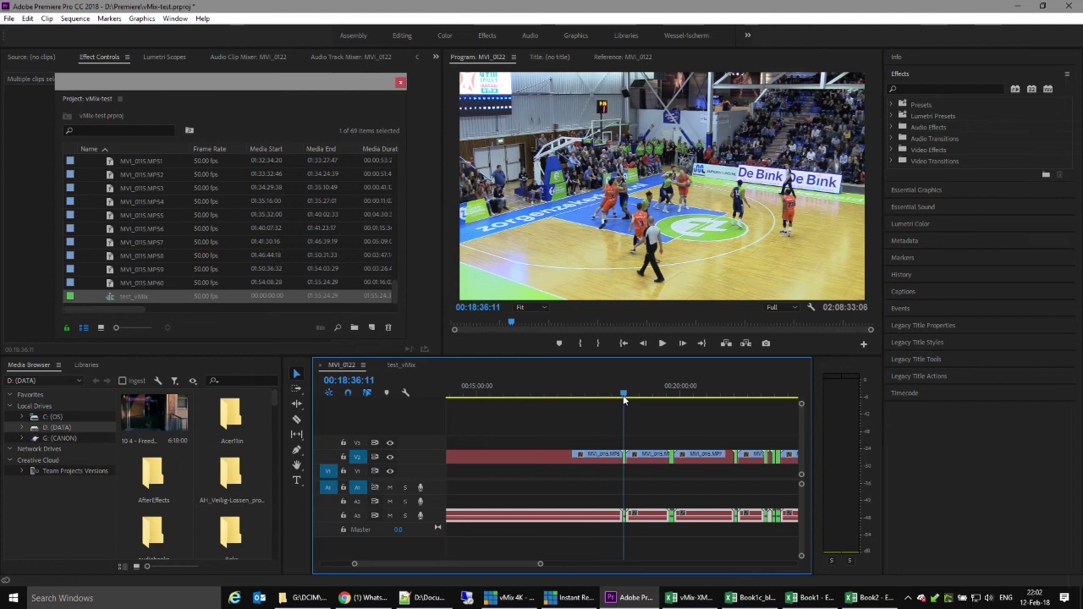
Step: Deselect the audio clips and save the project
click(528, 415)
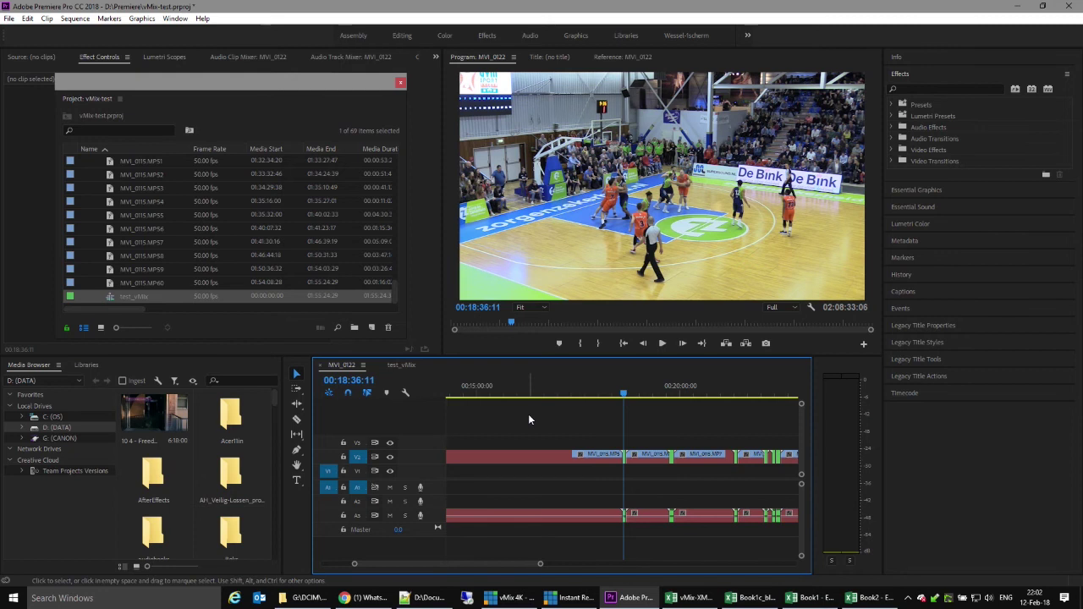
click(9, 19)
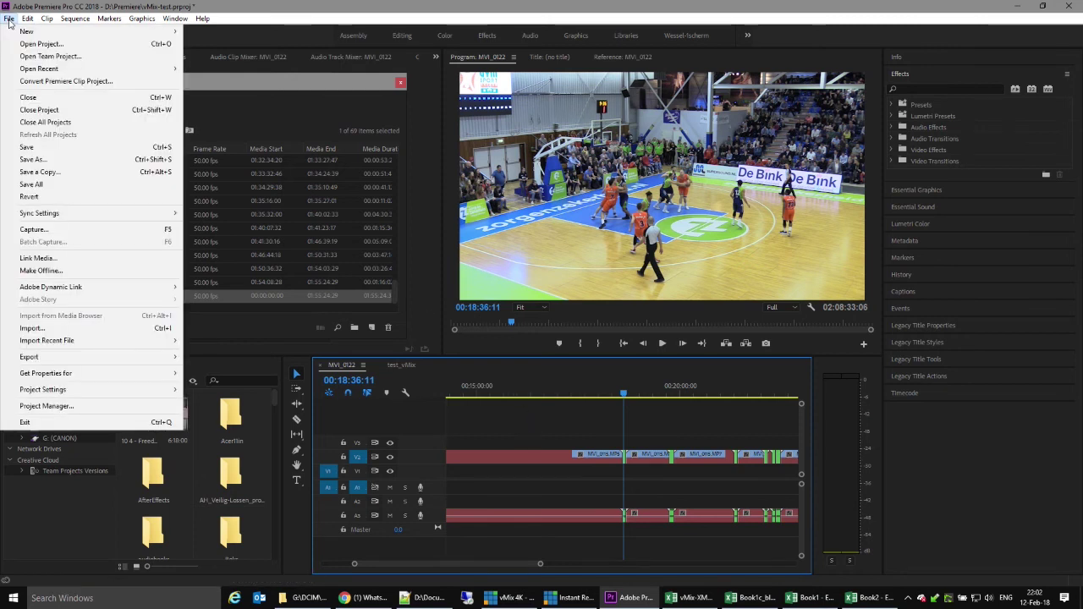
click(45, 151)
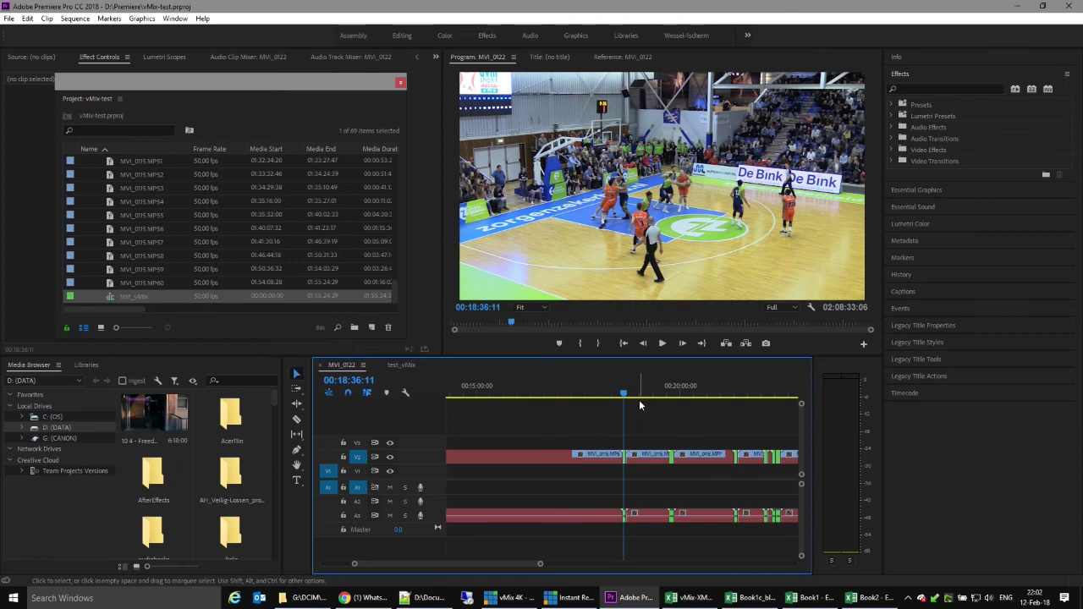
Step: Ripple delete the first offline video clip on V2 together with its matching audio clip on A3
key(equal)
key(equal)
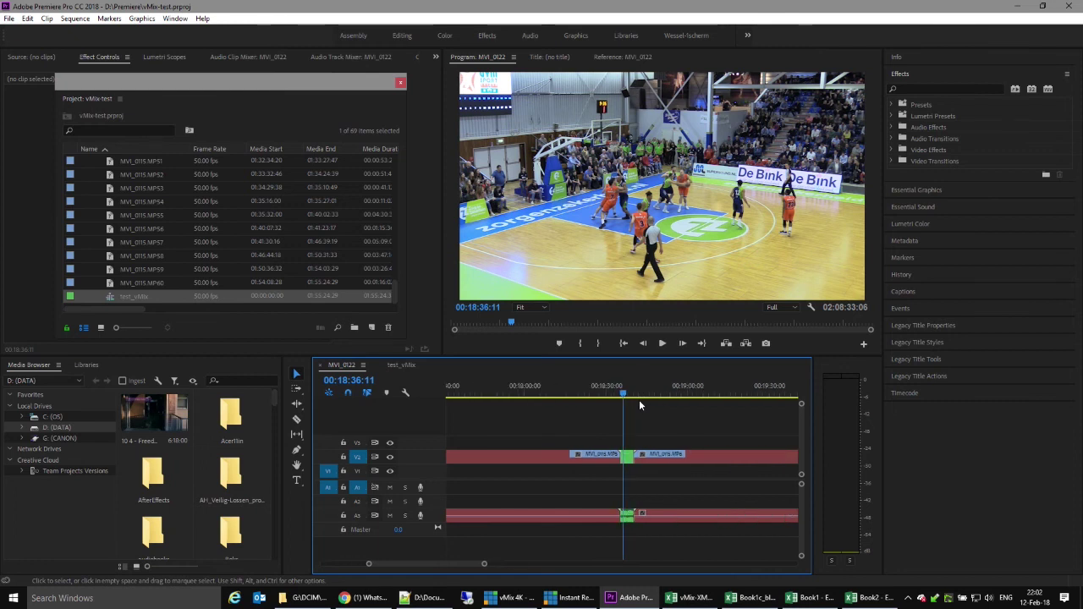
key(Up)
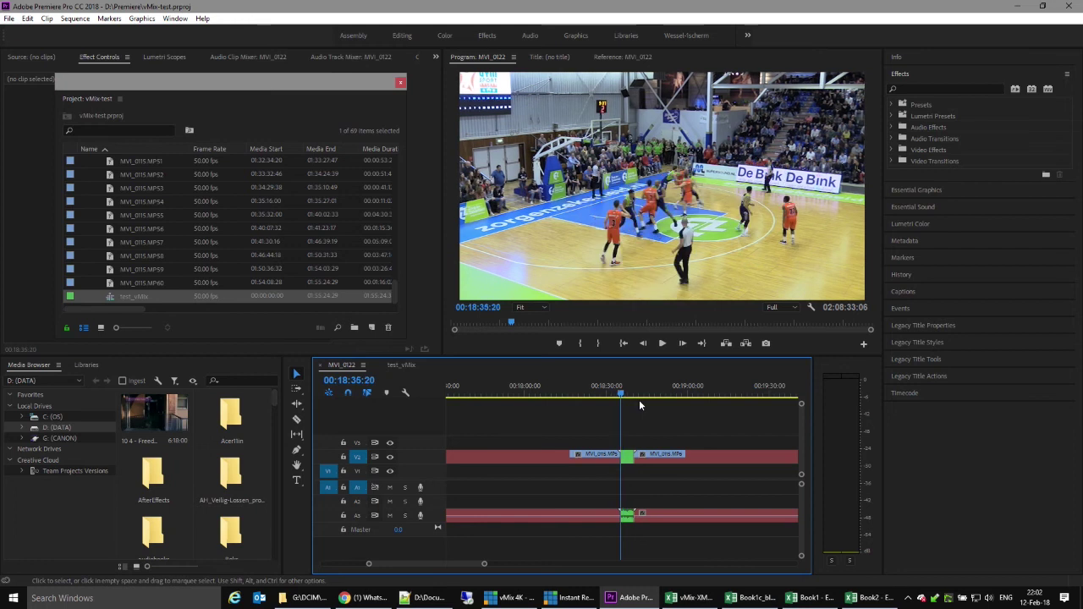
key(minus)
key(minus)
key(minus)
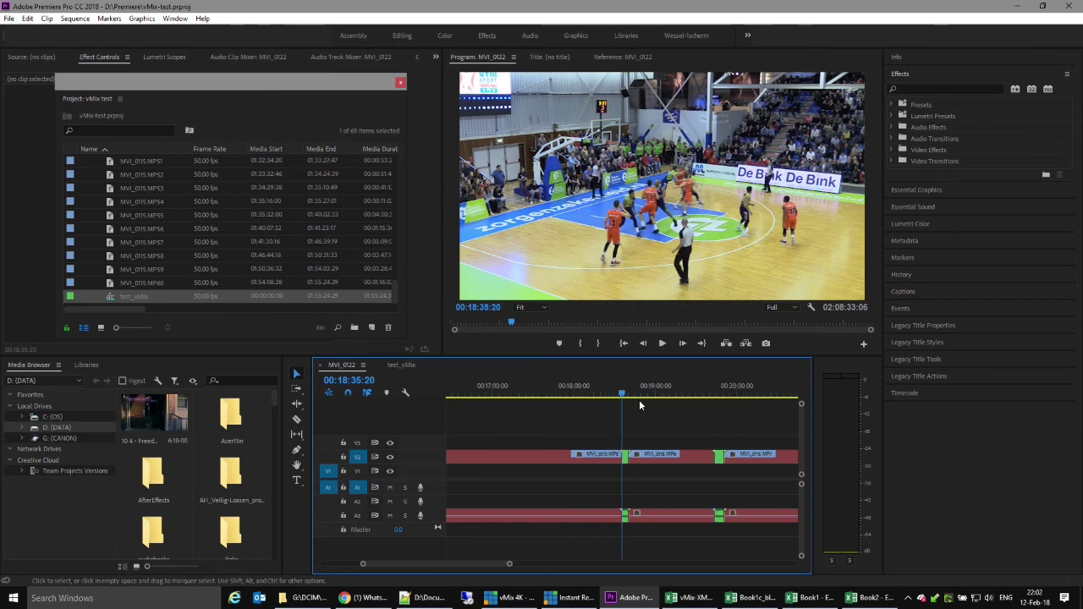
key(minus)
key(minus)
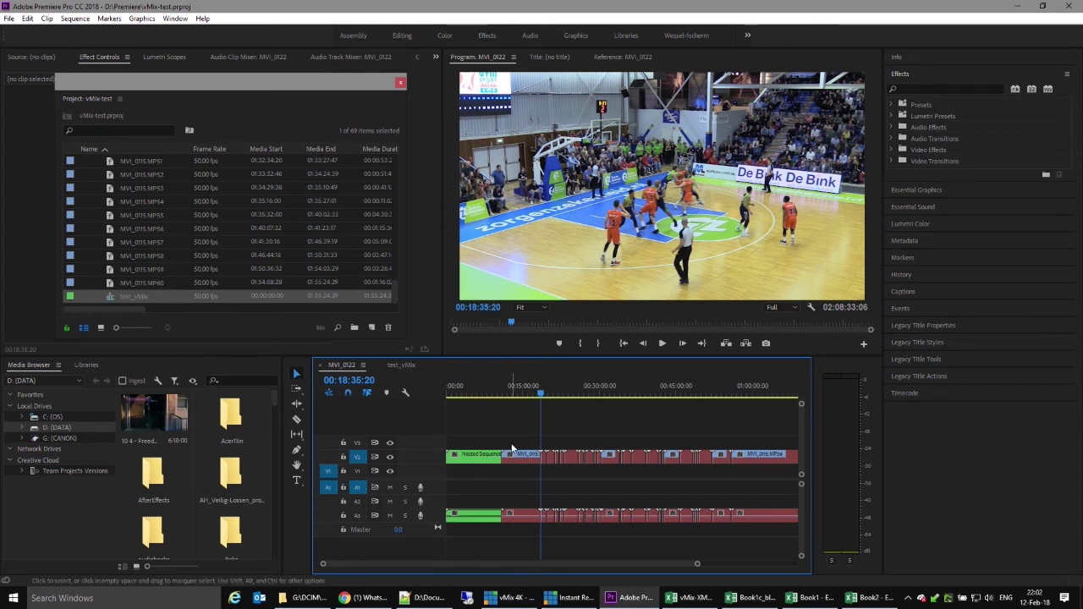
drag(520, 435, 521, 535)
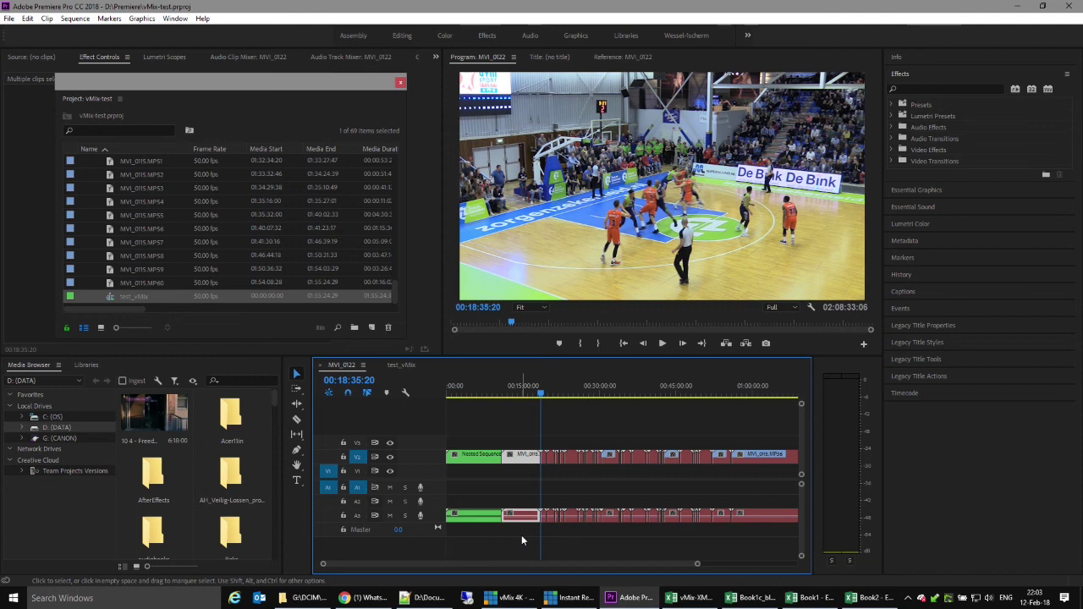
right_click(519, 457)
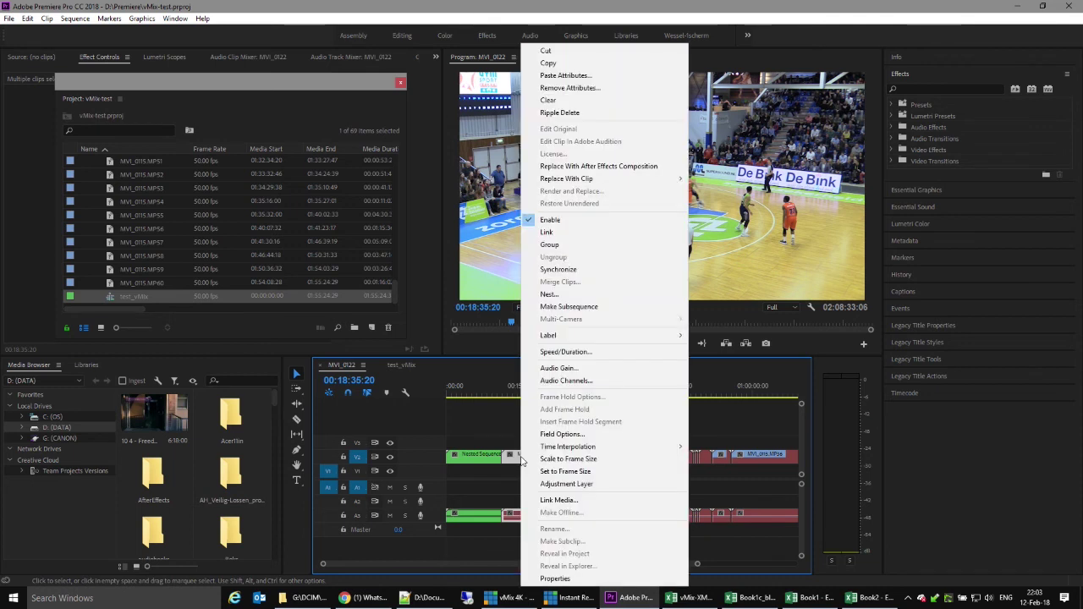
click(563, 112)
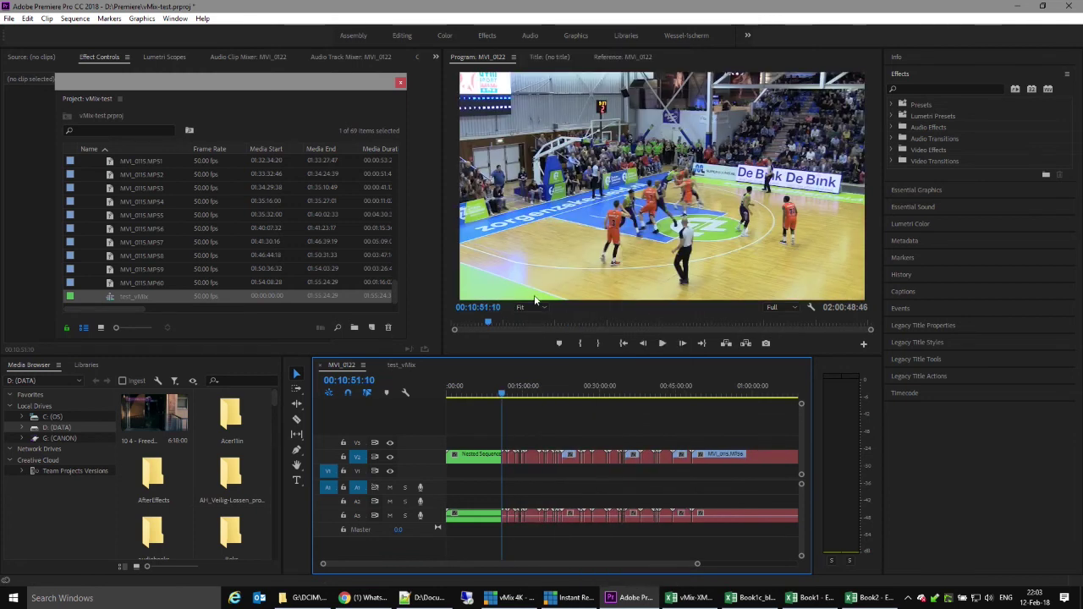
Step: Ripple delete the longer offline video and audio clip pairs one by one from 00:10:51:10 up to 00:11:37:00
key(=)
key(=)
key(=)
key(=)
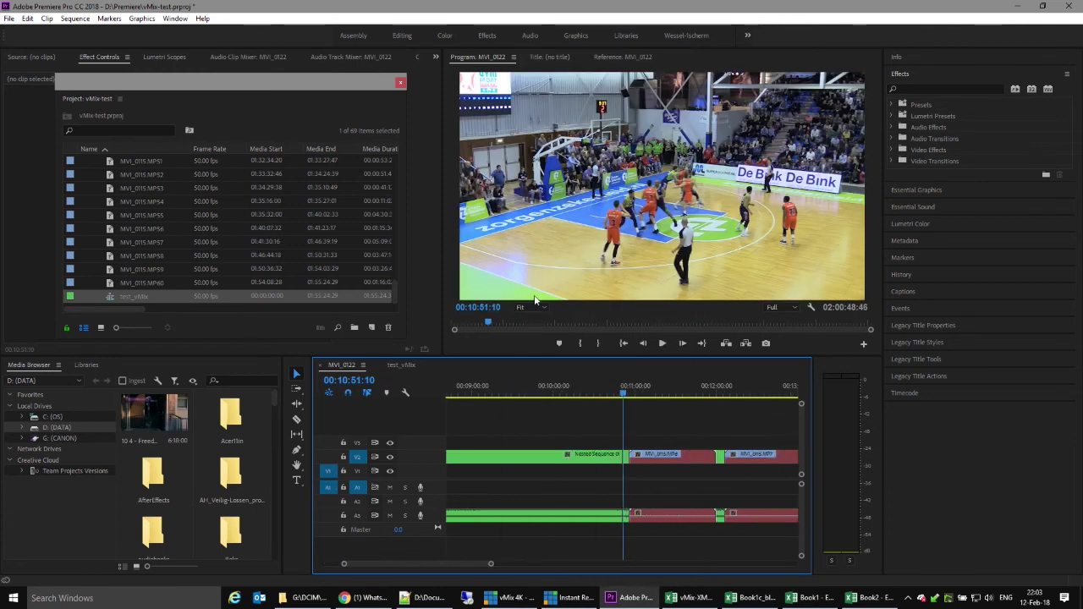
drag(668, 423, 676, 536)
key(ctrl+z)
drag(699, 417, 698, 546)
key(ctrl+z)
drag(672, 408, 671, 534)
key(ctrl+z)
drag(698, 437, 704, 540)
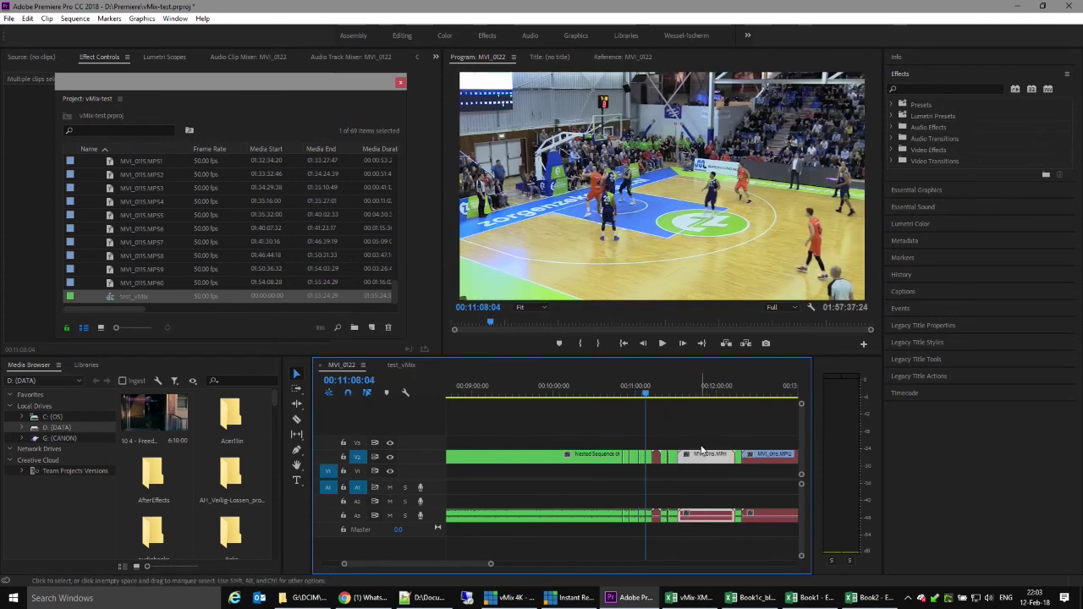
key(ctrl+z)
scroll(676, 422, down, 2)
drag(657, 418, 663, 535)
key(ctrl+z)
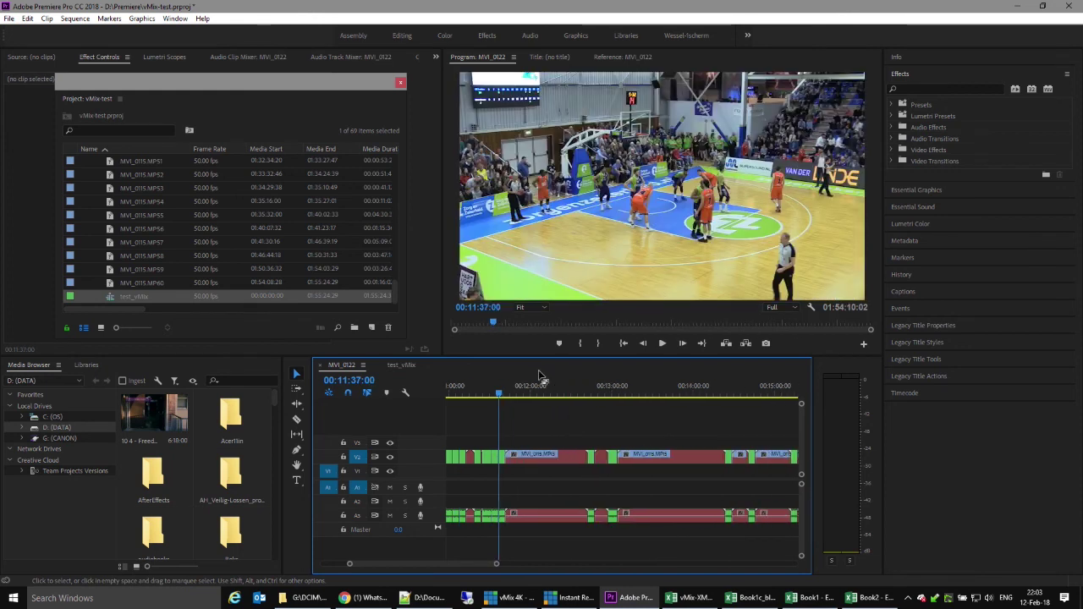
Step: Continue ripple deleting the longer offline clip pairs on V2 and A3 from 00:11:37:00 up to 00:13:27:38
drag(548, 426, 549, 521)
key(ctrl+z)
drag(598, 423, 605, 555)
key(ctrl+z)
drag(575, 431, 584, 548)
key(shift+Delete)
drag(604, 433, 608, 547)
key(shift+Delete)
drag(722, 420, 731, 565)
key(shift+Delete)
drag(586, 428, 577, 549)
key(shift+Delete)
drag(642, 436, 657, 519)
key(shift+Delete)
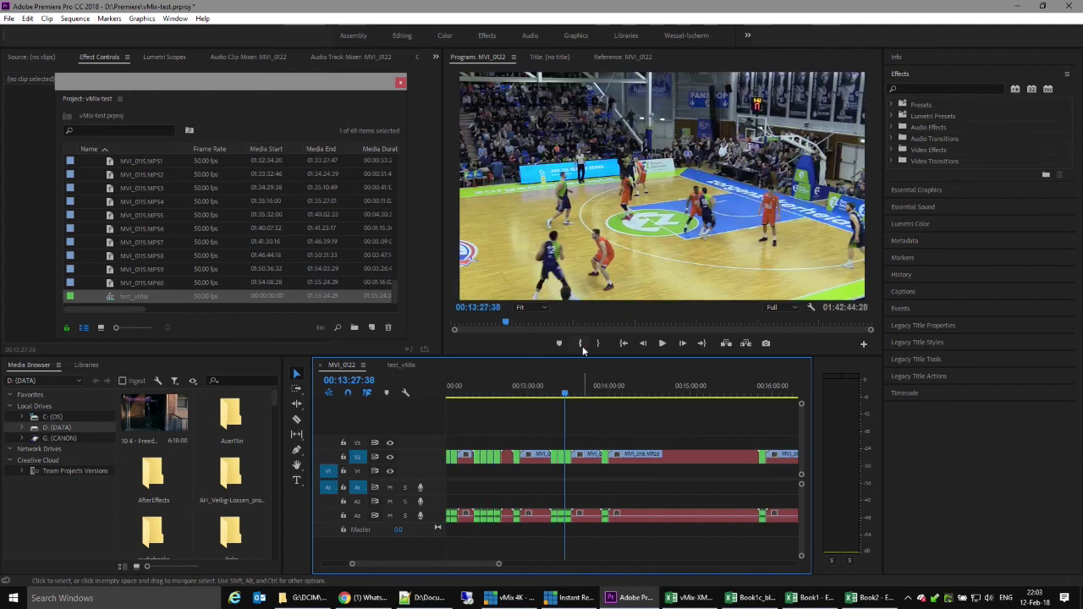
Step: Ripple delete the next two offline video and audio clip pairs after 00:13:27:38
drag(585, 424, 587, 525)
key(shift+Delete)
drag(655, 470, 677, 539)
key(shift+Delete)
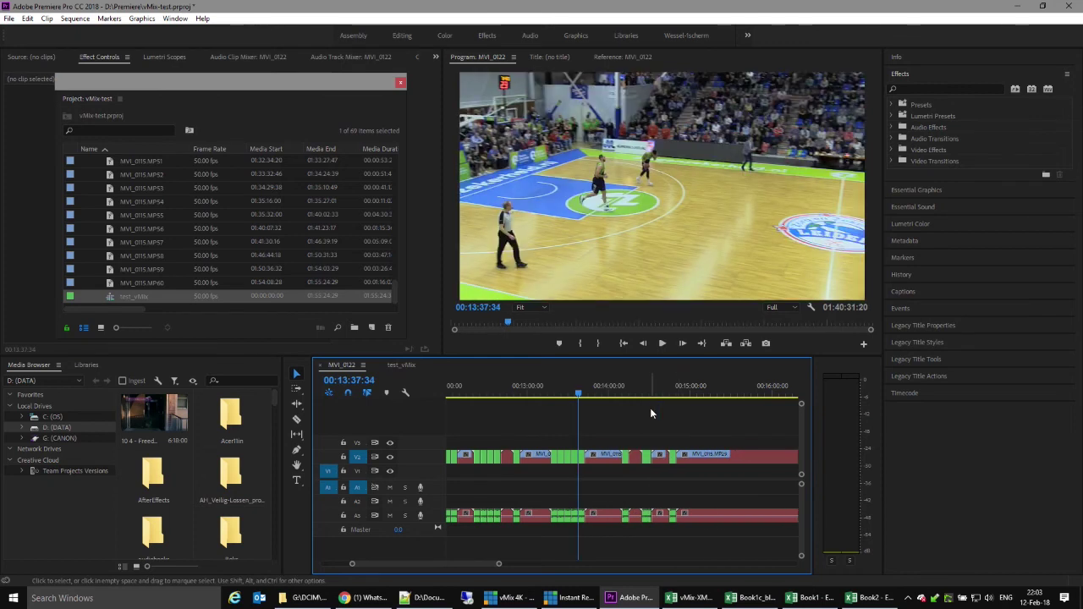
Step: Ripple delete the long nested sequence segment and its audio at the very beginning of the timeline
scroll(649, 408, up, 6)
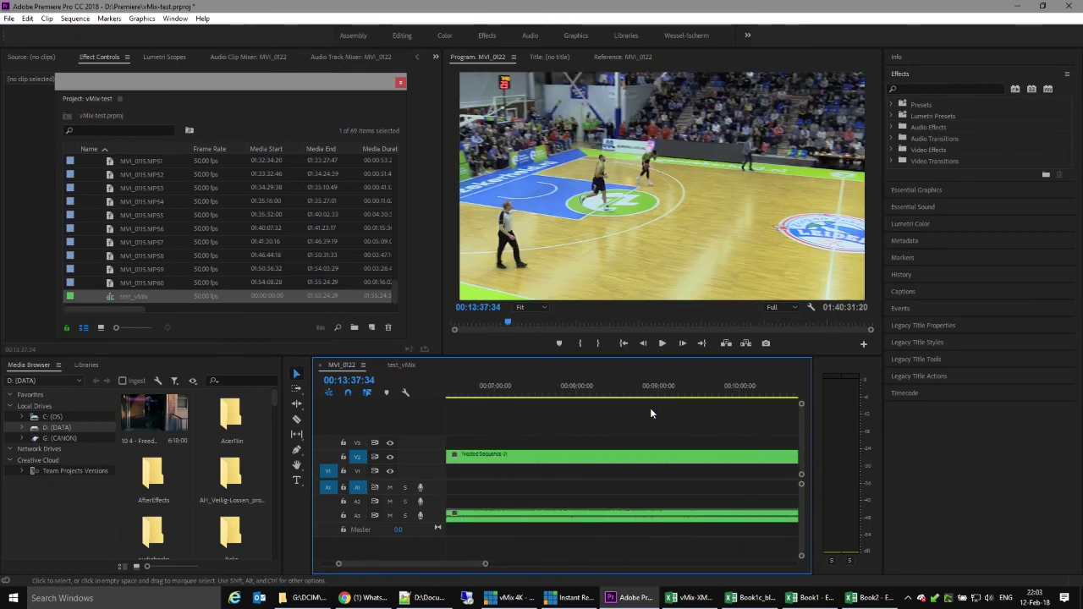
scroll(649, 407, down, 2)
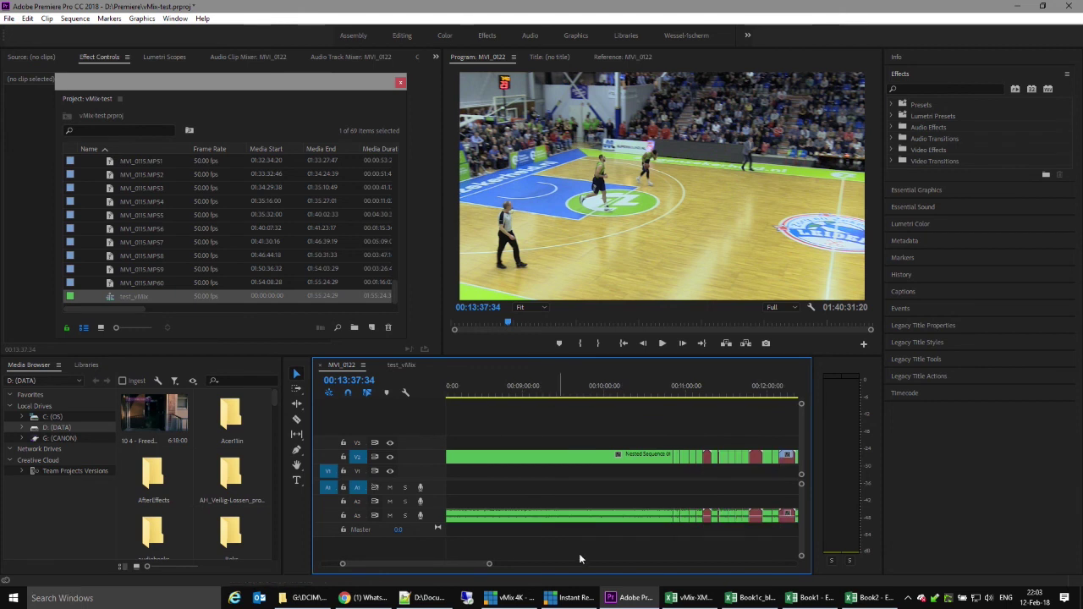
drag(583, 524, 561, 411)
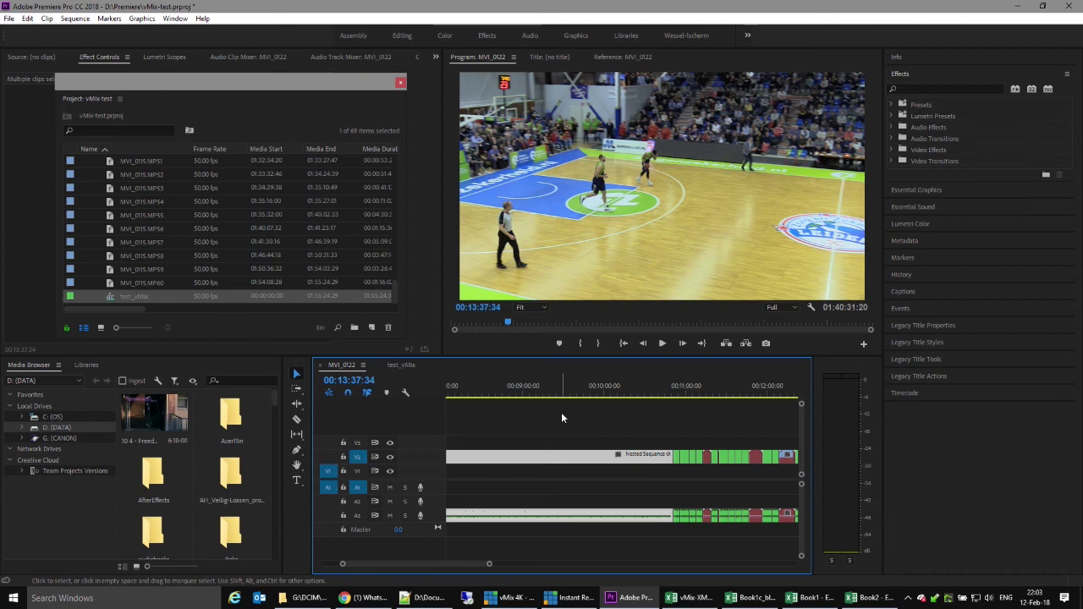
key(shift+Delete)
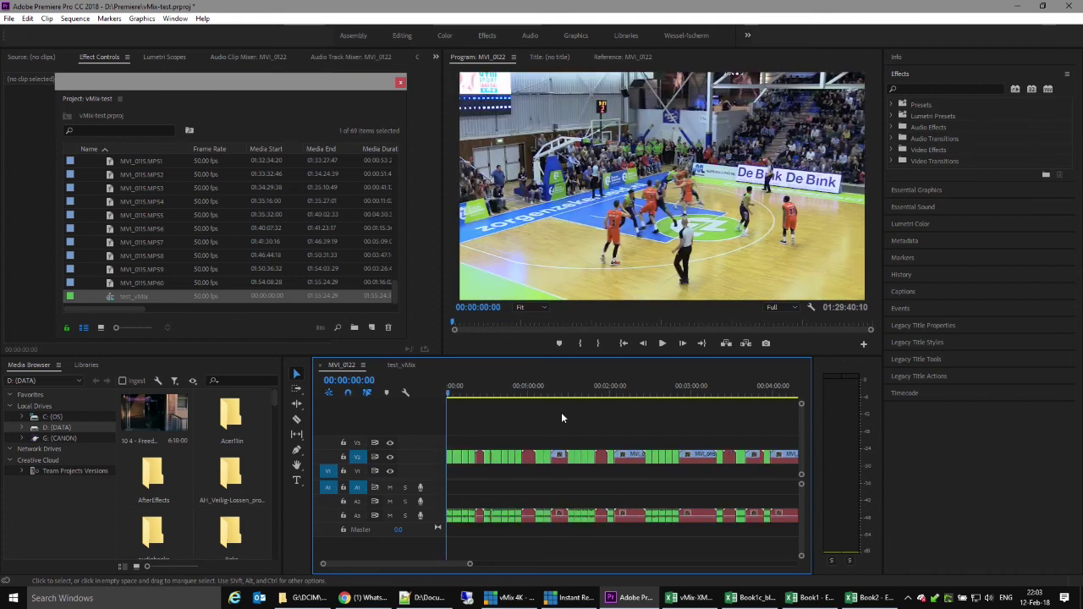
Step: Ripple delete the first remaining offline video clip and its audio at 00:00:21:42
key(equal)
key(equal)
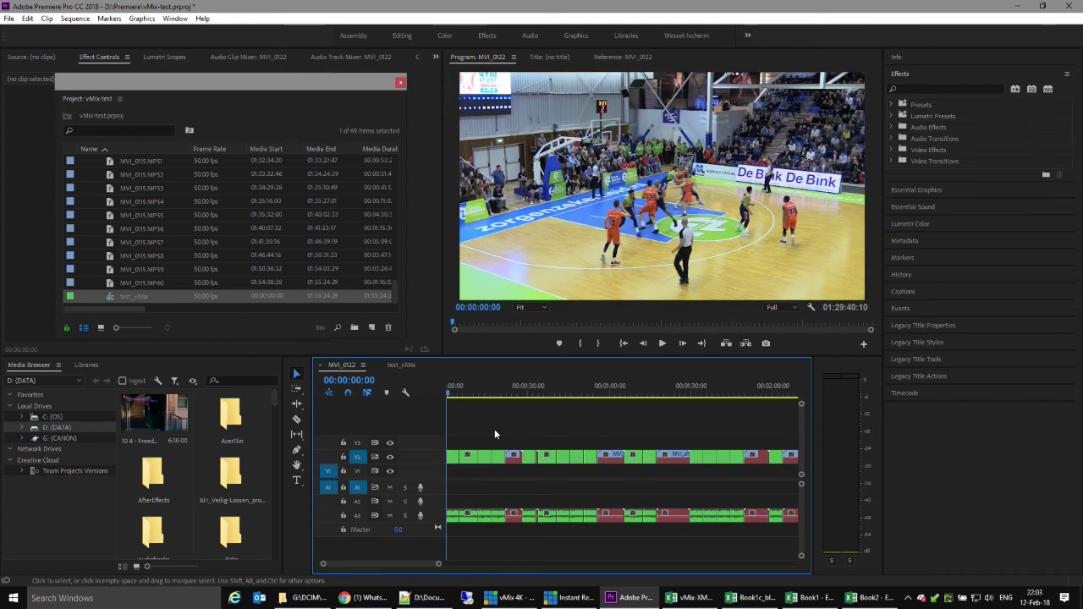
drag(586, 421, 589, 537)
key(shift+Delete)
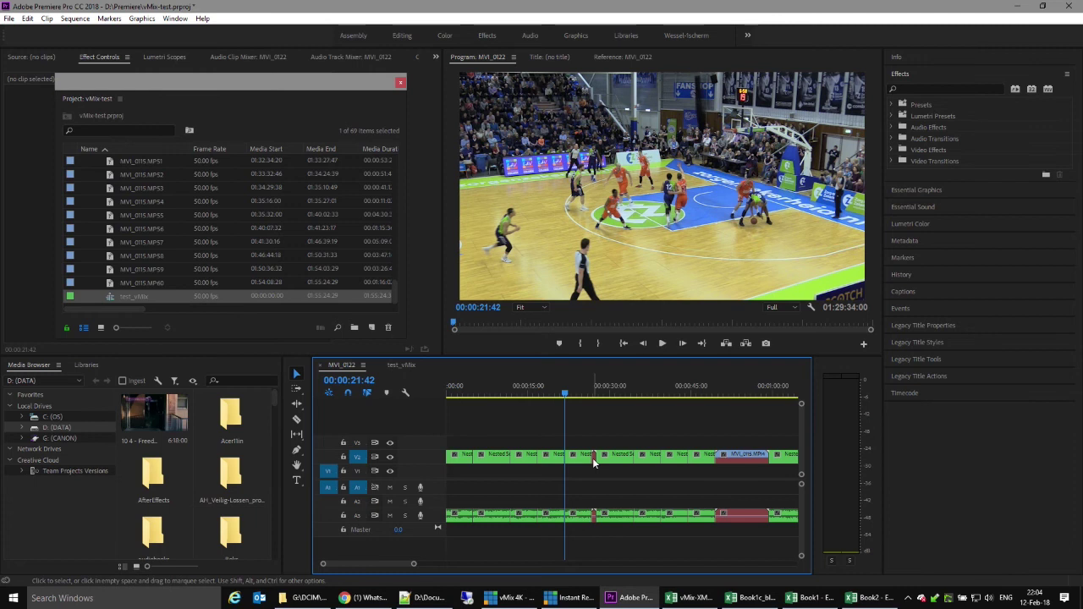
drag(647, 531, 539, 402)
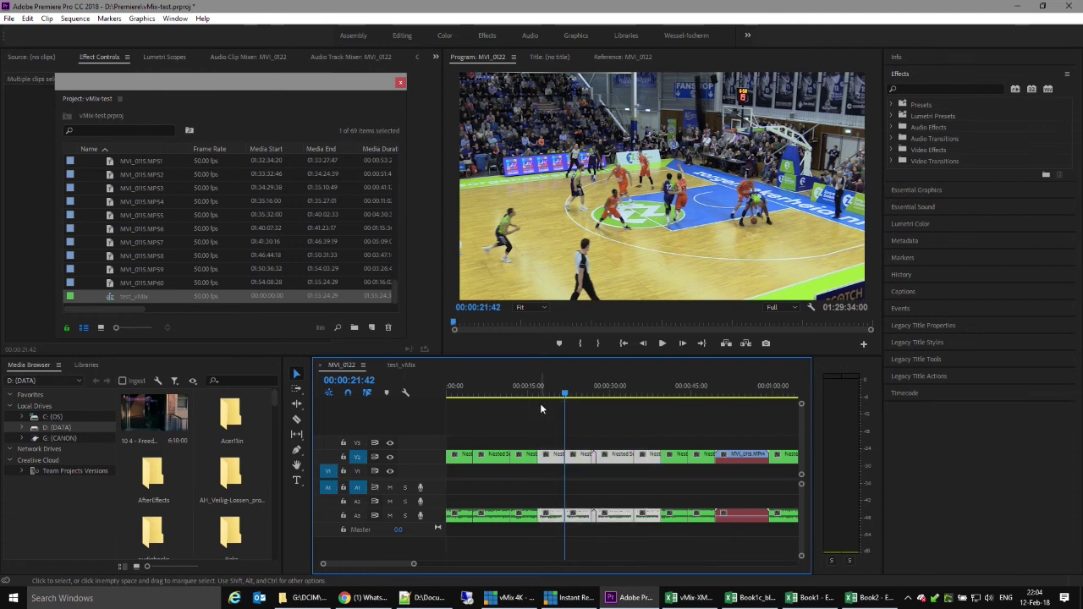
right_click(619, 461)
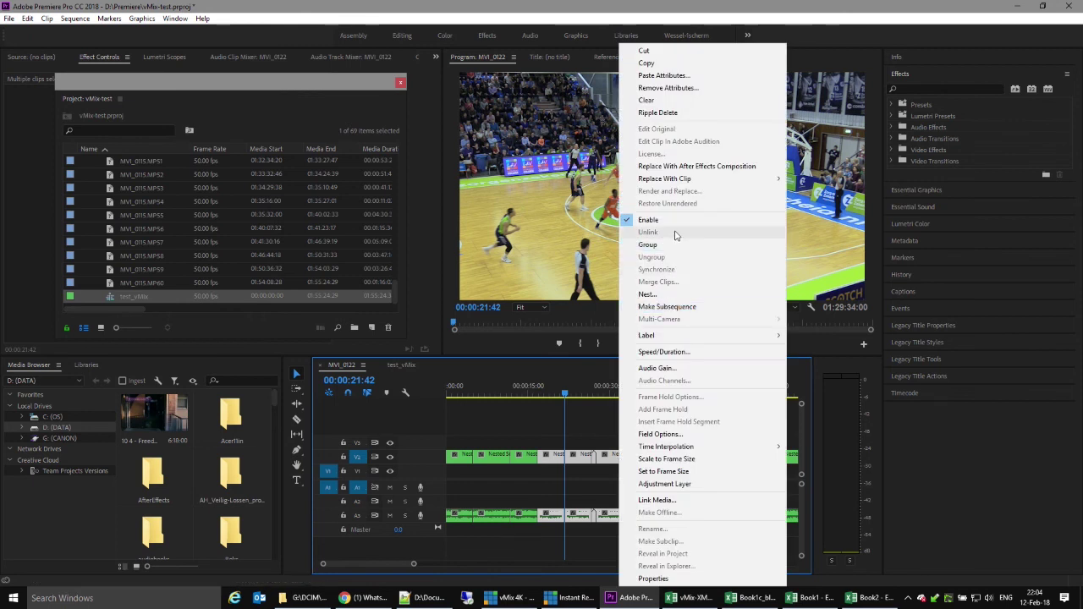
click(514, 409)
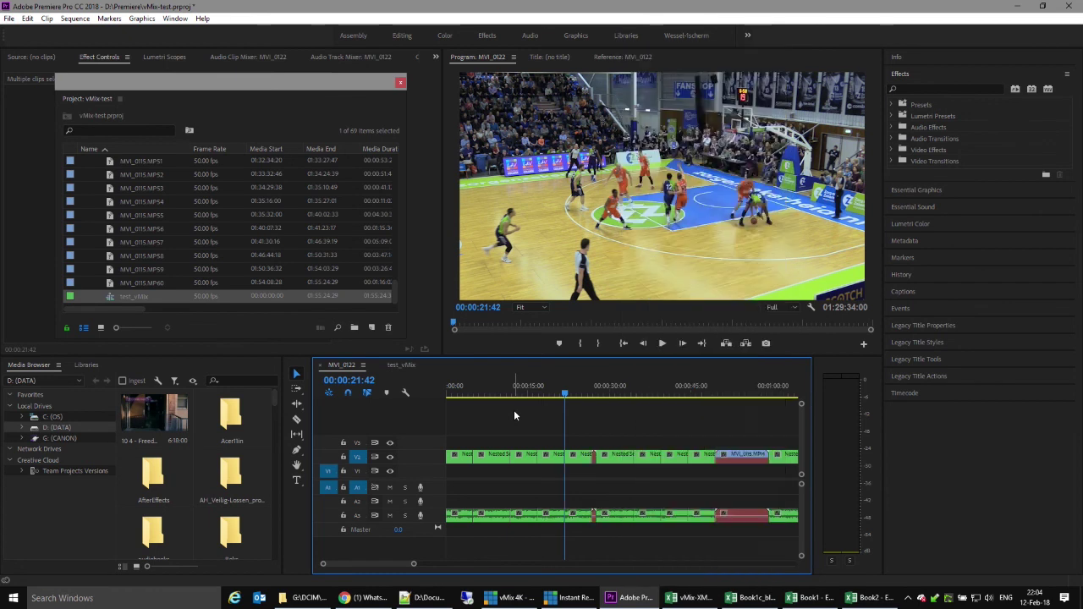
Step: Select the short offline video clip and its matching audio at 00:00:26:40 and ripple delete both
click(592, 459)
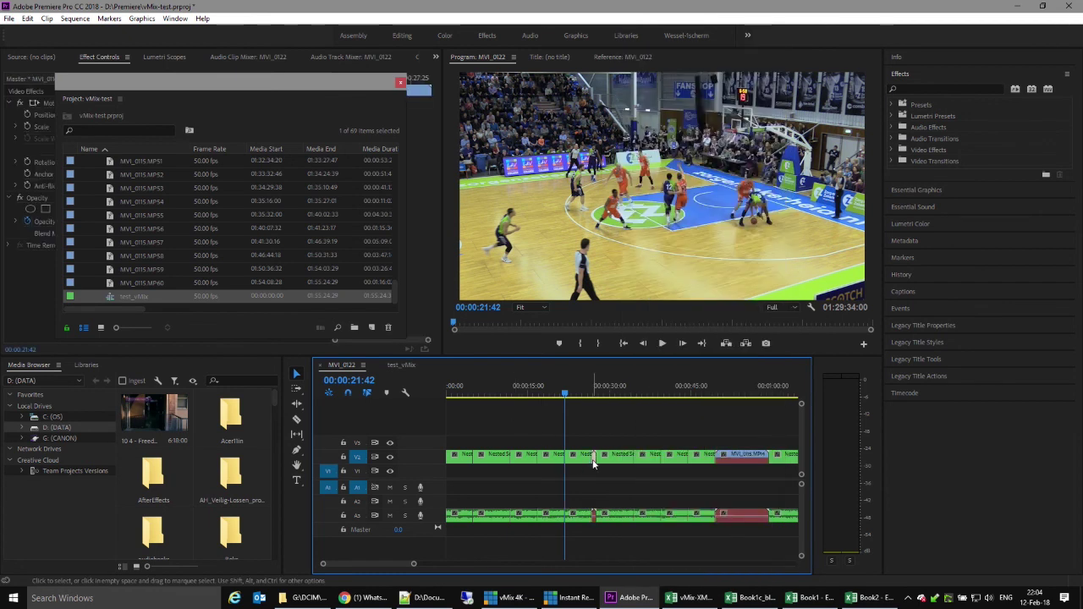
shift+click(593, 513)
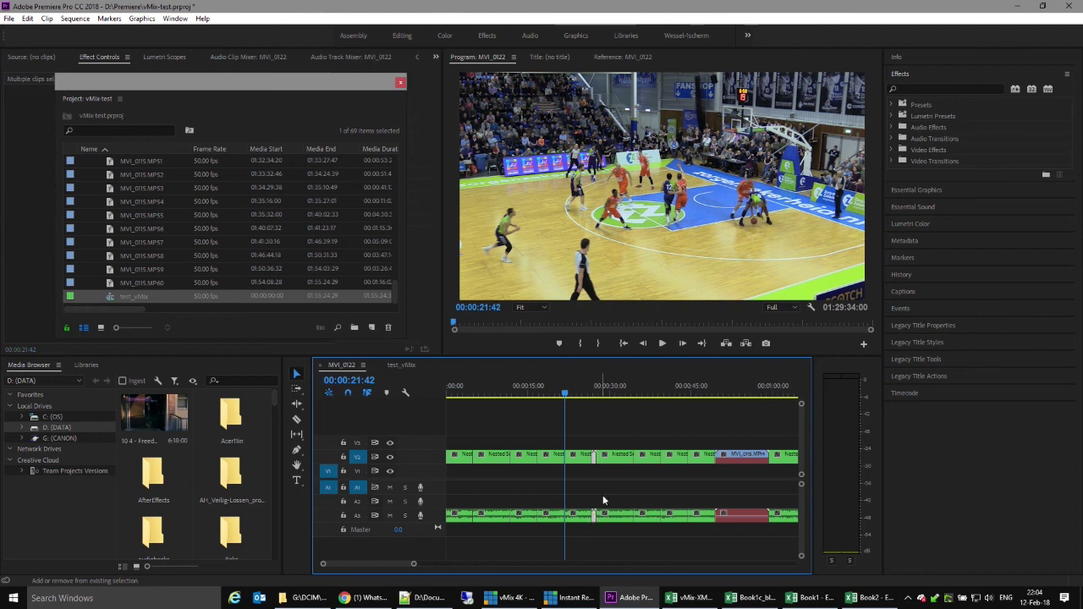
key(shift+Delete)
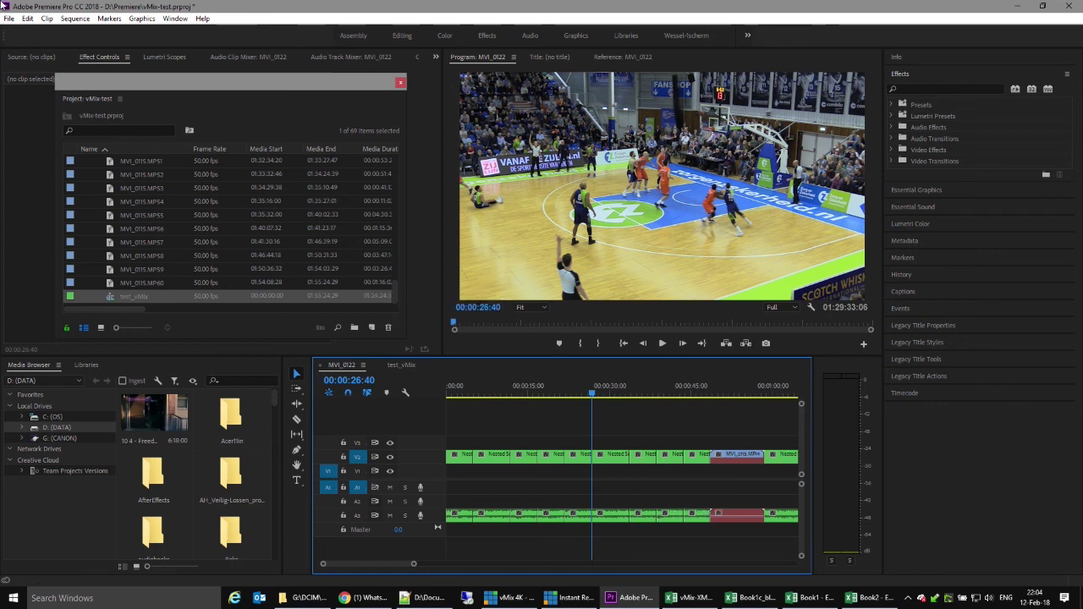
Step: Save the vMix-test project with the current timeline edits
click(8, 19)
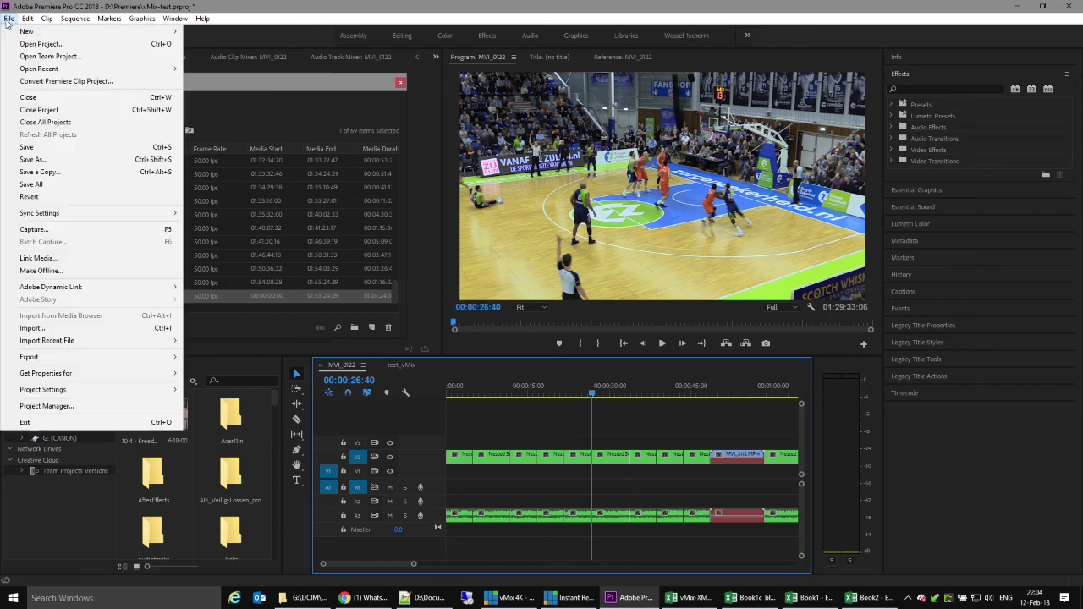
click(34, 146)
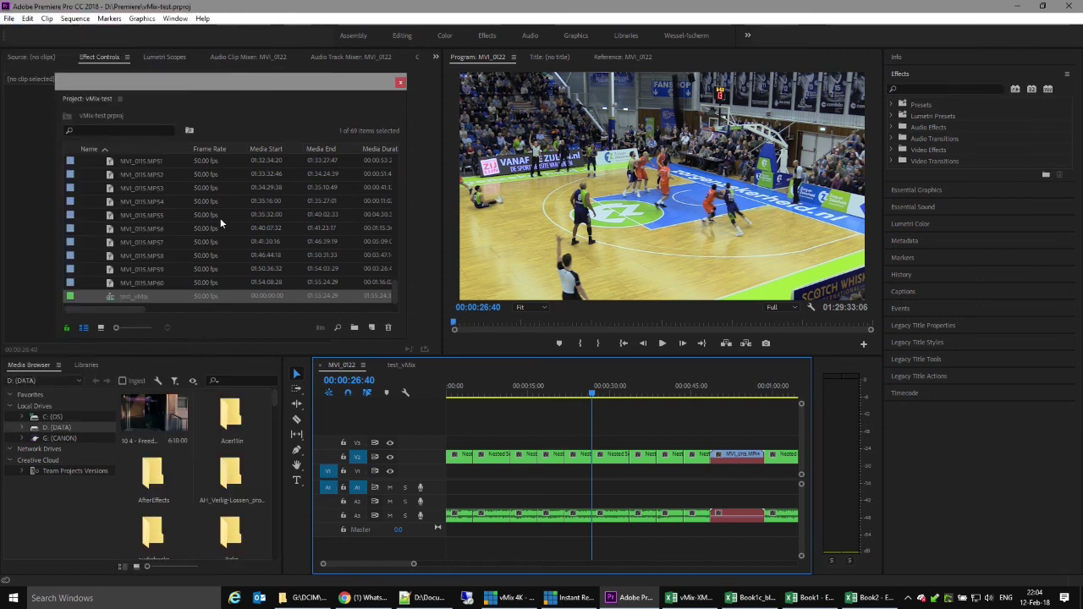
Step: Review the export settings for the MVI_0122 sequence, accepting the offline media, and close them without exporting
key(ctrl+m)
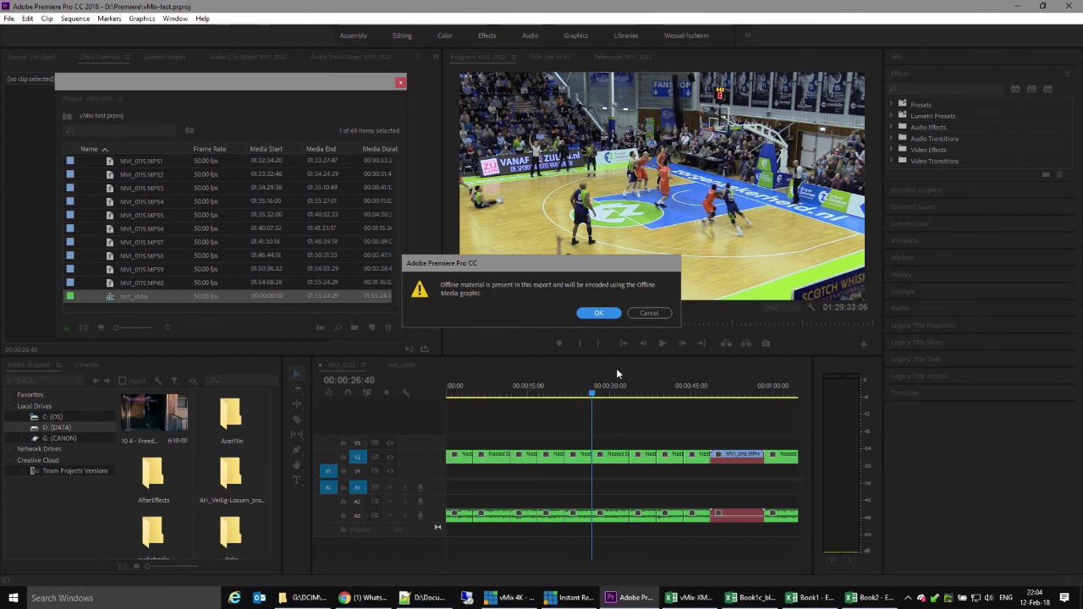
click(601, 313)
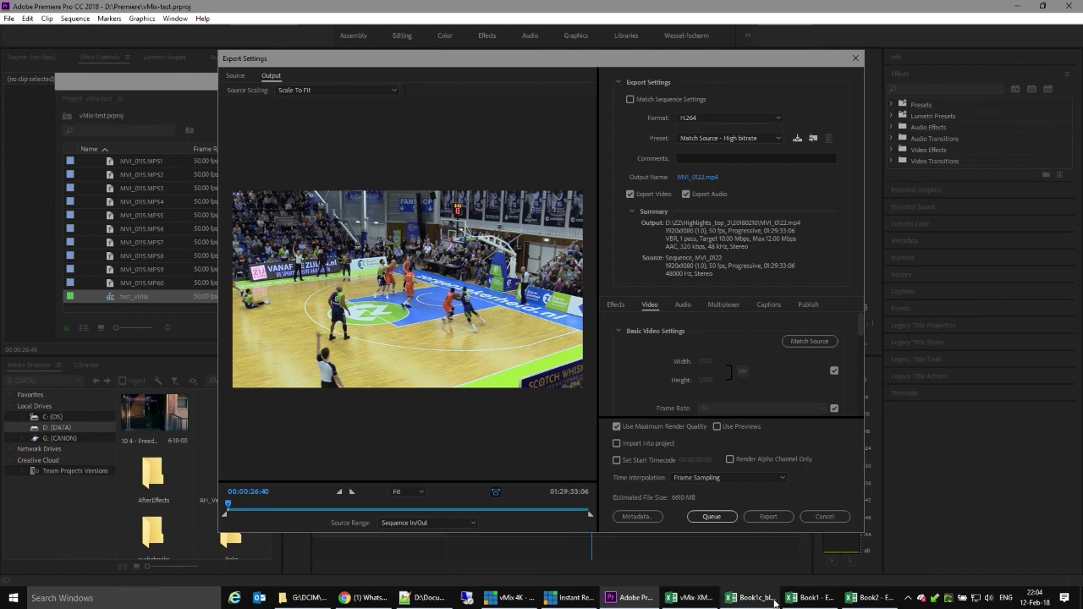
click(825, 516)
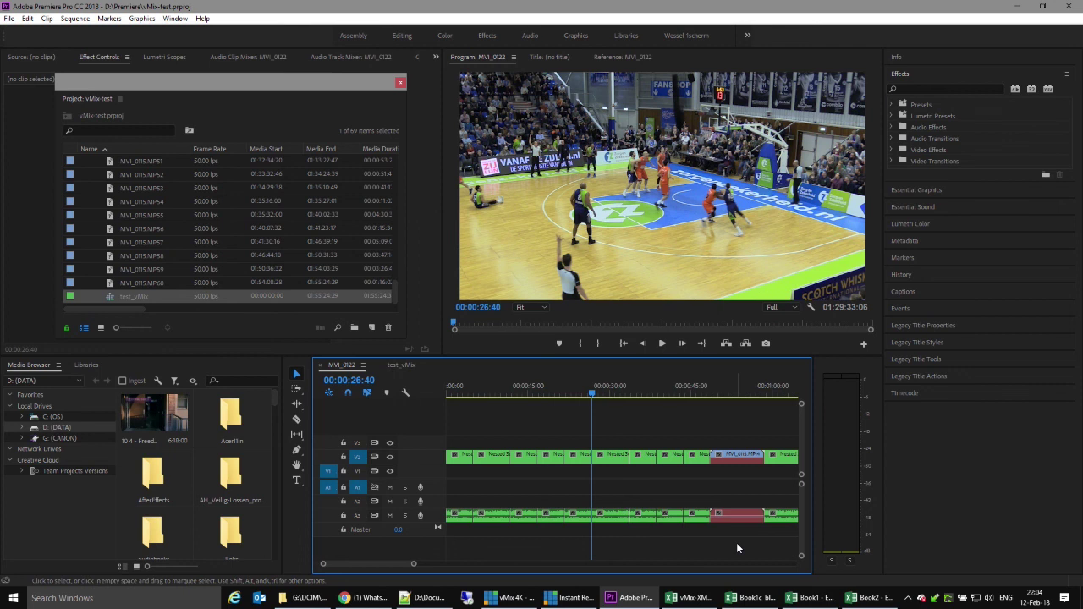
Step: Review the vMix replay events, the vMix-XML-to-PP-EDL workbook in Excel and the EDL file in Notepad++, and return to Premiere Pro
click(569, 598)
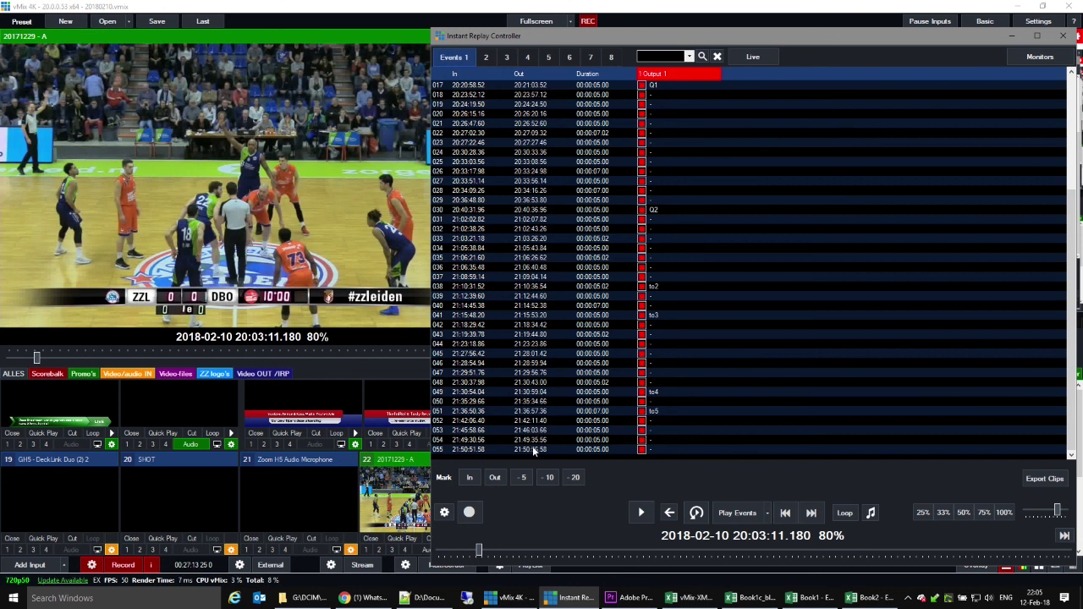
click(703, 601)
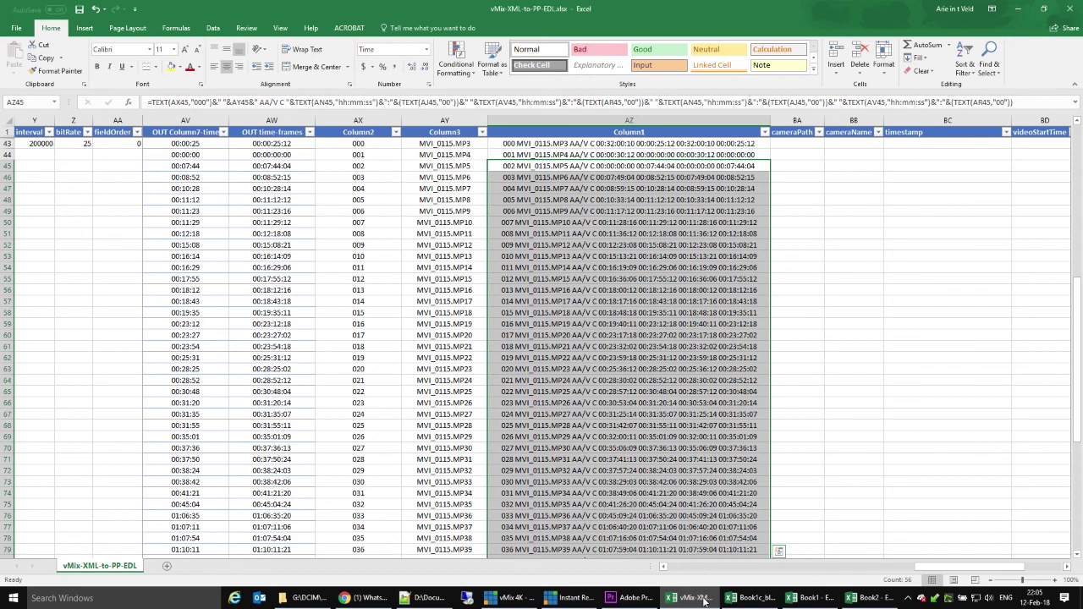
click(424, 599)
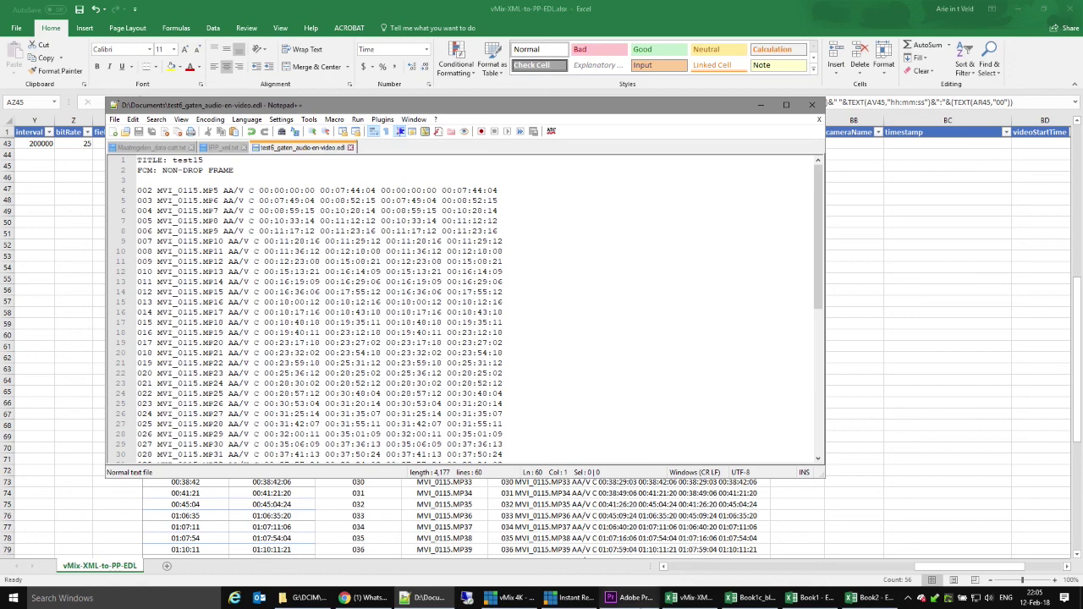
click(634, 601)
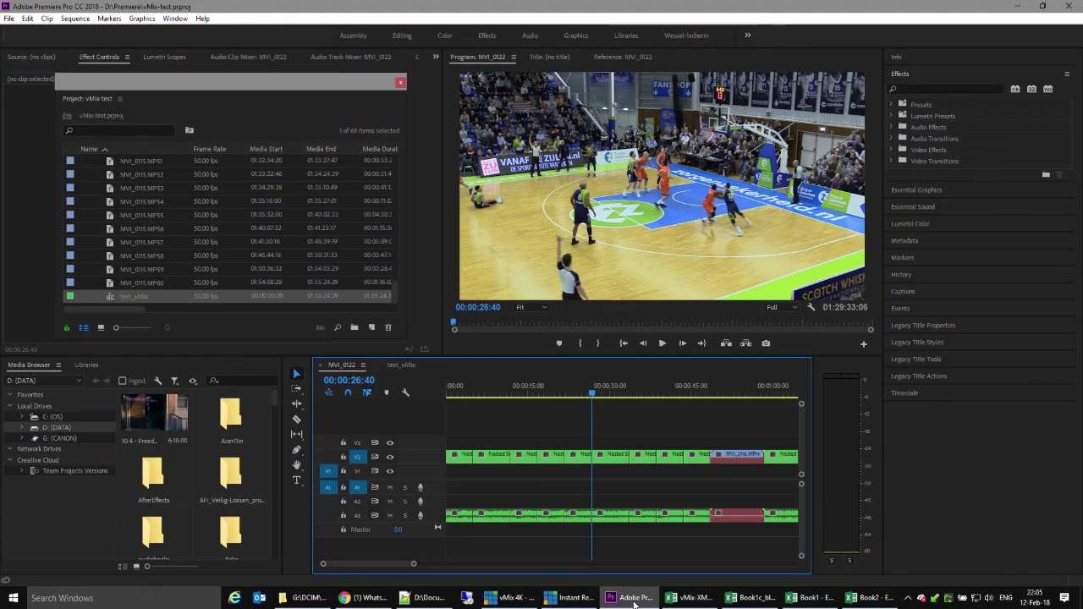
Step: Examine the start and end cuts of the nested segment between 00:00:26:40 and 00:00:33:38, moving between its edit points
click(612, 395)
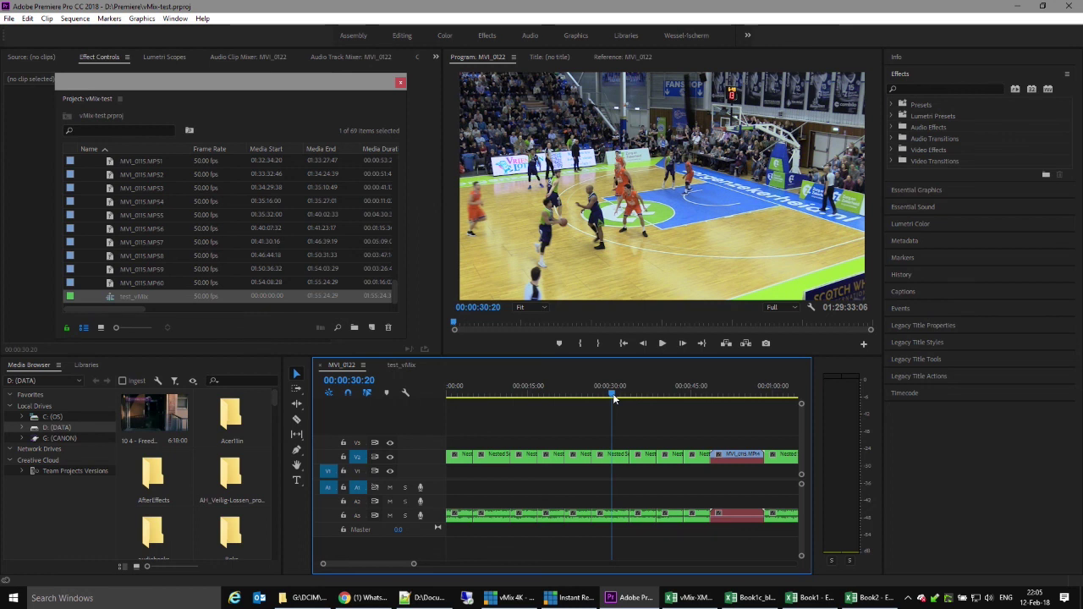
key(Up)
key(Down)
key(Up)
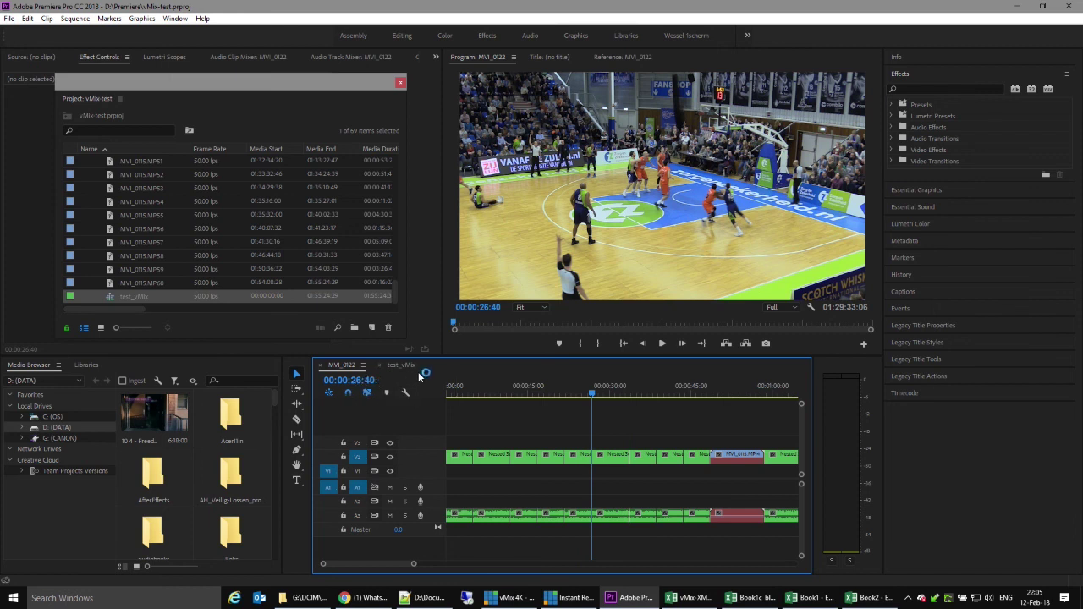
key(Down)
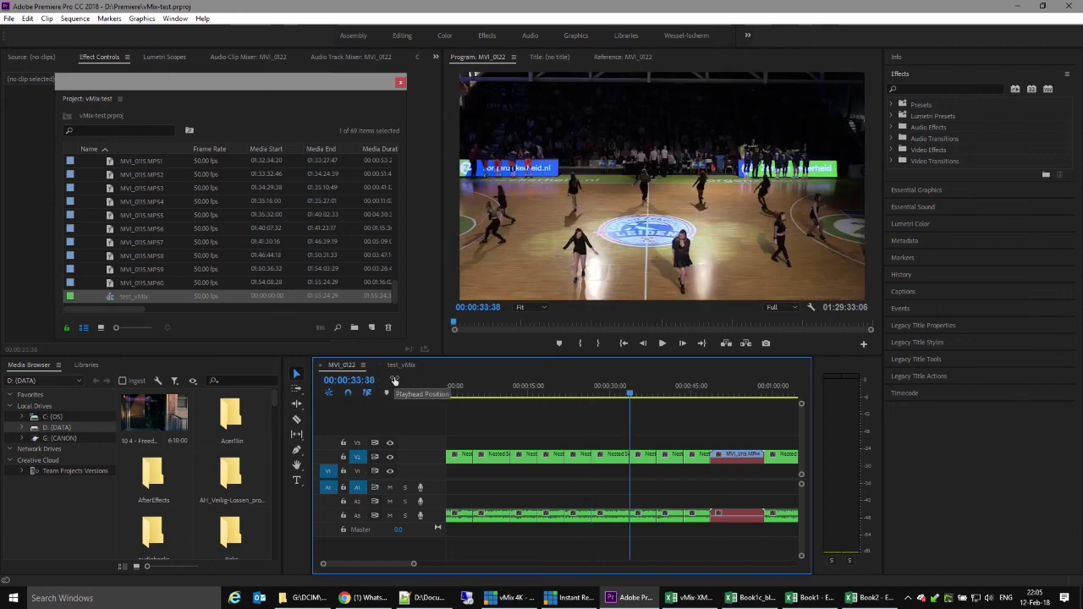
key(Up)
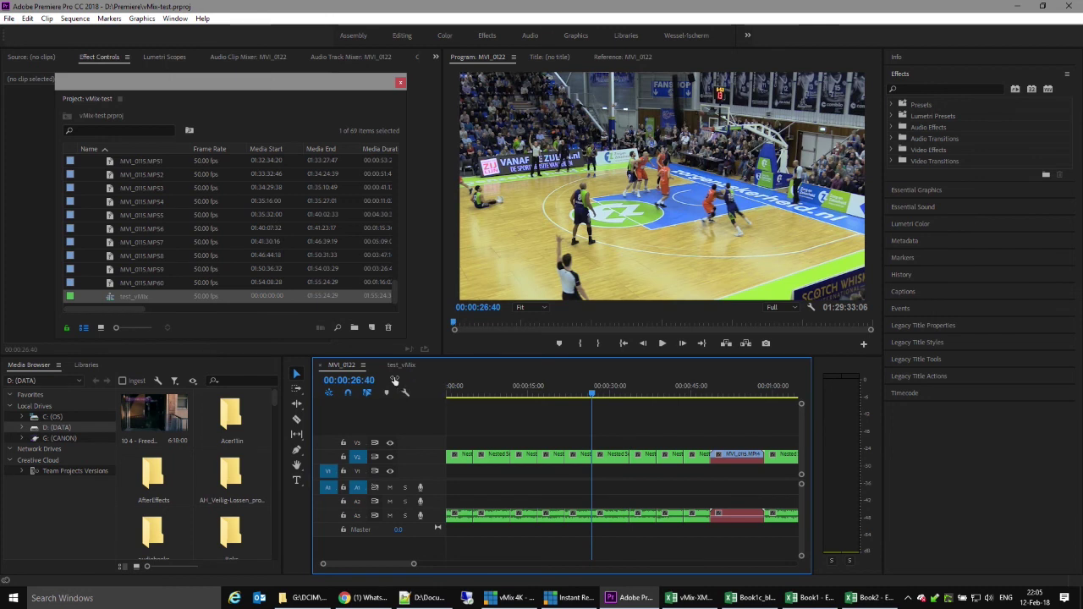
key(Down)
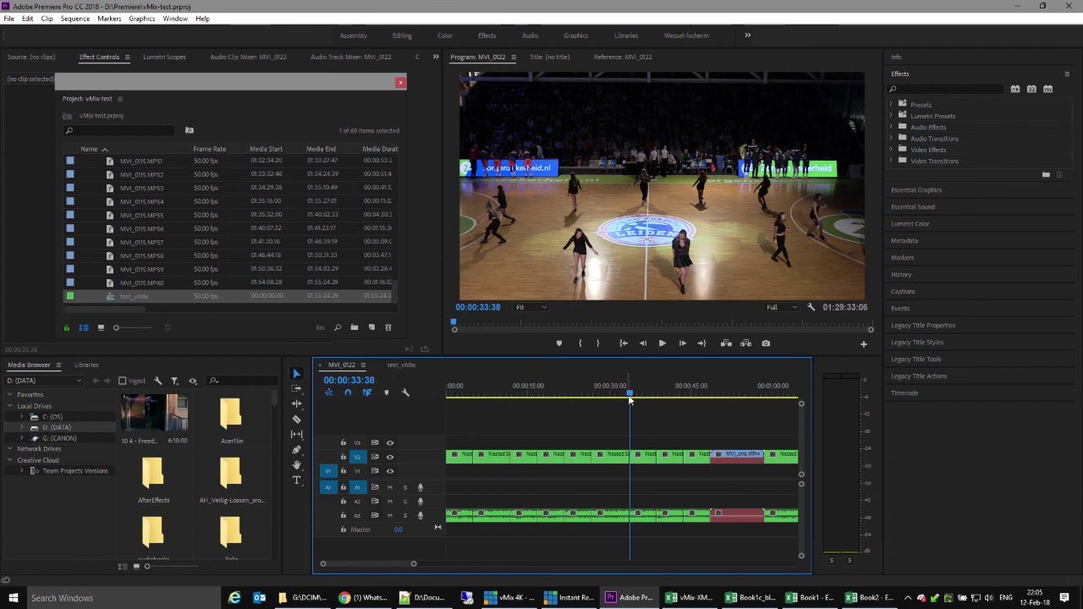
Step: Examine the footage frame by frame after the 00:00:33:38 cut, and scrub back into the preceding segment to about 00:00:30:46
key(Right)
key(Right)
key(Right)
key(Right)
key(Right)
key(Right)
key(Right)
key(Right)
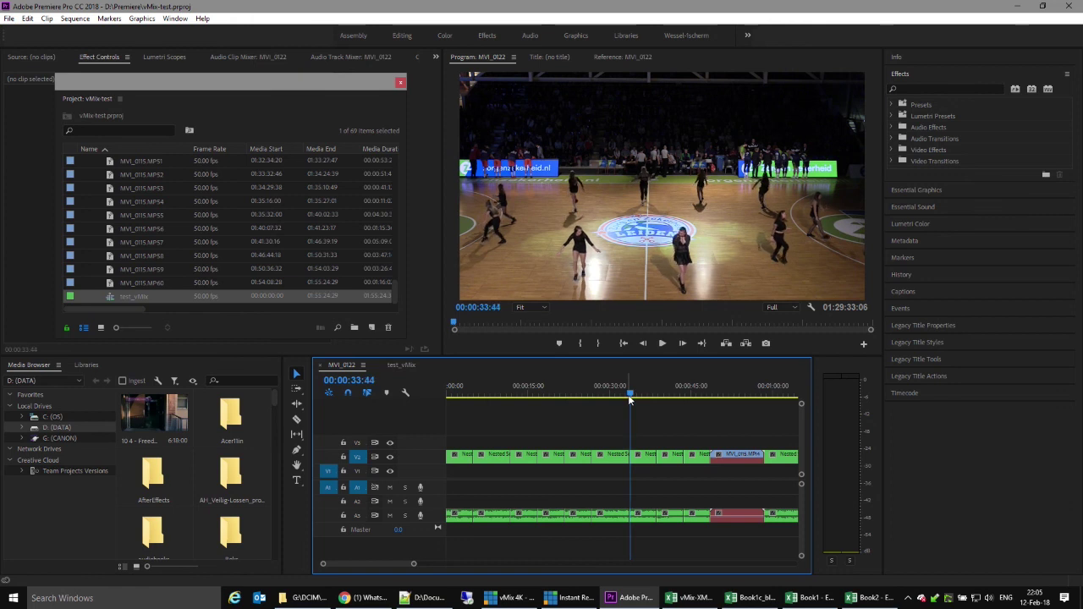
key(Right)
key(Right)
key(Right)
key(Right)
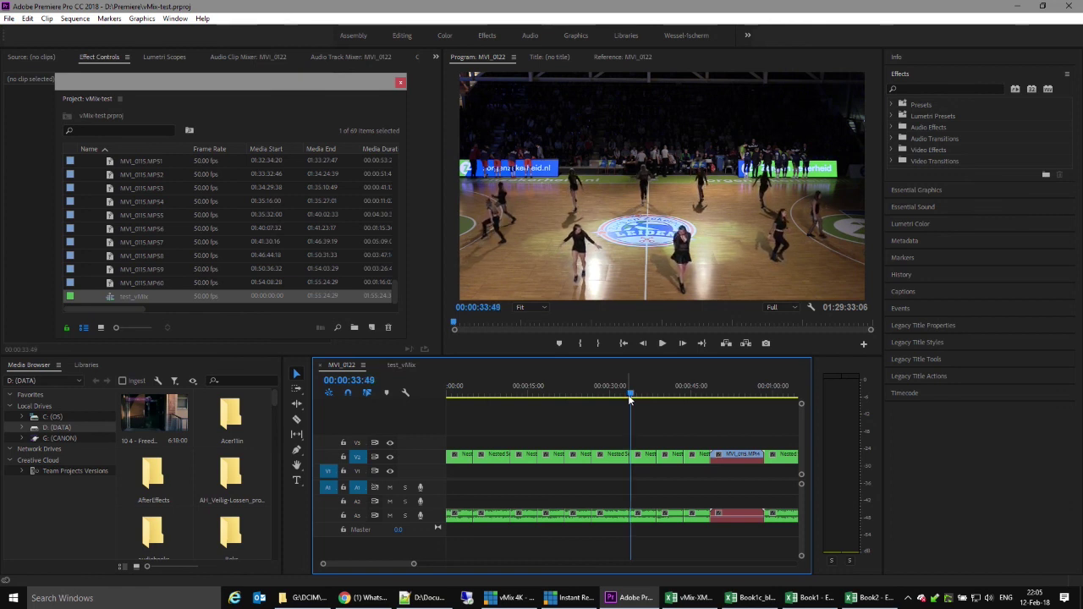
key(Left)
drag(629, 399, 624, 397)
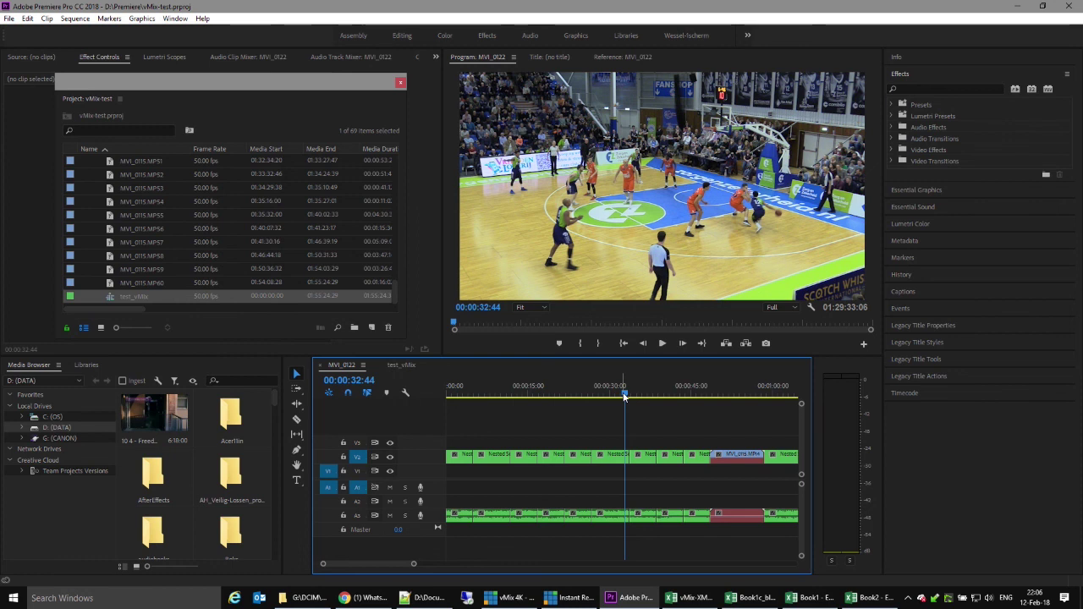
drag(624, 396, 614, 399)
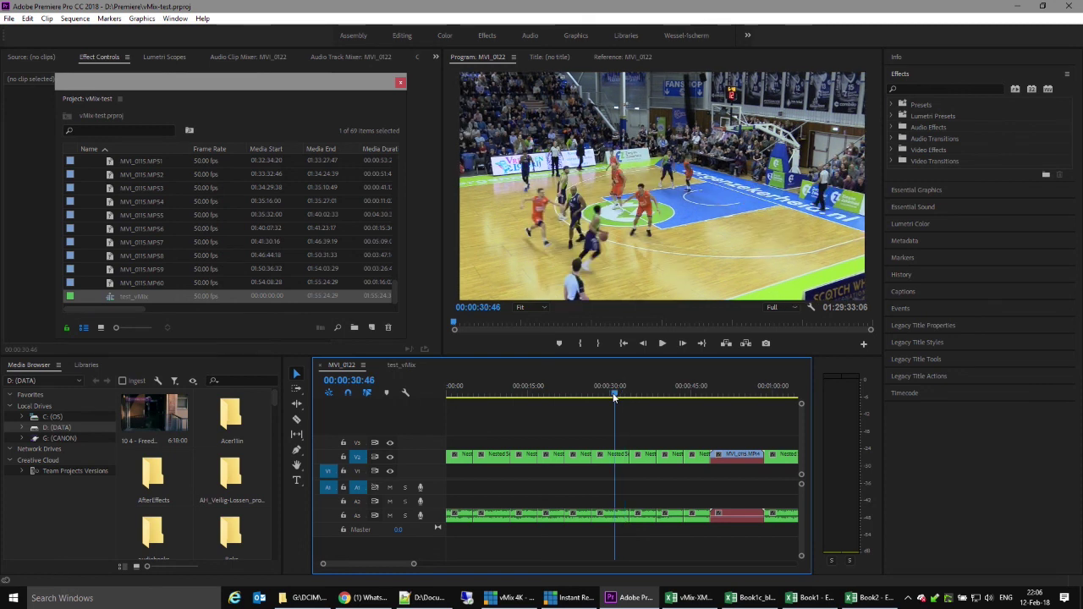